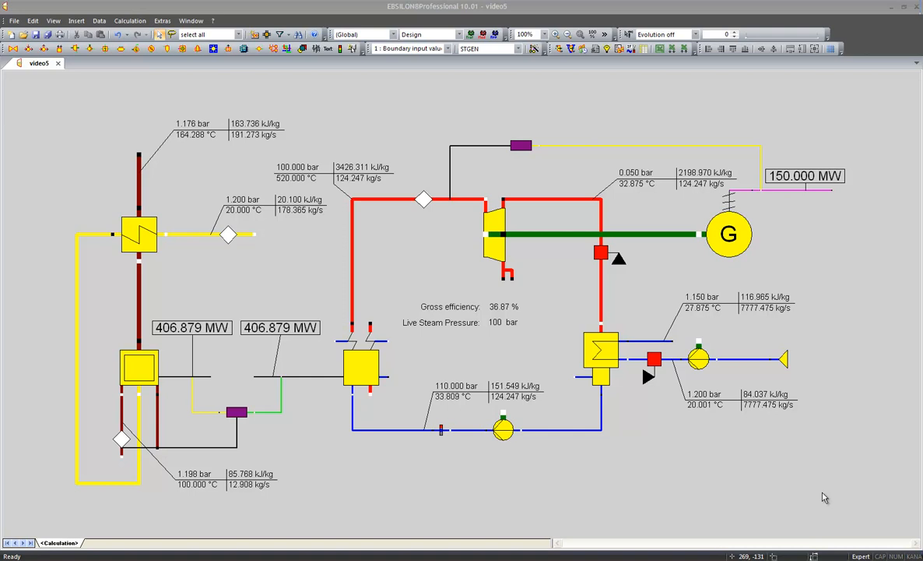
Step: Run the calculation of the Design profile and take over the nominal values
{"action": "left_click", "coordinate": [558, 49]}
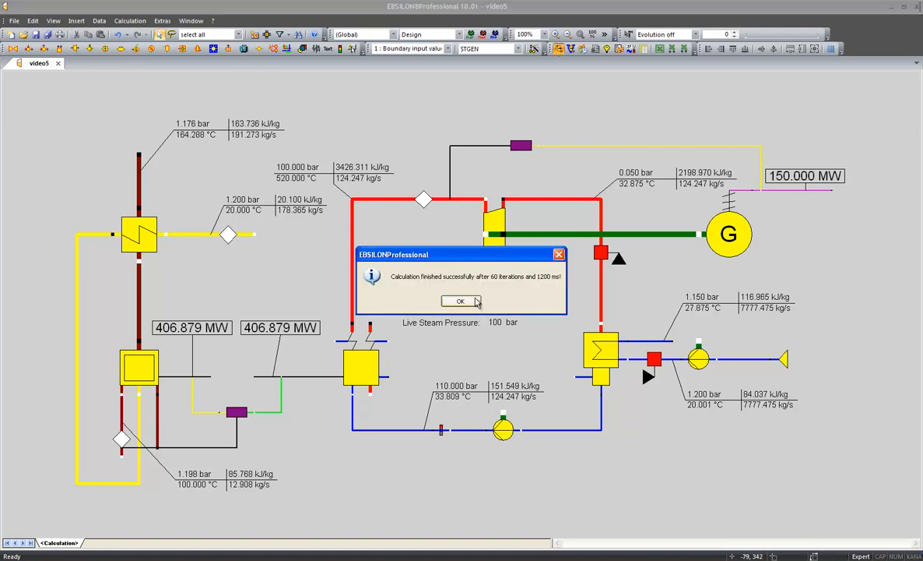
{"action": "left_click", "coordinate": [461, 301]}
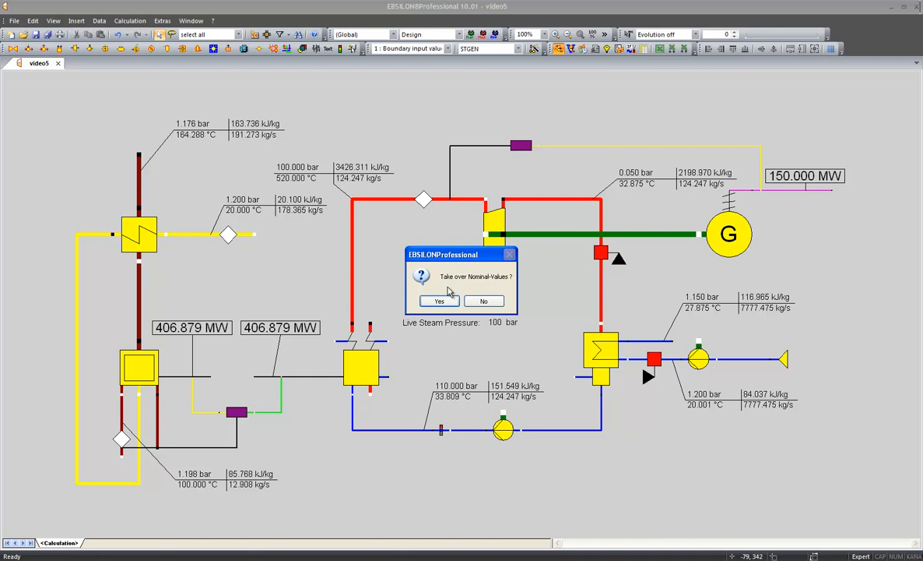
{"action": "left_click", "coordinate": [440, 300]}
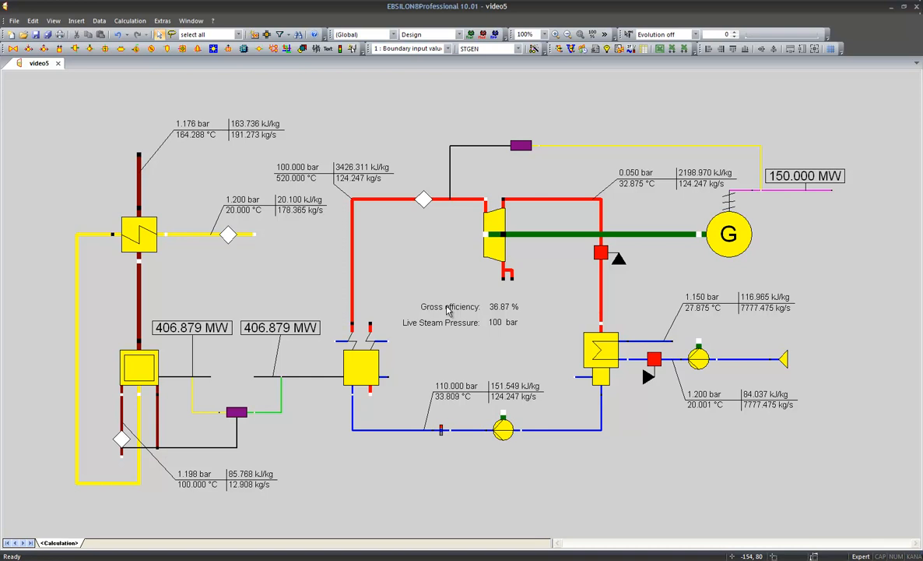
Step: Examine the steam turbine's specification values, including isentropic efficiency ETAIN and the nominal enthalpies, temperature, mass flow and volume flows
{"action": "double_click", "coordinate": [494, 253]}
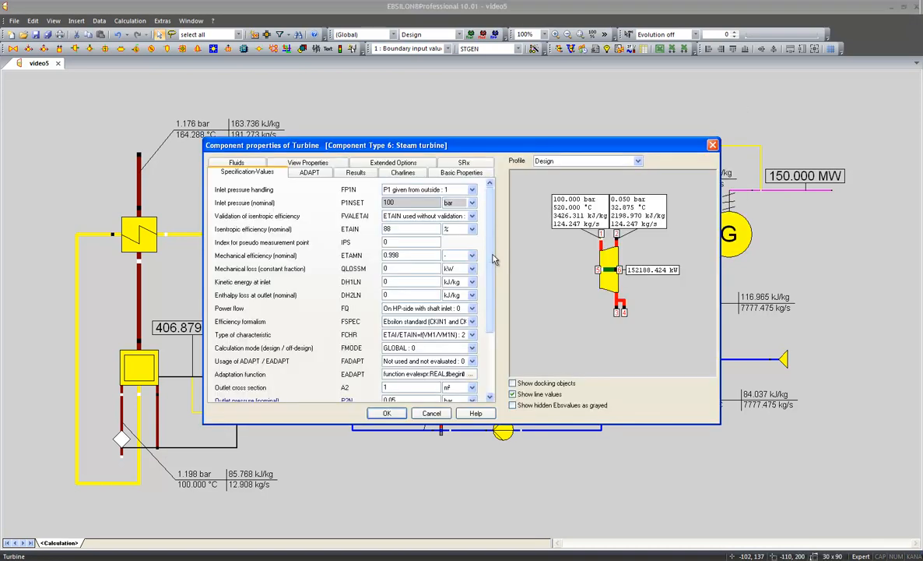
{"action": "scroll", "coordinate": [493, 260], "scroll_direction": "down", "scroll_amount": 2}
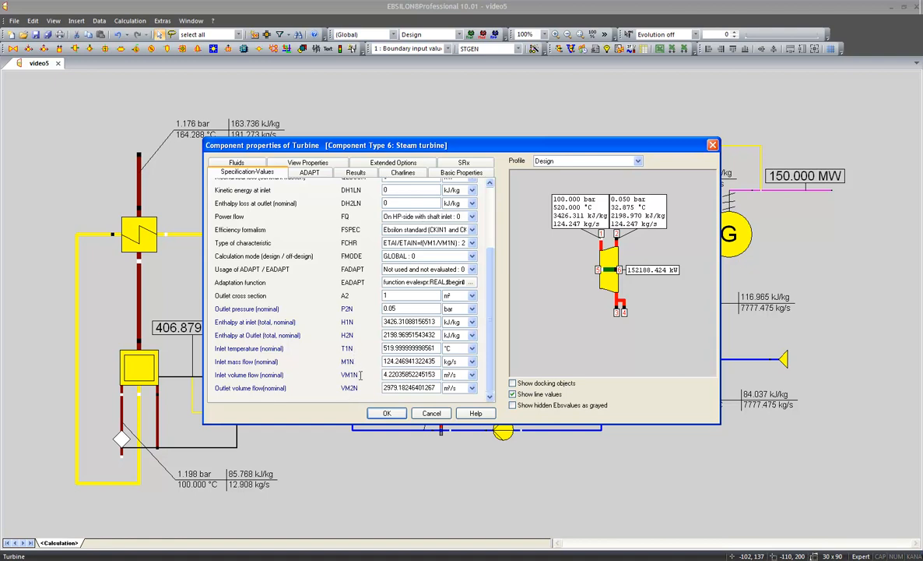
{"action": "left_click_drag", "start_coordinate": [492, 348], "coordinate": [495, 286]}
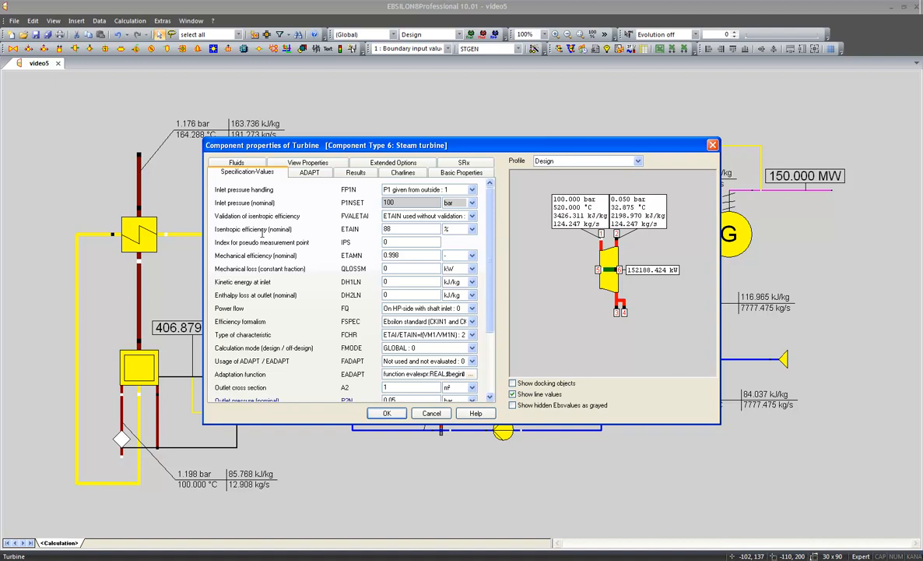
{"action": "double_click", "coordinate": [395, 229]}
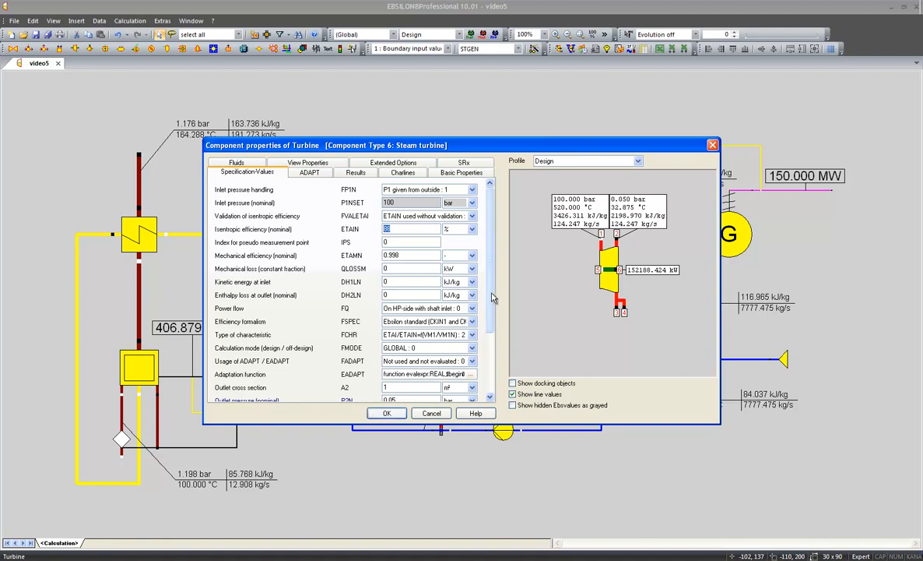
{"action": "scroll", "coordinate": [468, 301], "scroll_direction": "down", "scroll_amount": 3}
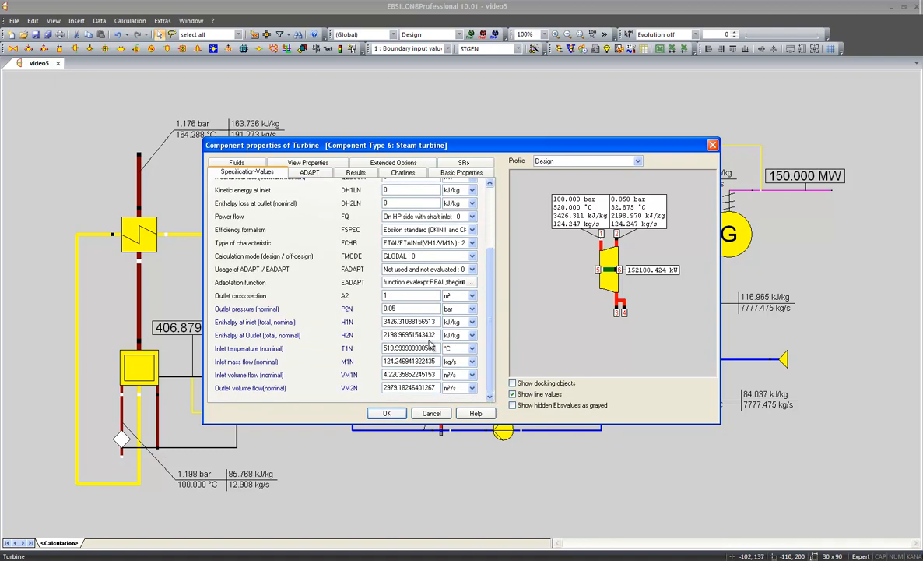
{"action": "left_click", "coordinate": [388, 414]}
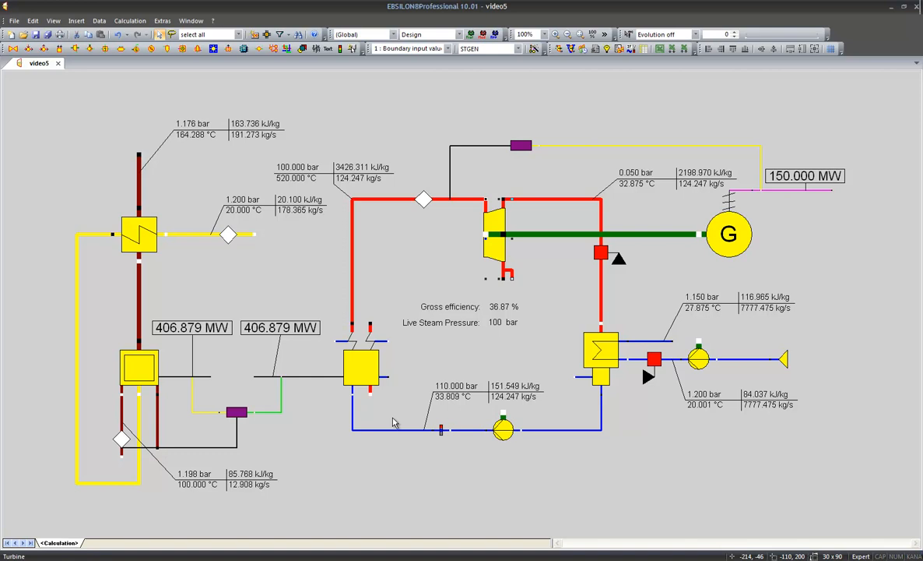
Step: Examine the steam turbine condenser's design specification and its nominal heat transfer coefficient, mass flows, steam pressure and condenser duty
{"action": "left_click", "coordinate": [610, 350]}
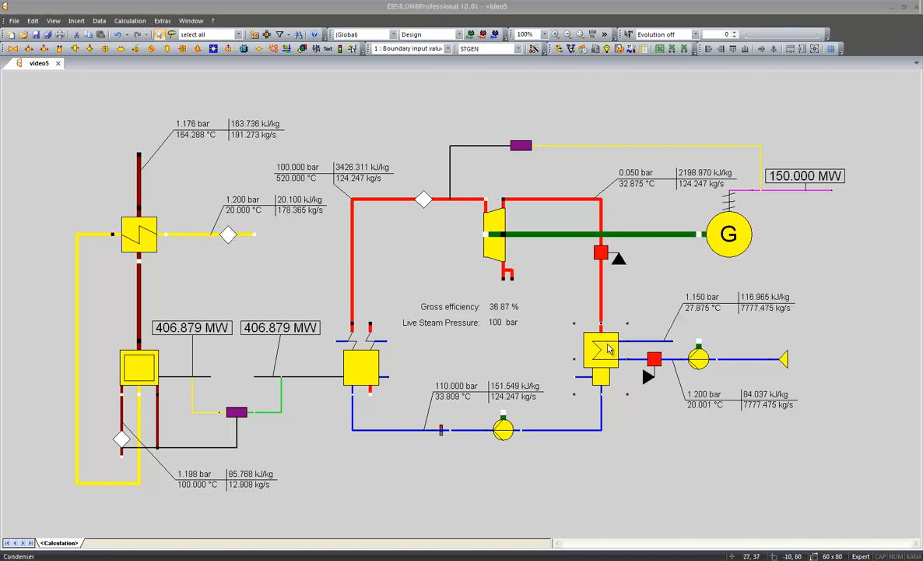
{"action": "double_click", "coordinate": [610, 349]}
{"action": "left_click_drag", "start_coordinate": [491, 272], "coordinate": [491, 371]}
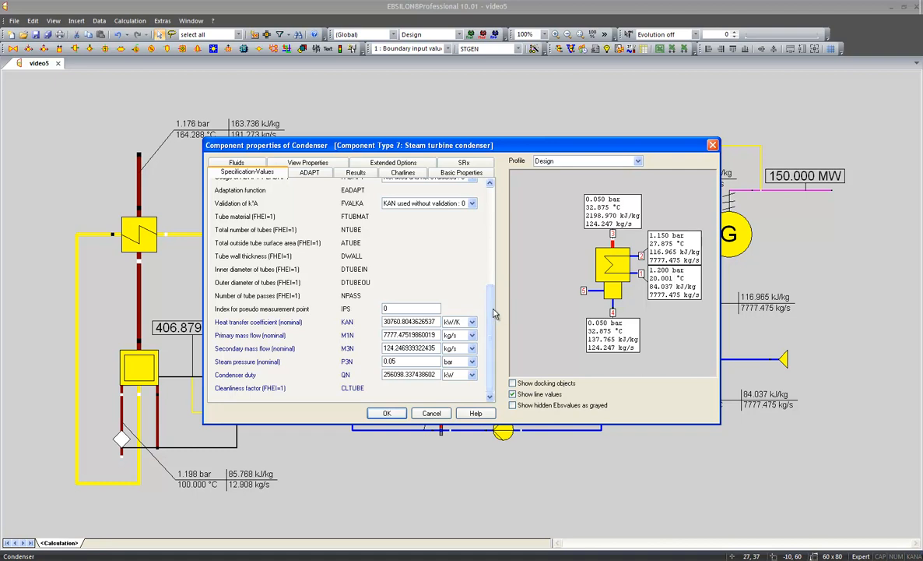
{"action": "left_click_drag", "start_coordinate": [490, 301], "coordinate": [489, 195]}
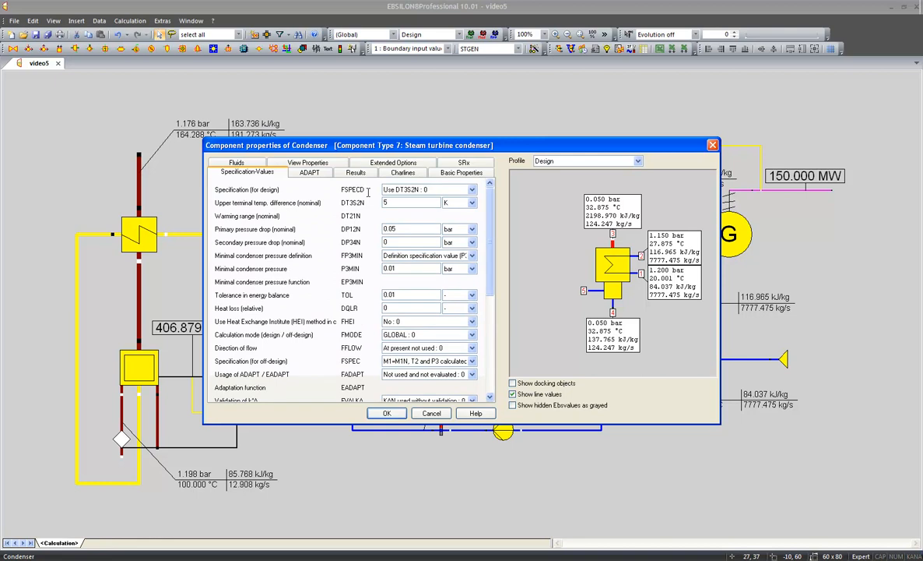
{"action": "left_click", "coordinate": [383, 413]}
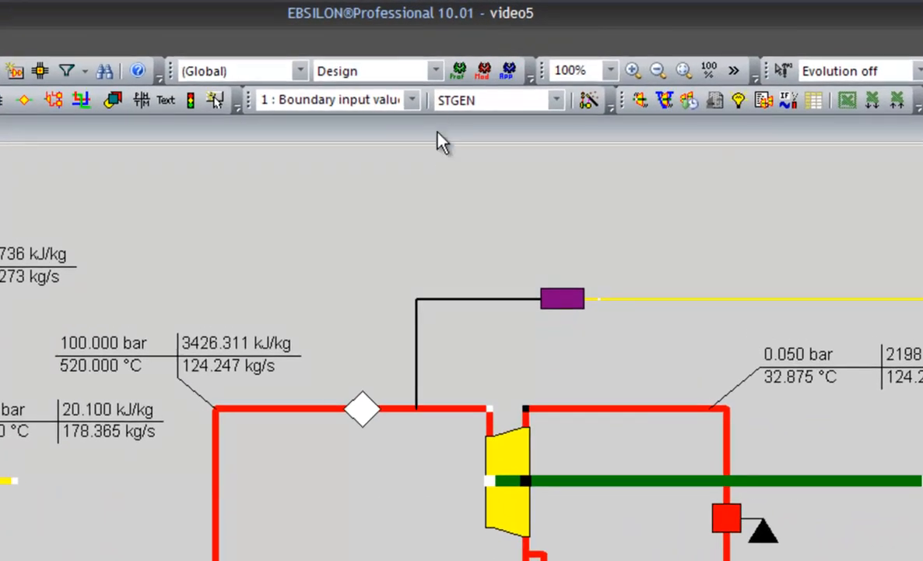
Step: Open the profile management and create two new subprofiles under Design
{"action": "left_click", "coordinate": [460, 72]}
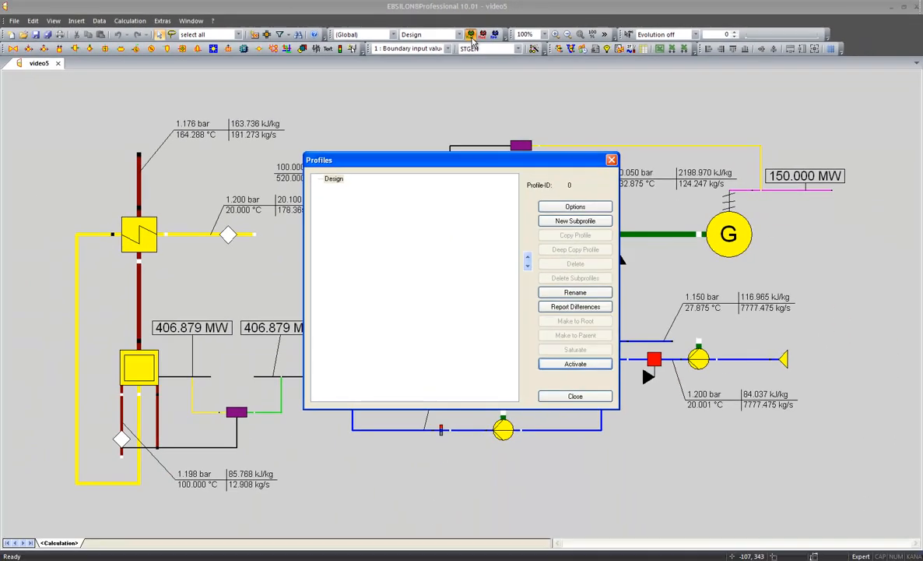
{"action": "left_click", "coordinate": [549, 223]}
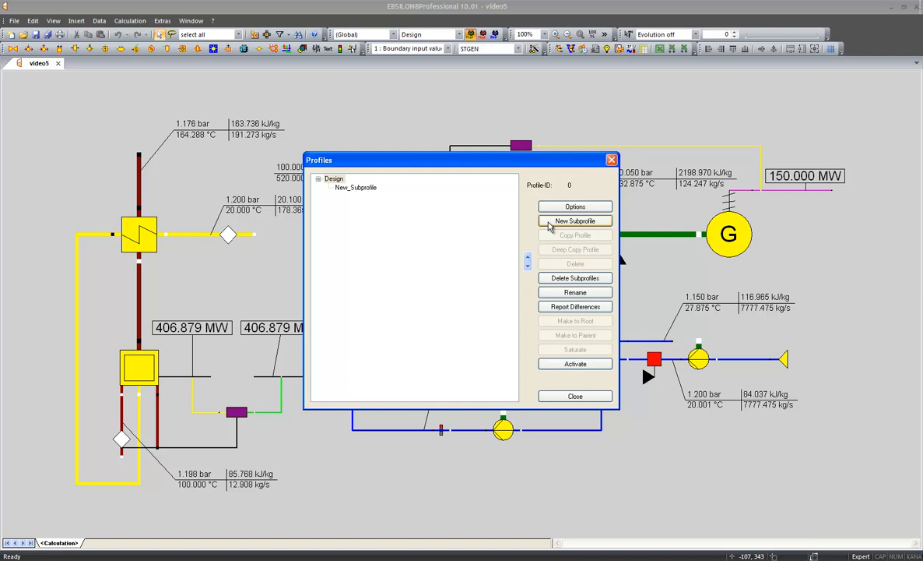
{"action": "left_click", "coordinate": [550, 223]}
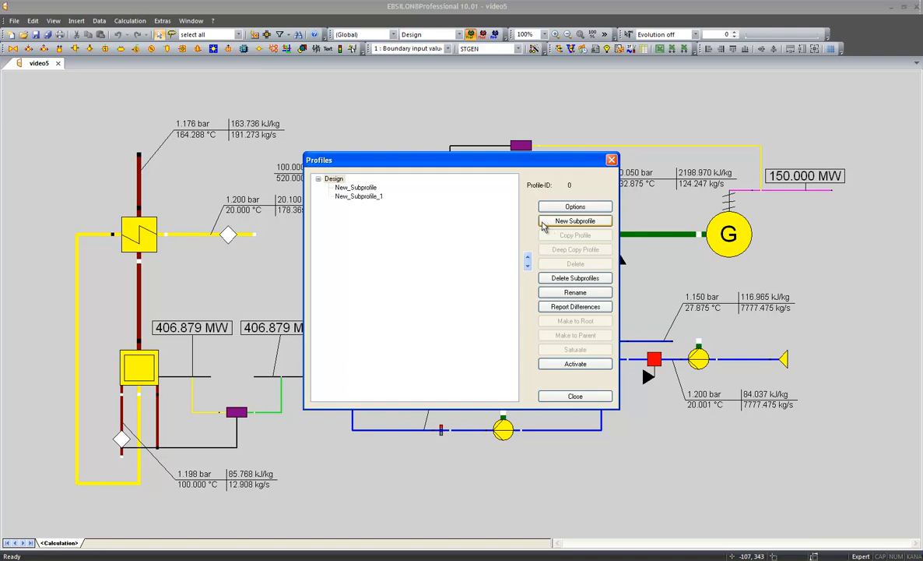
Step: Rename the first new subprofile under Design as OD_100L
{"action": "left_click", "coordinate": [360, 192]}
{"action": "left_click", "coordinate": [551, 293]}
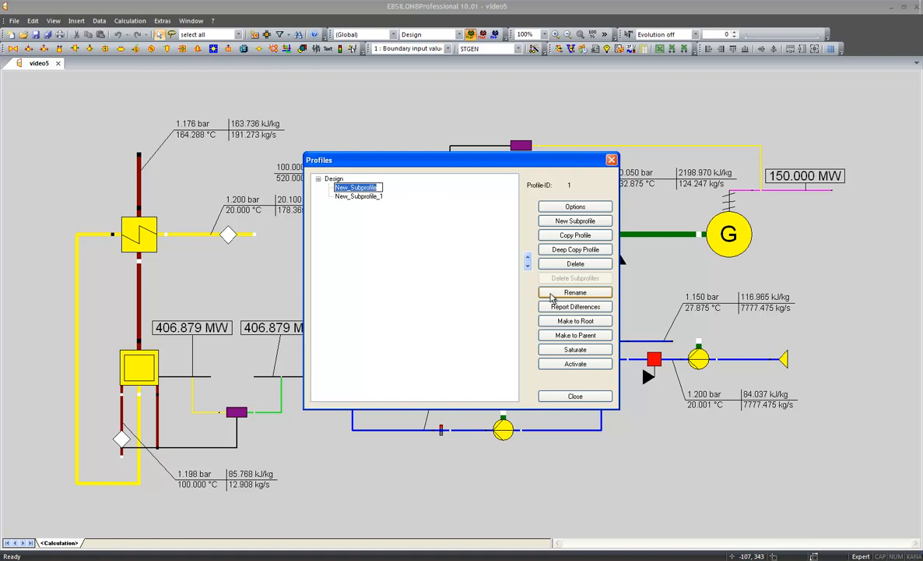
{"action": "type", "text": "0"}
{"action": "type", "text": "_"}
{"action": "type", "text": "100"}
{"action": "type", "text": "L"}
Step: Rename the second new subprofile as OD_80L and activate the OD_100L profile
{"action": "left_click", "coordinate": [368, 198]}
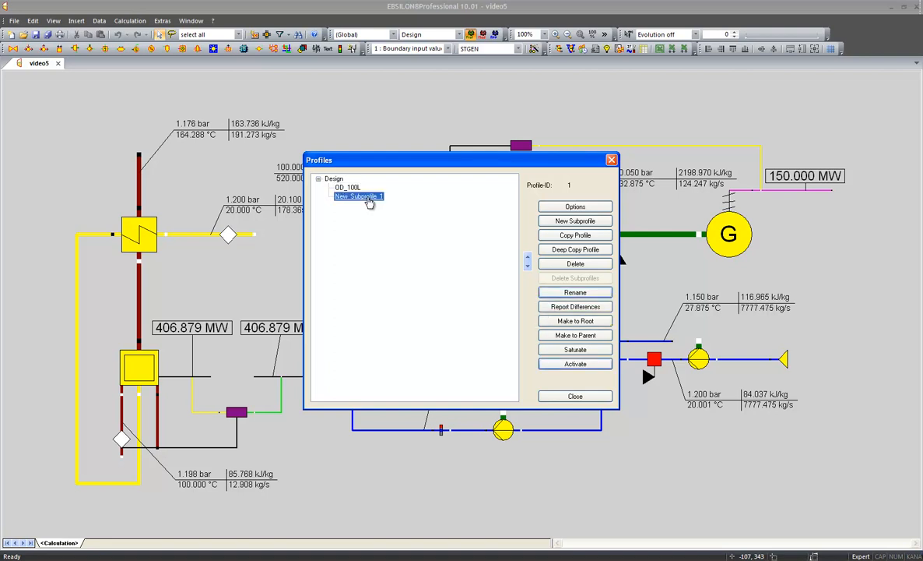
{"action": "left_click", "coordinate": [558, 293]}
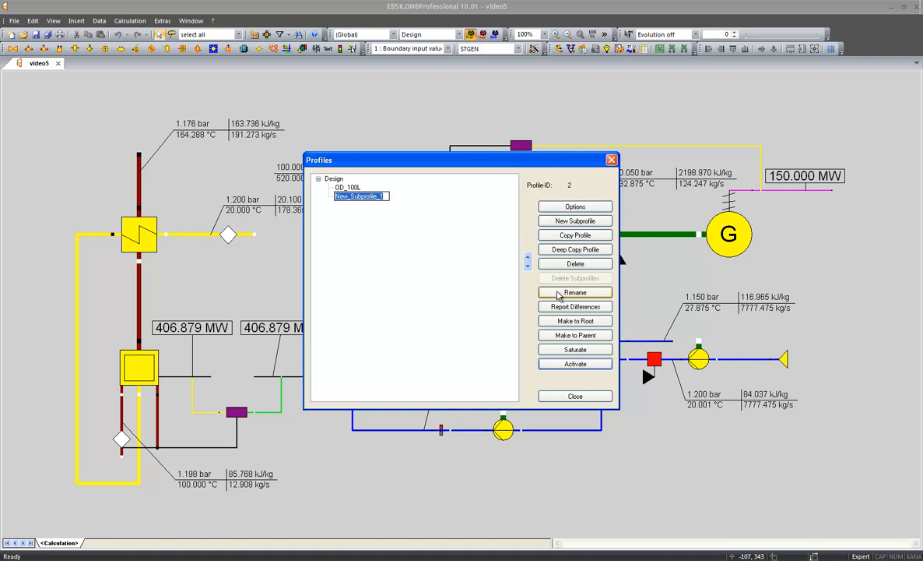
{"action": "type", "text": "OD_80L"}
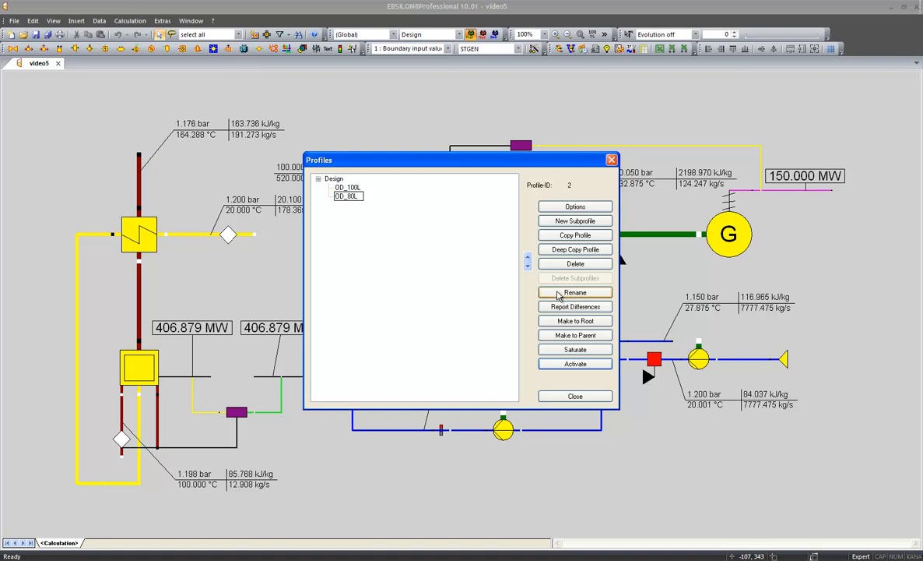
{"action": "left_click", "coordinate": [455, 271]}
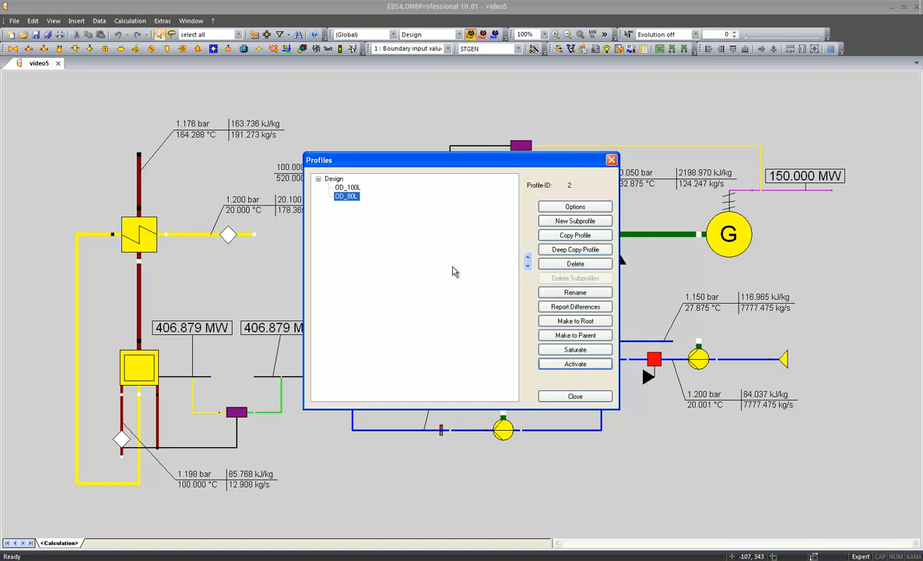
{"action": "left_click", "coordinate": [355, 189]}
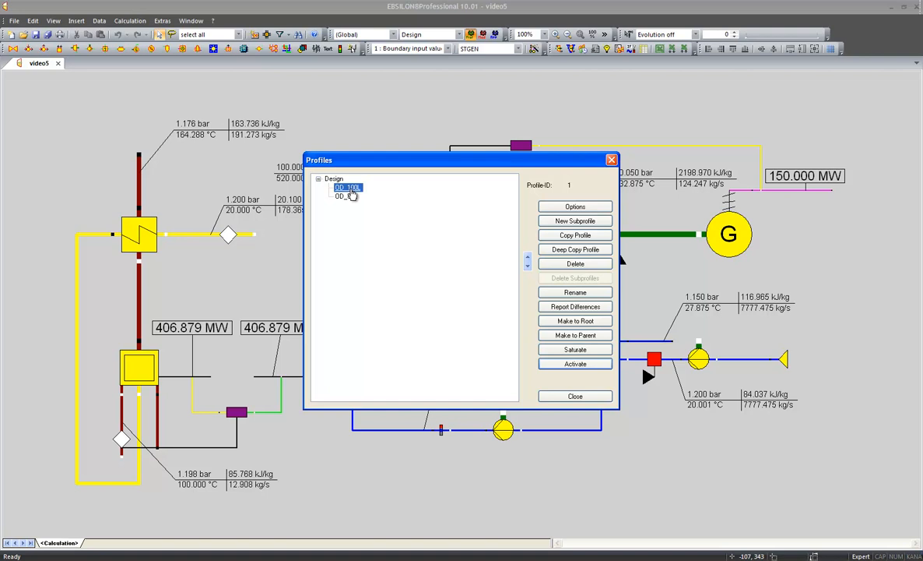
{"action": "double_click", "coordinate": [350, 190]}
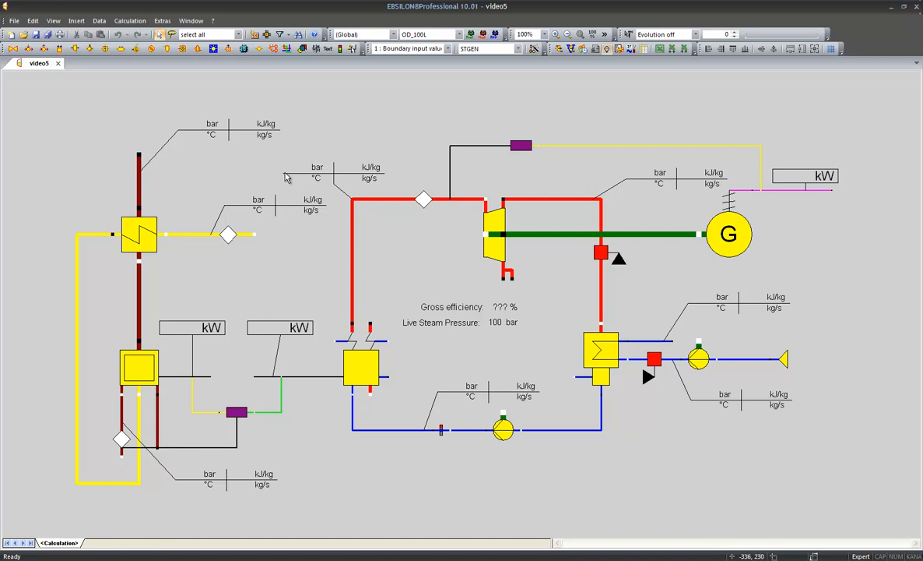
Step: Compare the steam turbine's specification values between the Design and OD_100L profiles
{"action": "double_click", "coordinate": [490, 223]}
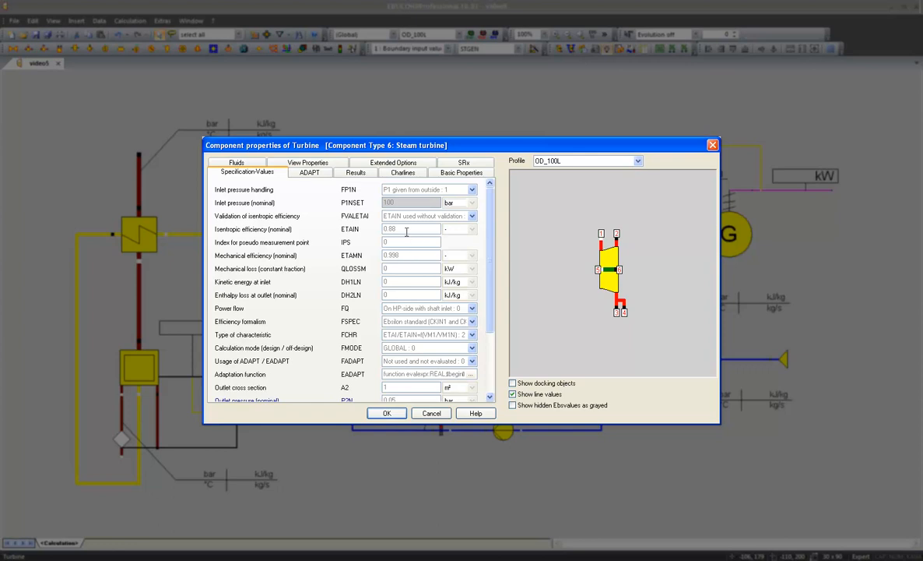
{"action": "left_click", "coordinate": [554, 161]}
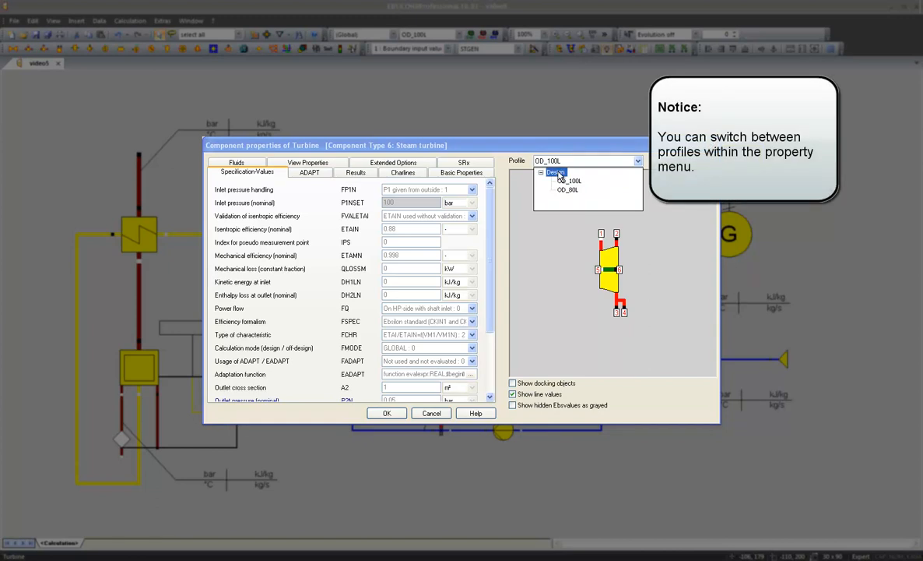
{"action": "left_click", "coordinate": [558, 173]}
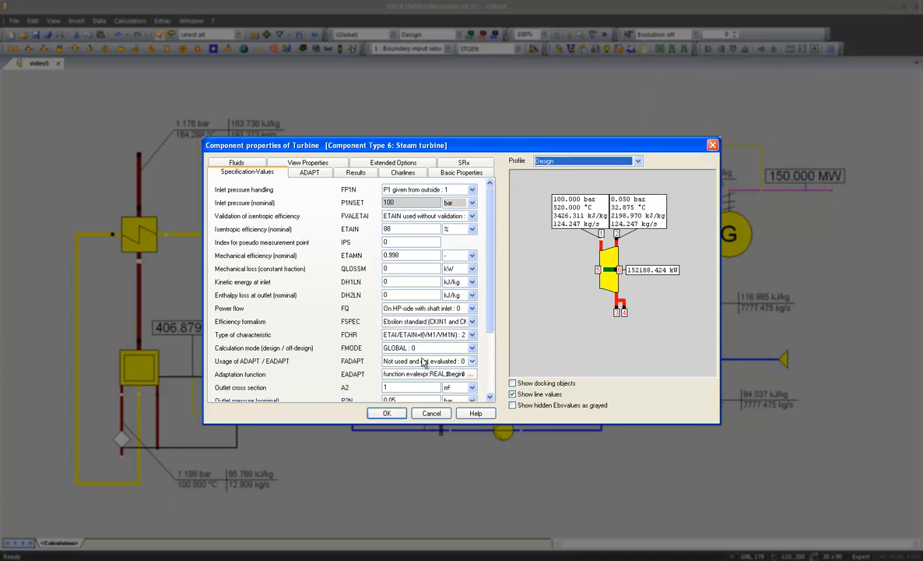
{"action": "left_click", "coordinate": [537, 160]}
{"action": "left_click", "coordinate": [568, 180]}
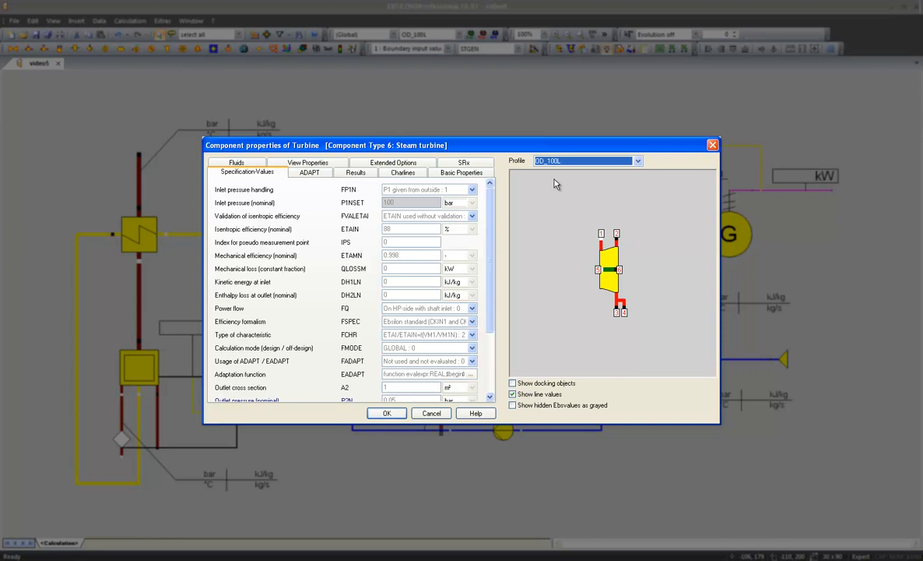
{"action": "left_click", "coordinate": [638, 161]}
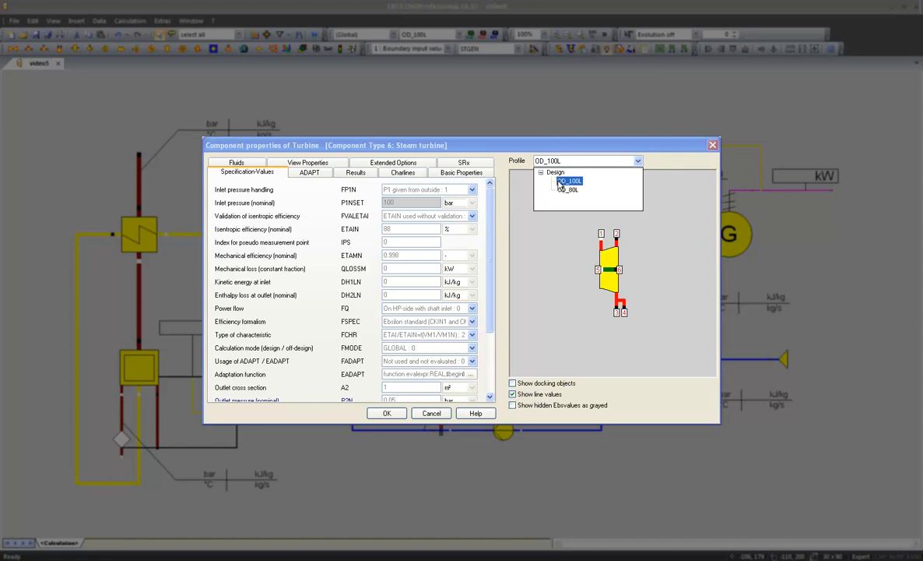
{"action": "left_click", "coordinate": [569, 180]}
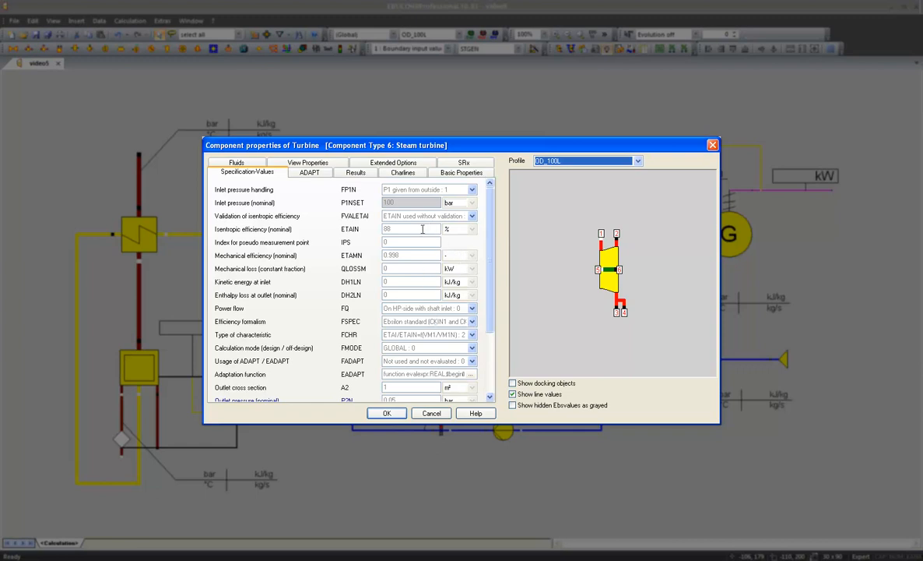
Step: Override the turbine's nominal isentropic efficiency with 85 % in the OD_100L profile and clear the entry to restore the inherited value
{"action": "left_click", "coordinate": [422, 229]}
{"action": "left_click_drag", "start_coordinate": [419, 229], "coordinate": [344, 229]}
{"action": "type", "text": "85"}
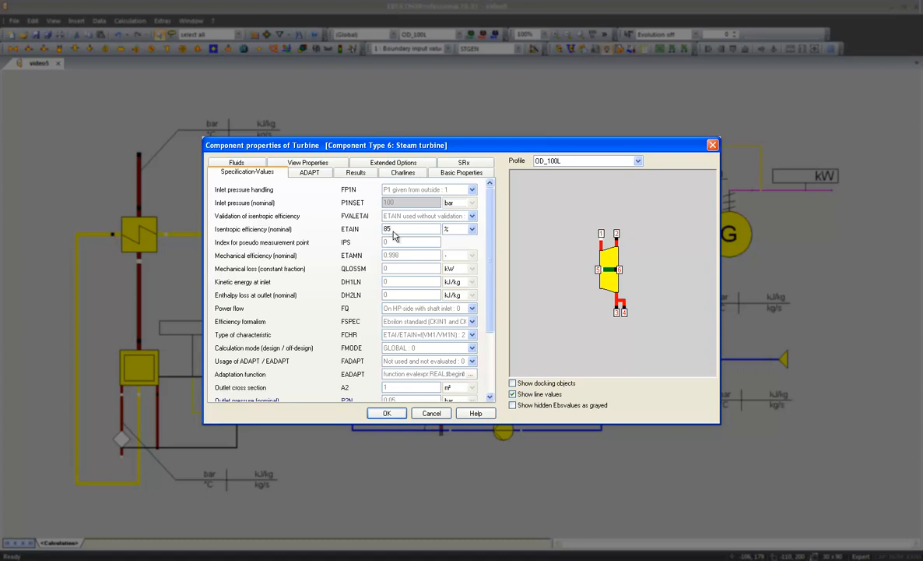
{"action": "left_click", "coordinate": [398, 241]}
{"action": "key", "text": "BackSpace"}
{"action": "key", "text": "BackSpace"}
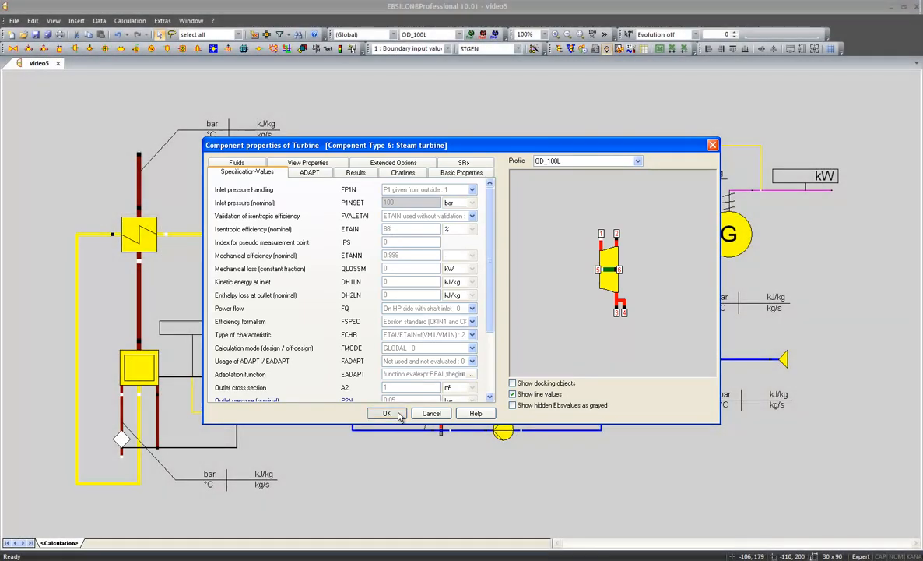
{"action": "left_click", "coordinate": [398, 414]}
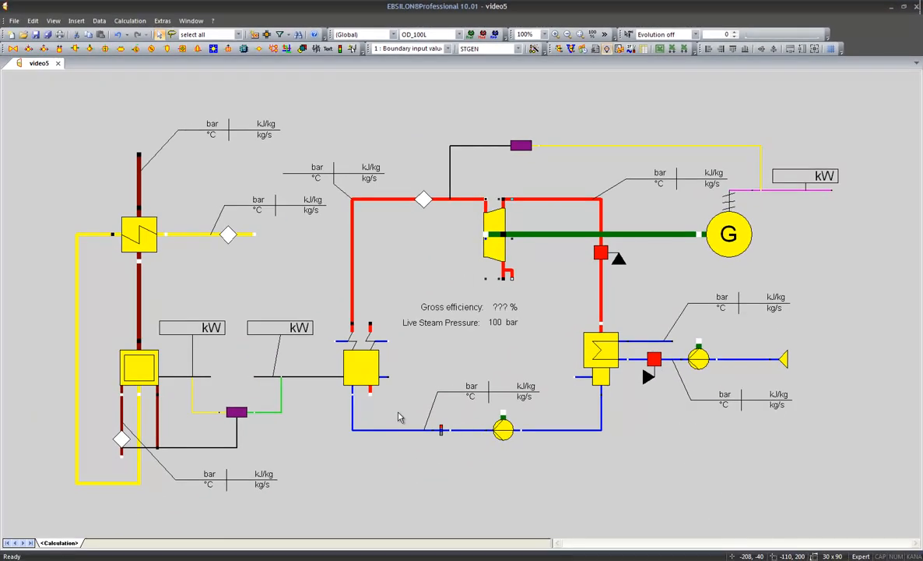
Step: Run the calculation of the OD_100L profile
{"action": "left_click", "coordinate": [557, 52]}
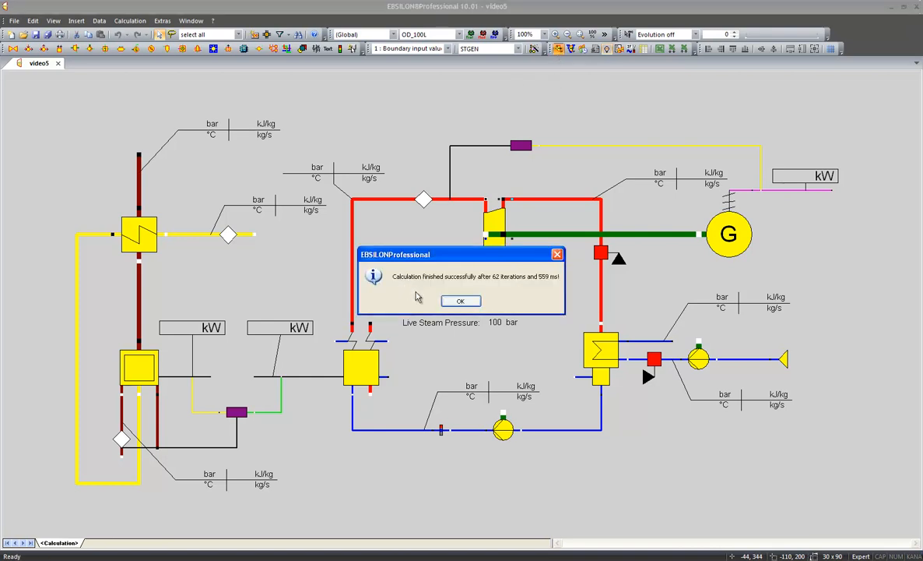
{"action": "left_click", "coordinate": [460, 301]}
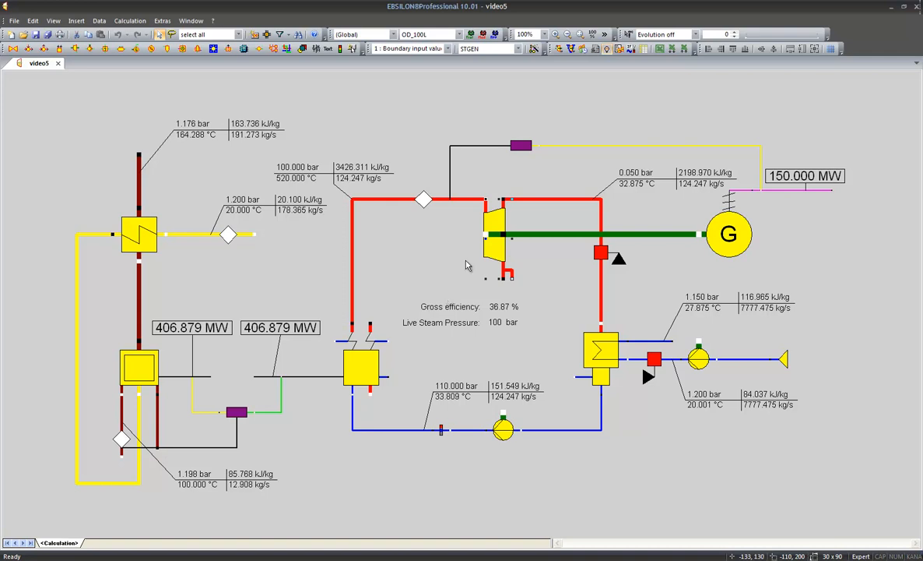
Step: Compare the calculated diagram values of the Design profile with those of the OD_100L profile
{"action": "left_click", "coordinate": [459, 35]}
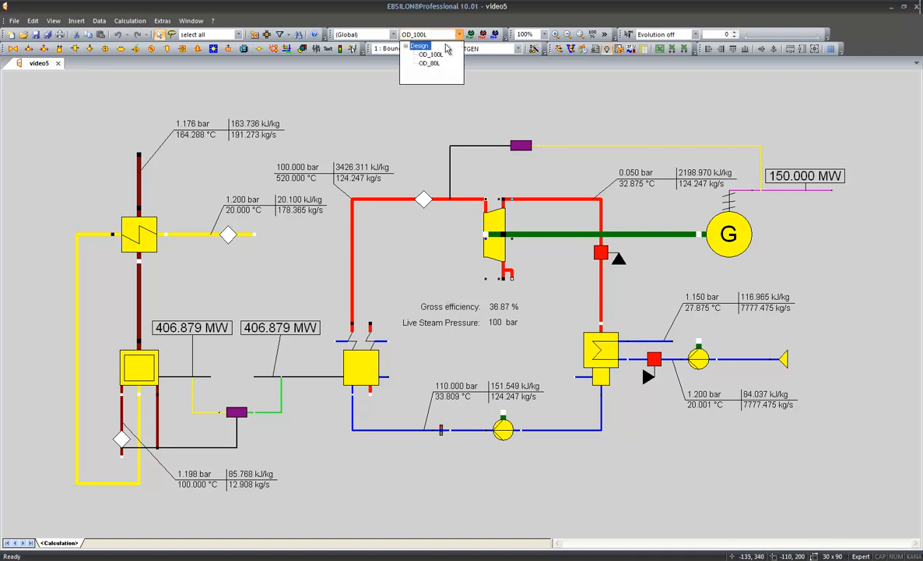
{"action": "left_click", "coordinate": [428, 46]}
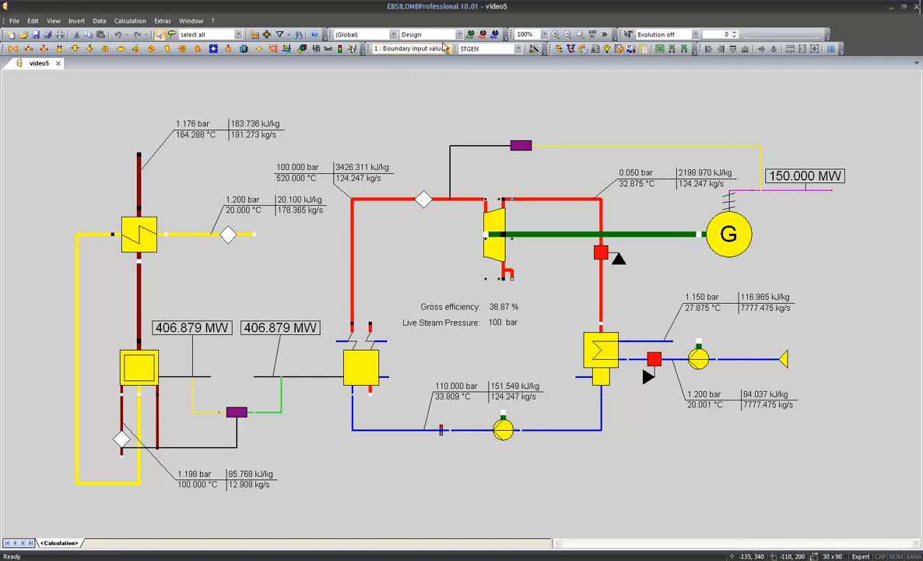
{"action": "left_click", "coordinate": [459, 35]}
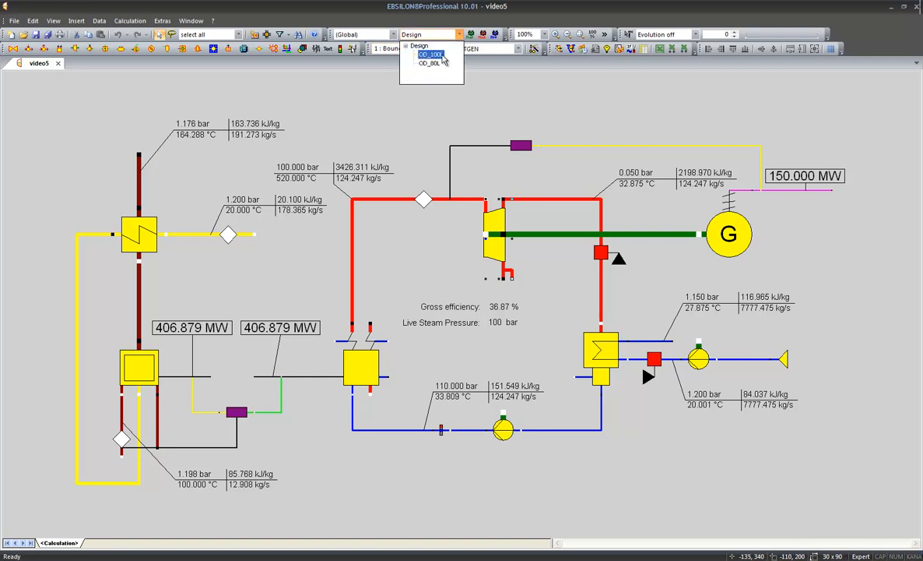
{"action": "left_click", "coordinate": [436, 55]}
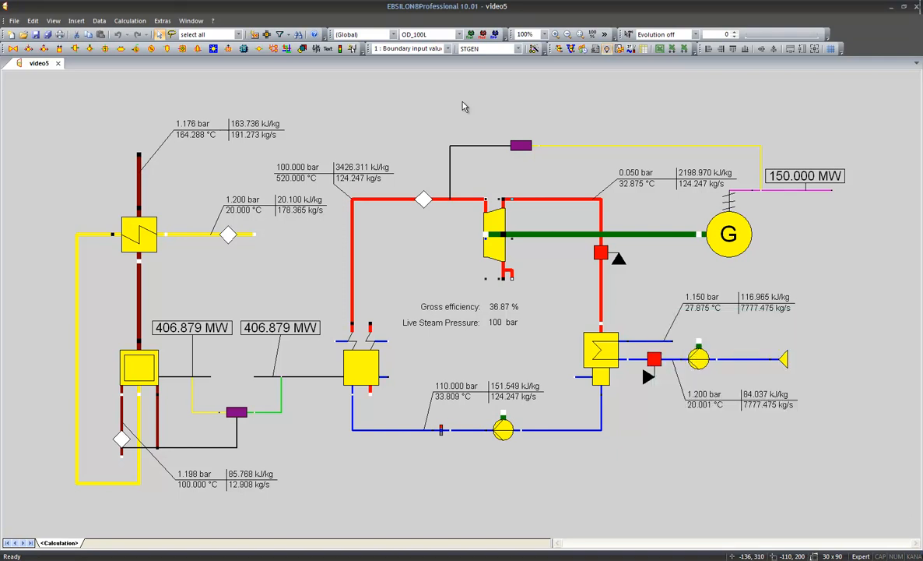
Step: Review the steam turbine's type of characteristic (FCHR) options in the Design profile, keeping ETAI/ETAIN=f(VM1/VM1N)
{"action": "double_click", "coordinate": [493, 222]}
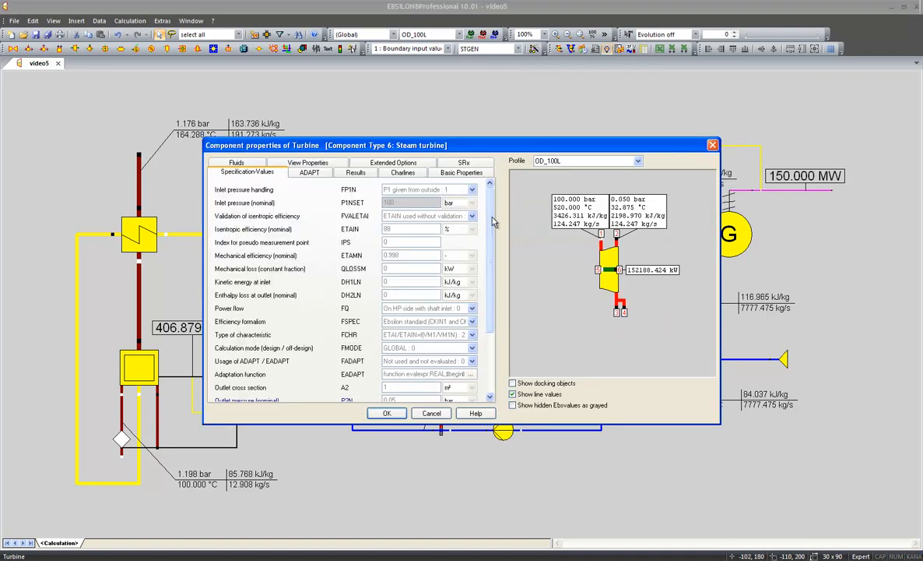
{"action": "left_click", "coordinate": [553, 161]}
{"action": "left_click", "coordinate": [553, 178]}
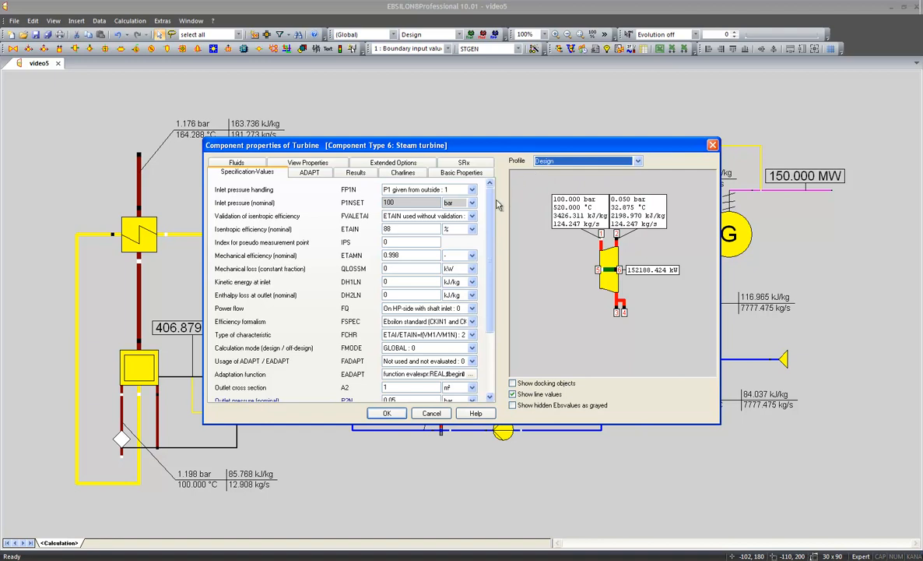
{"action": "left_click_drag", "start_coordinate": [489, 204], "coordinate": [490, 222]}
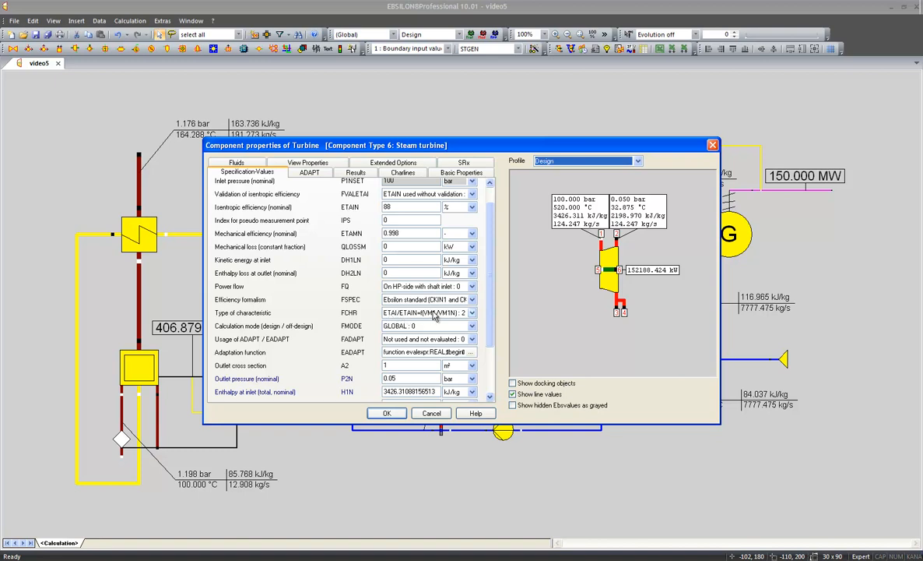
{"action": "left_click", "coordinate": [412, 317]}
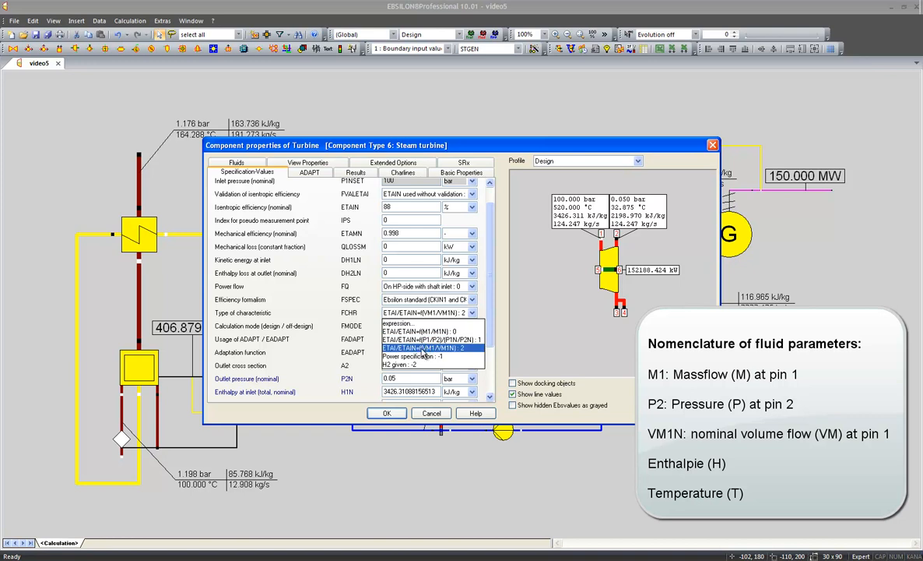
{"action": "left_click", "coordinate": [421, 350]}
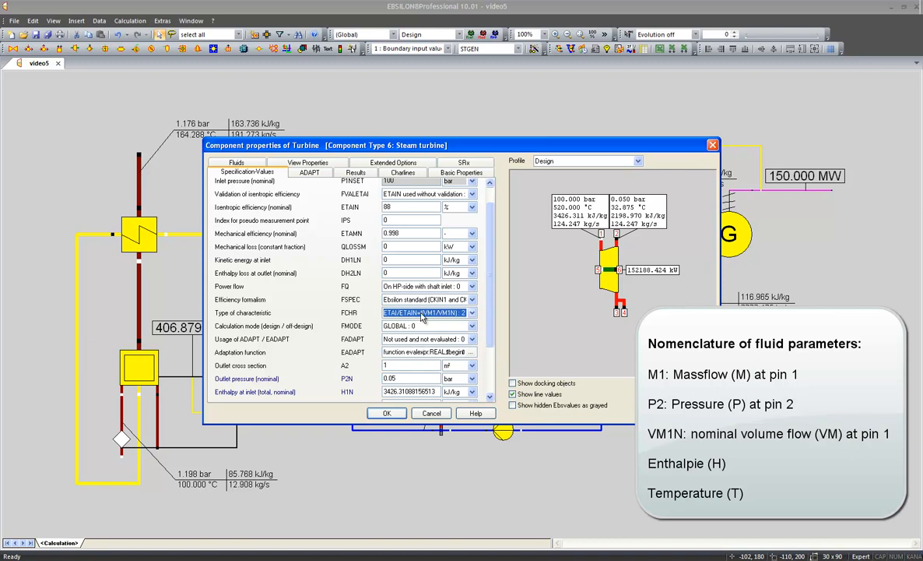
Step: Examine the points of the turbine's CETA efficiency characteristic, including the one at FCHR 1, and close the turbine properties
{"action": "left_click", "coordinate": [415, 175]}
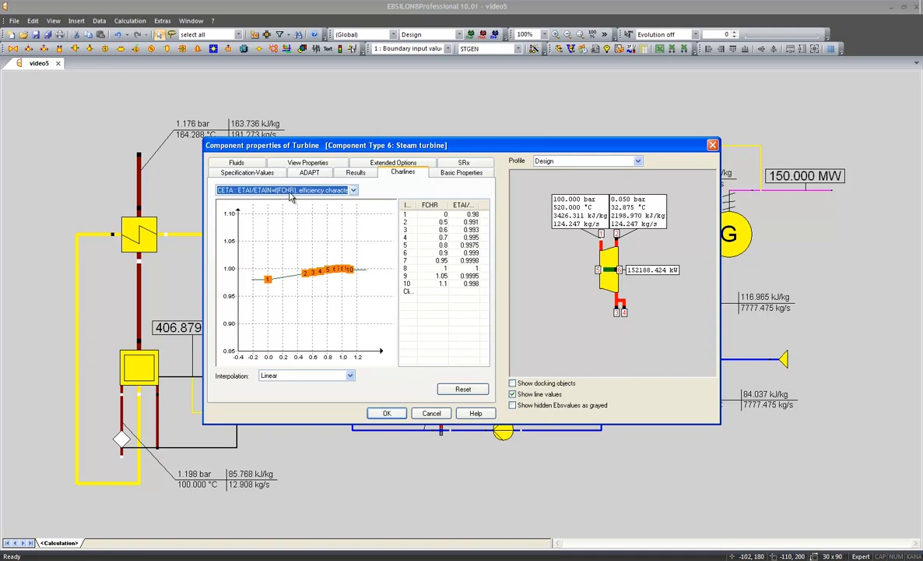
{"action": "left_click", "coordinate": [444, 216]}
{"action": "left_click", "coordinate": [444, 223]}
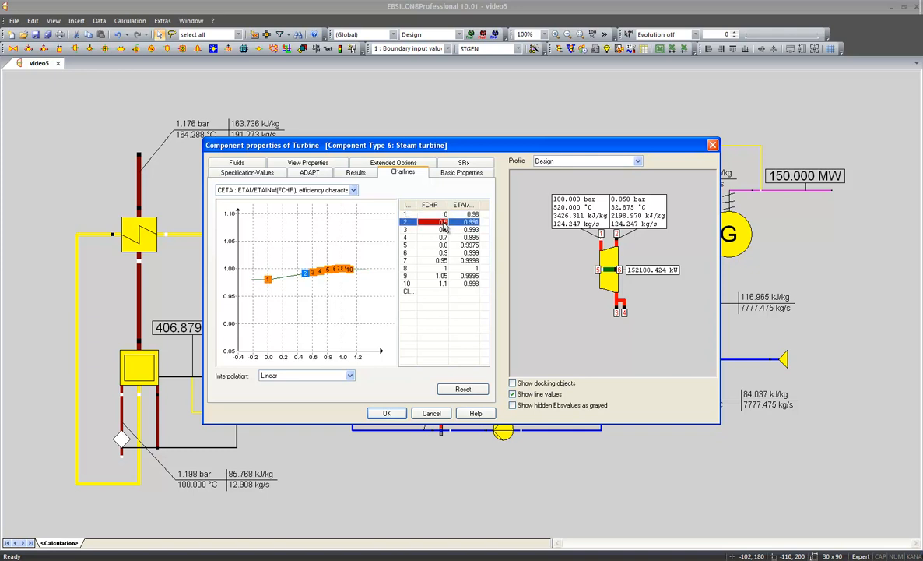
{"action": "left_click", "coordinate": [442, 232]}
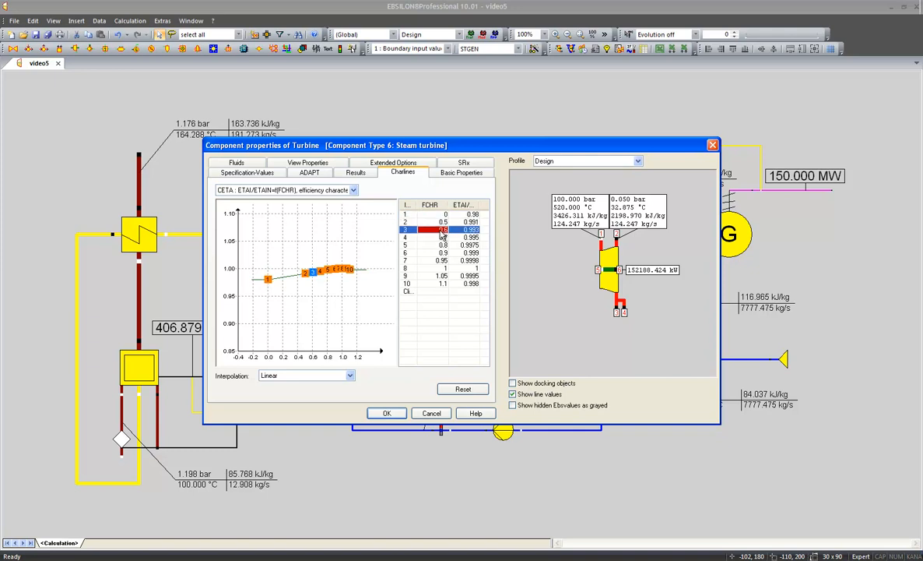
{"action": "left_click", "coordinate": [441, 238]}
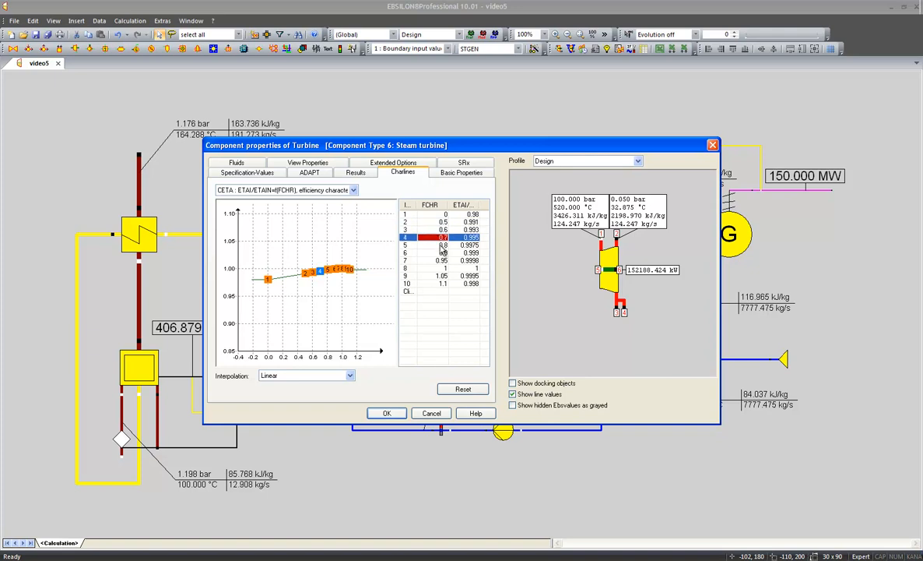
{"action": "left_click", "coordinate": [442, 246]}
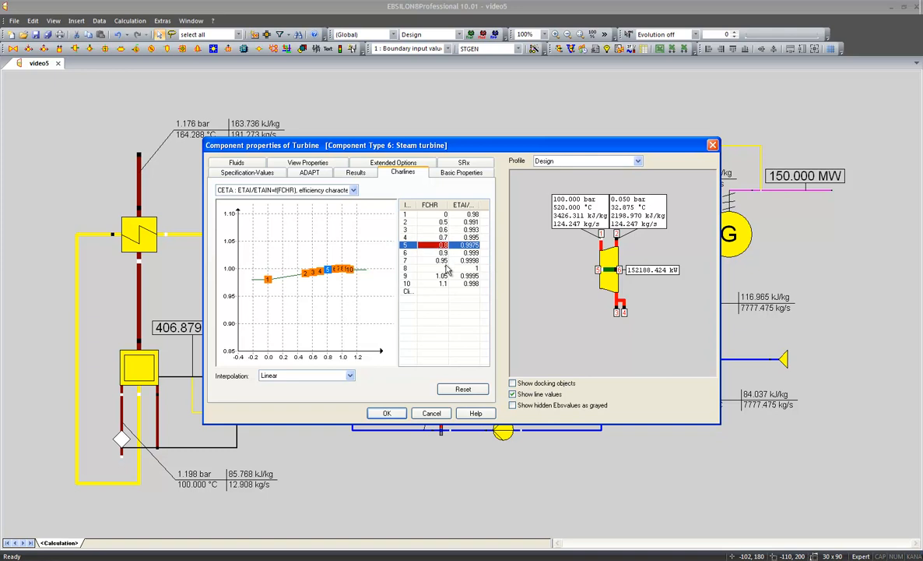
{"action": "left_click", "coordinate": [442, 268]}
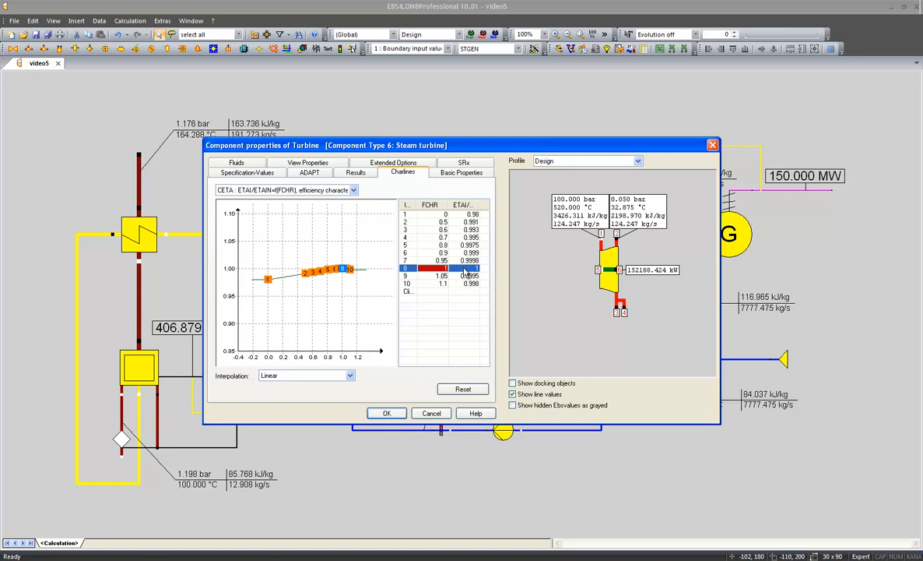
{"action": "left_click_drag", "start_coordinate": [449, 205], "coordinate": [488, 208]}
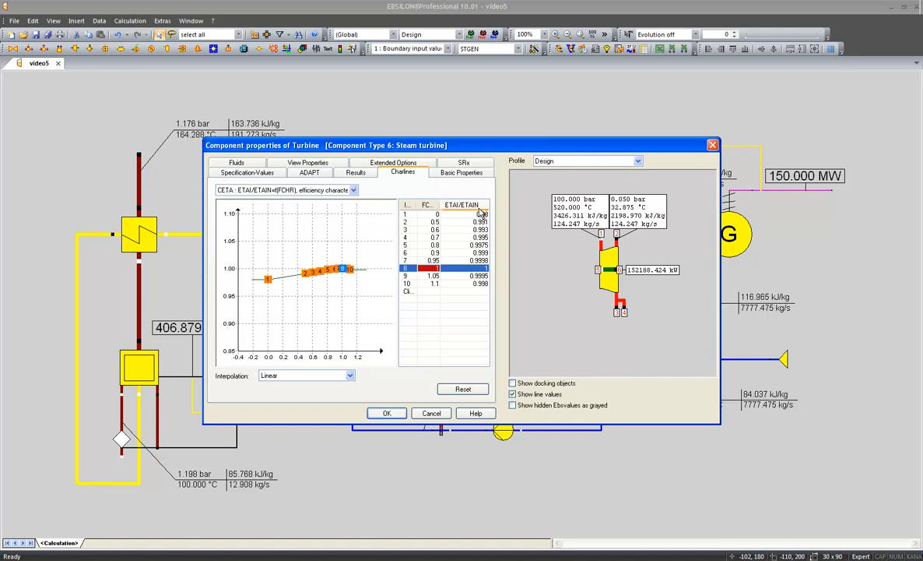
{"action": "left_click", "coordinate": [433, 261]}
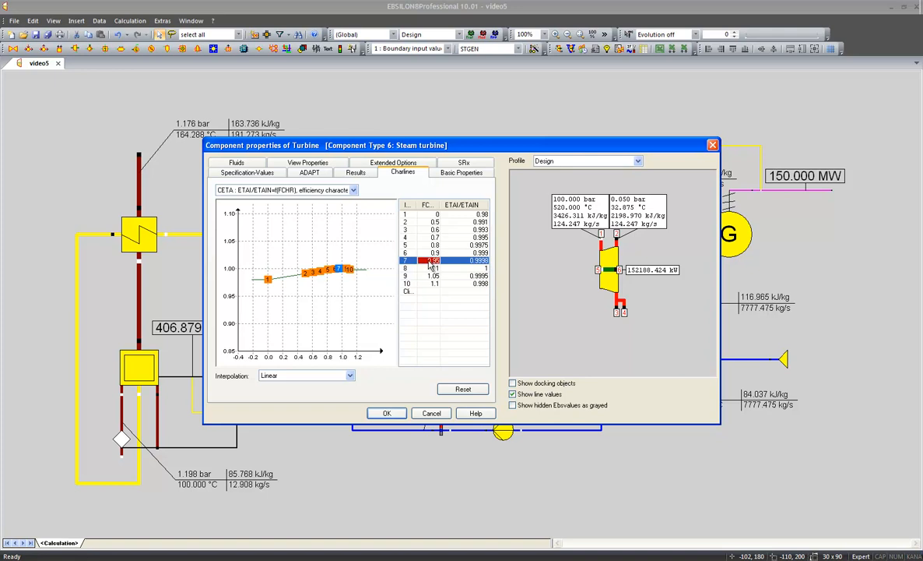
{"action": "left_click", "coordinate": [477, 262]}
{"action": "left_click", "coordinate": [482, 252]}
{"action": "key", "text": "Up"}
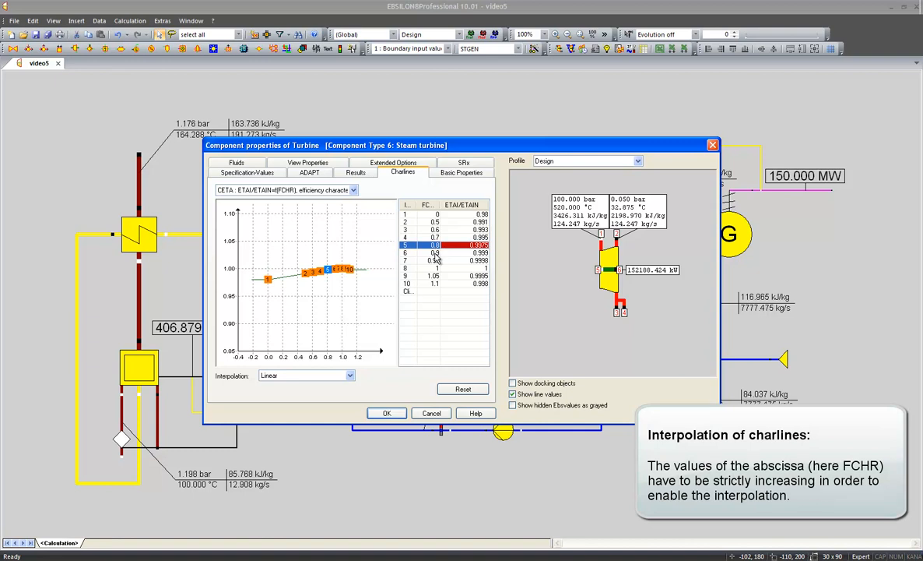
{"action": "left_click", "coordinate": [388, 413]}
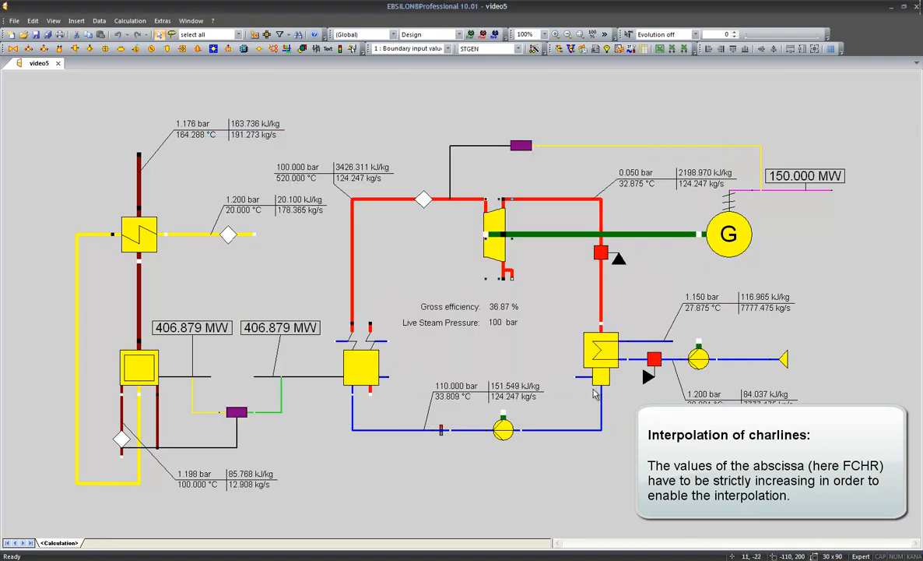
Step: Examine the condenser's CKAM1 characteristic in the Design profile at the point where M1/M1N is 1
{"action": "left_click", "coordinate": [597, 350]}
{"action": "double_click", "coordinate": [597, 349]}
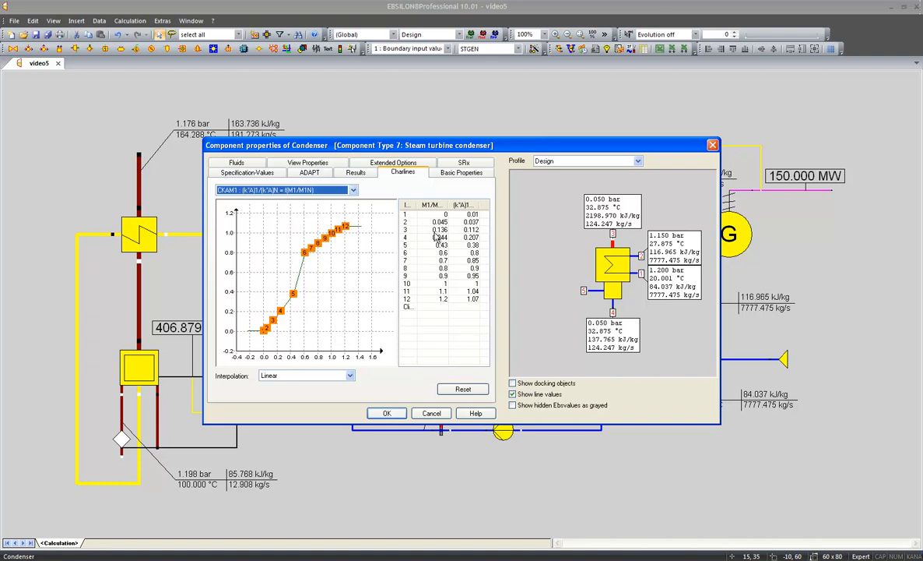
{"action": "left_click", "coordinate": [438, 284]}
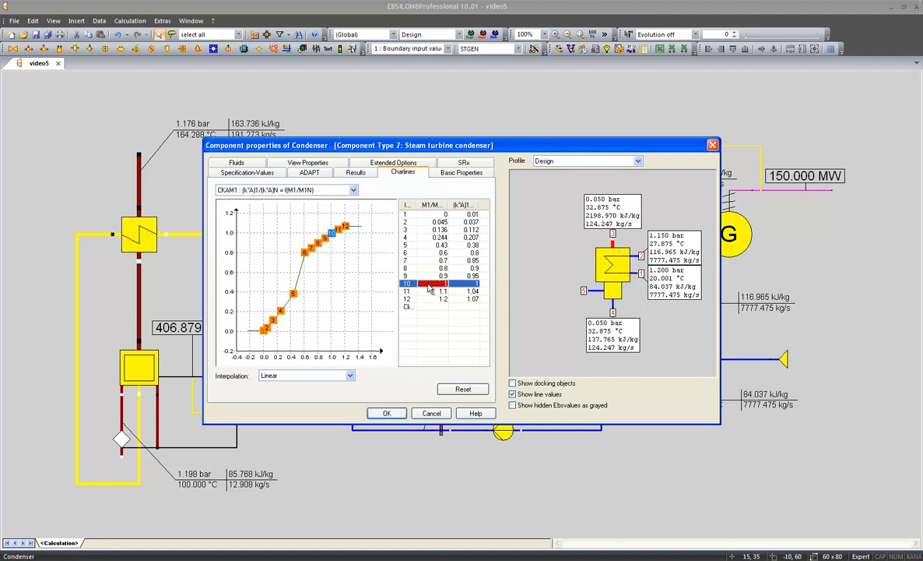
{"action": "left_click_drag", "start_coordinate": [446, 205], "coordinate": [453, 205]}
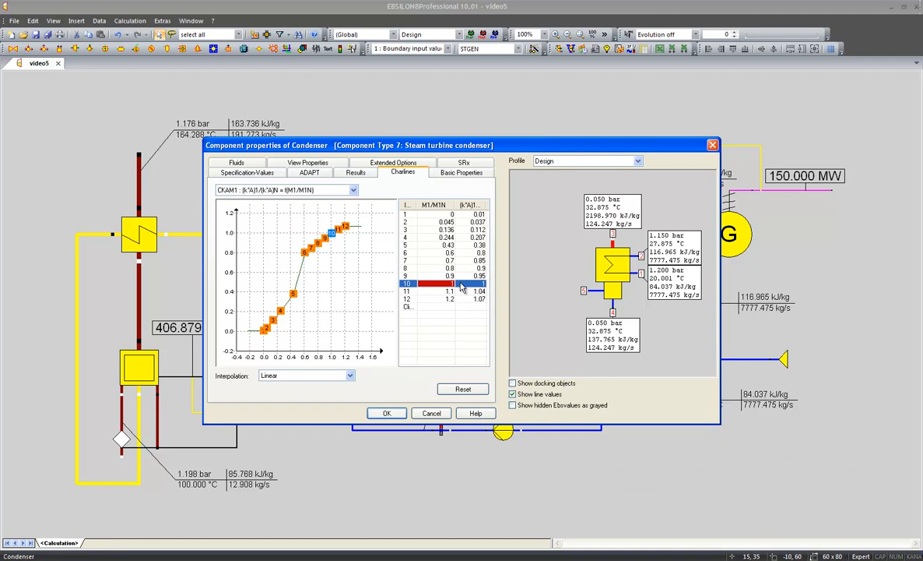
Step: Switch from the Design to the OD_100L profile, close the condenser properties and run the OD_100L calculation
{"action": "left_click", "coordinate": [561, 160]}
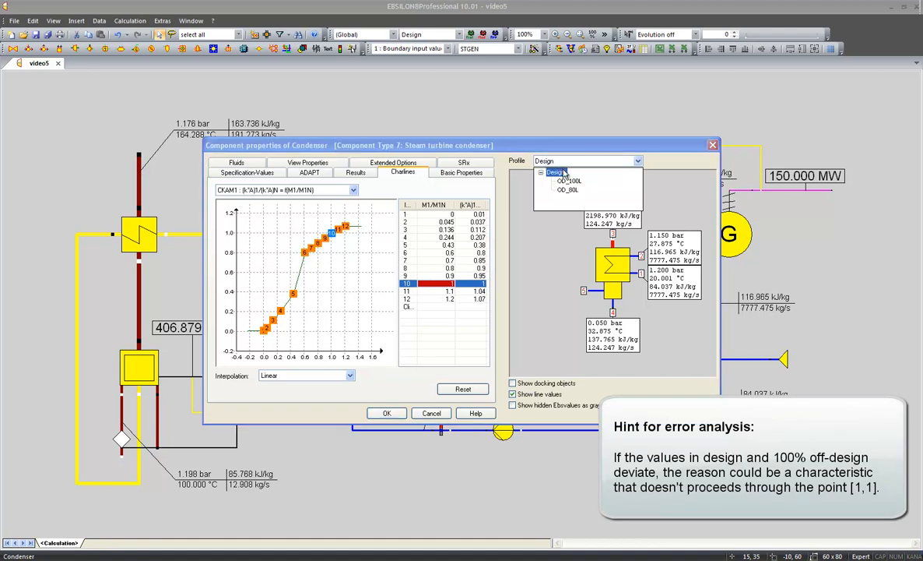
{"action": "left_click", "coordinate": [568, 181]}
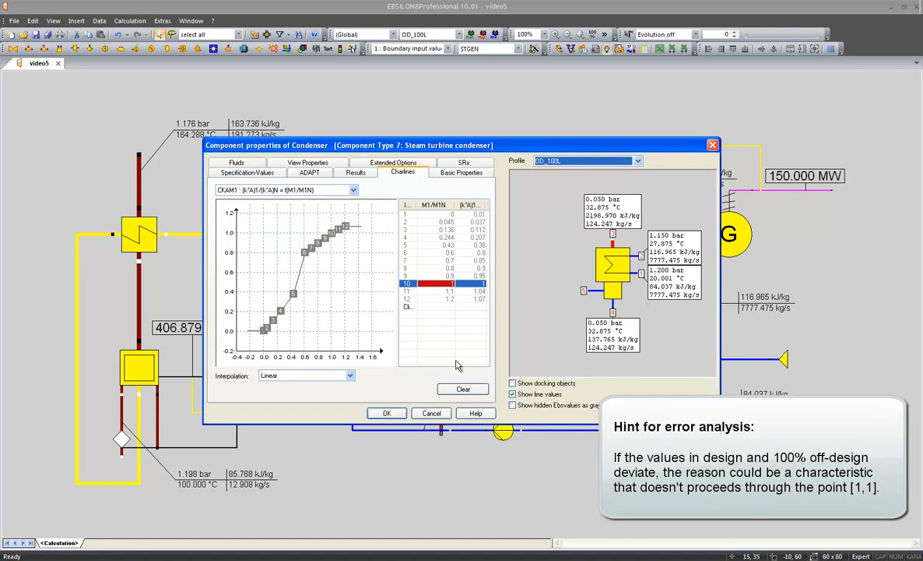
{"action": "left_click", "coordinate": [399, 413]}
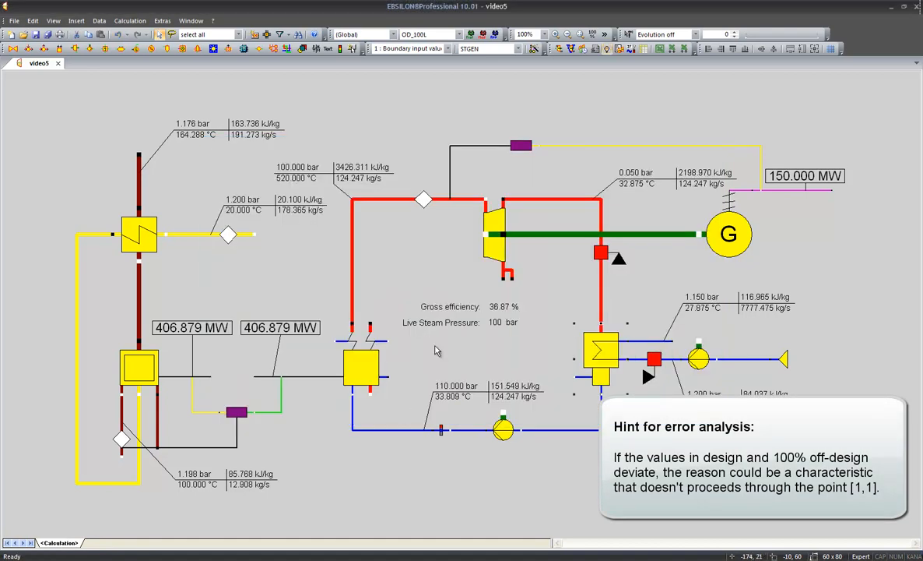
{"action": "left_click", "coordinate": [557, 49]}
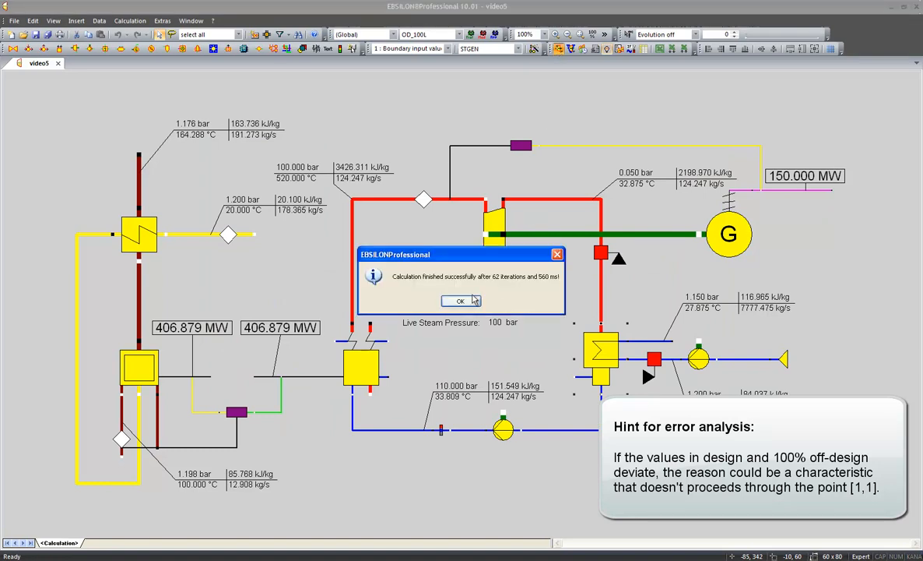
{"action": "left_click", "coordinate": [439, 281]}
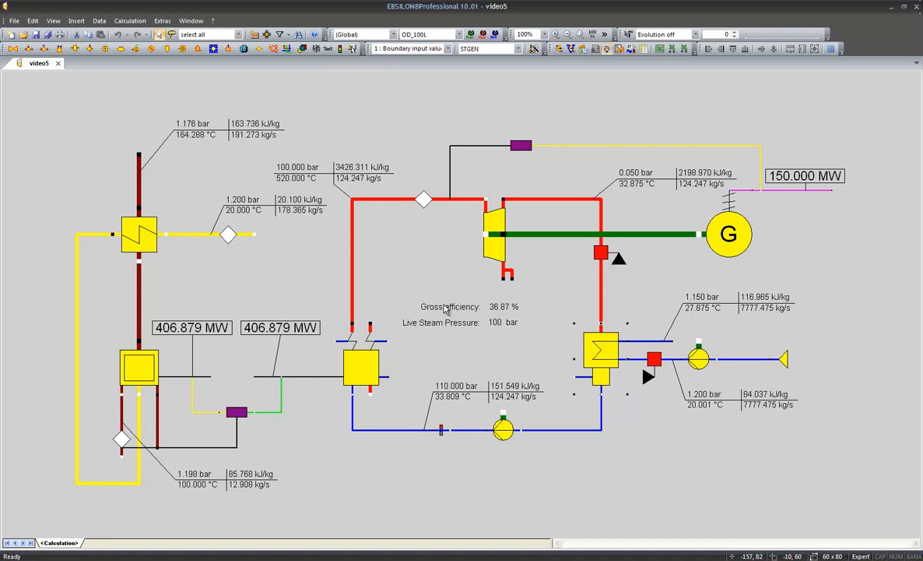
{"action": "left_click", "coordinate": [449, 290]}
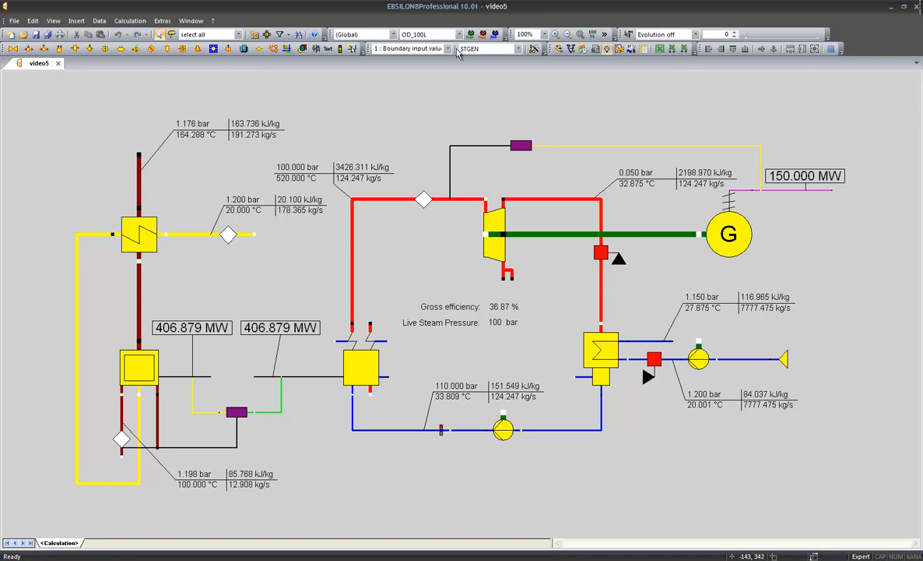
Step: Activate the OD_80L profile and set the reference value SCV of the generator power controller to 150000*0.8 kW
{"action": "left_click", "coordinate": [460, 35]}
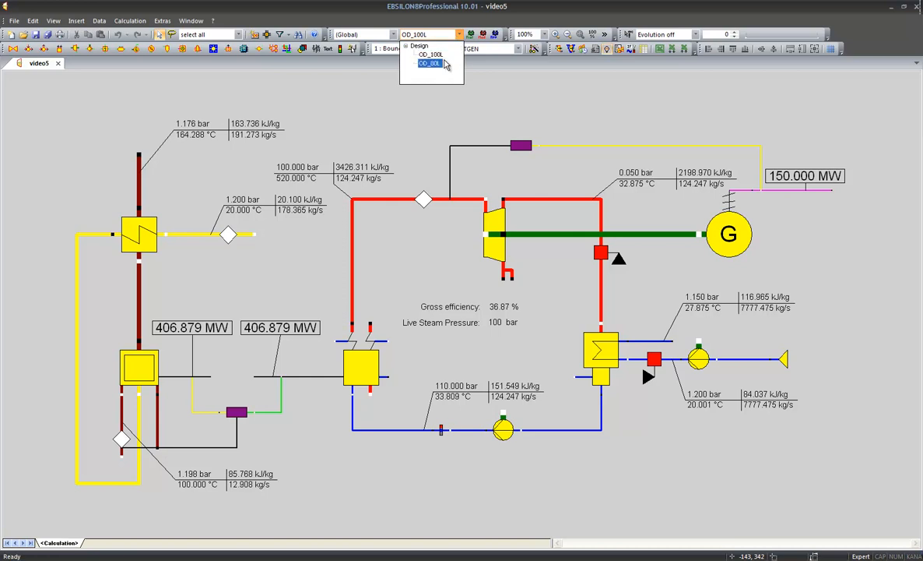
{"action": "left_click", "coordinate": [430, 64]}
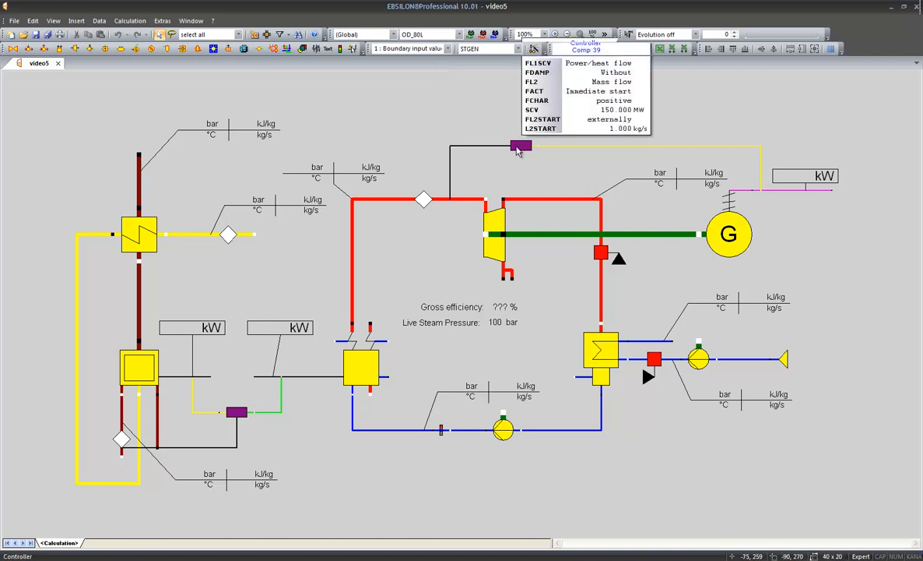
{"action": "double_click", "coordinate": [519, 149]}
{"action": "left_click", "coordinate": [427, 316]}
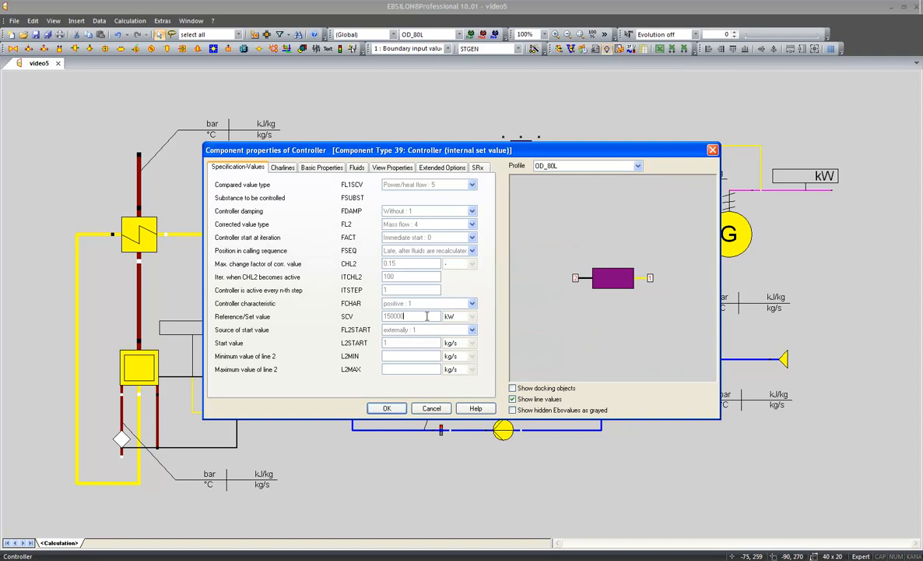
{"action": "type", "text": "1"}
{"action": "type", "text": "0.8"}
{"action": "left_click", "coordinate": [383, 408]}
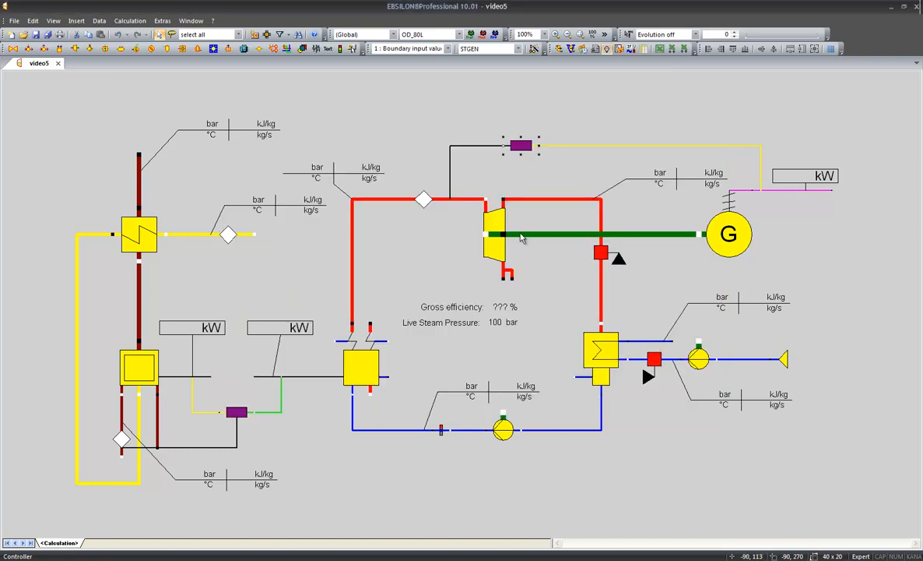
Step: Run the calculation of the OD_80L profile
{"action": "mouse_move", "coordinate": [523, 152]}
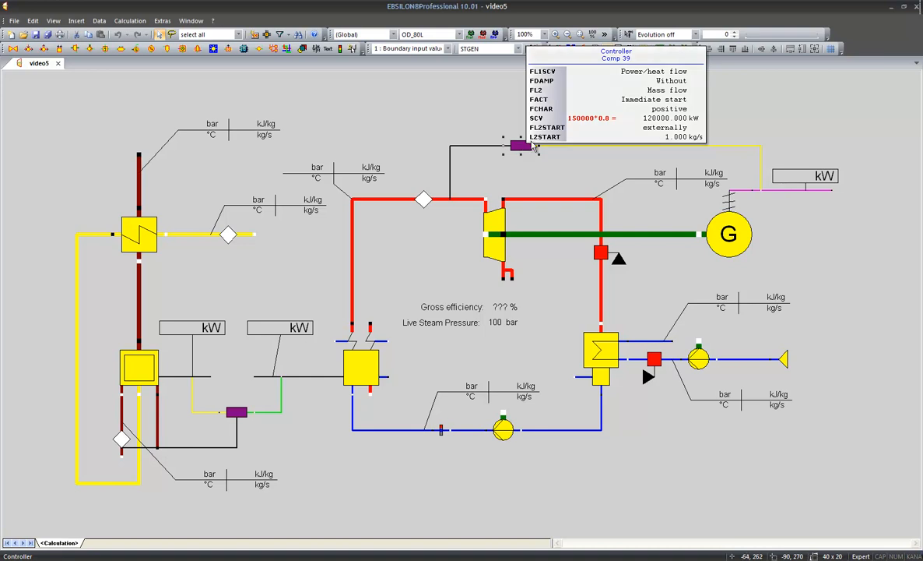
{"action": "left_click", "coordinate": [559, 50]}
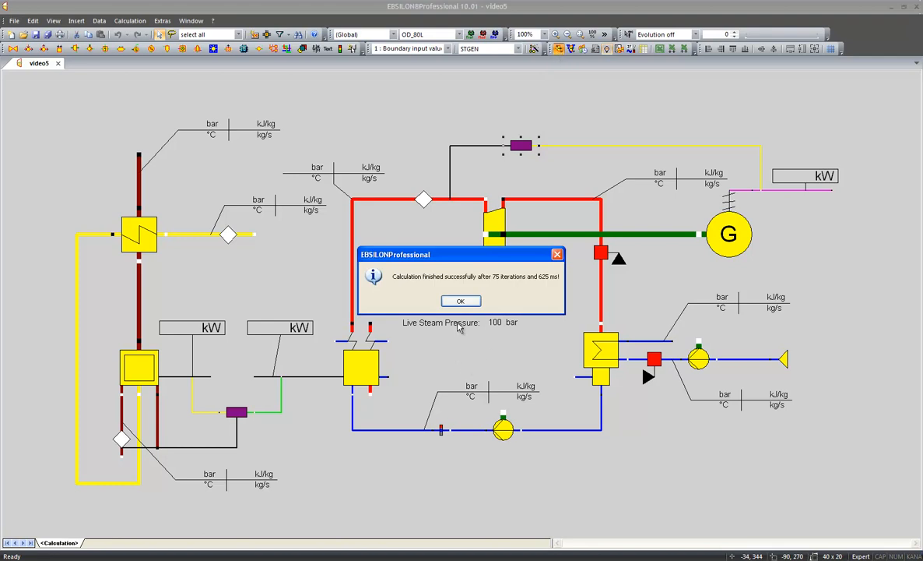
{"action": "left_click", "coordinate": [459, 302]}
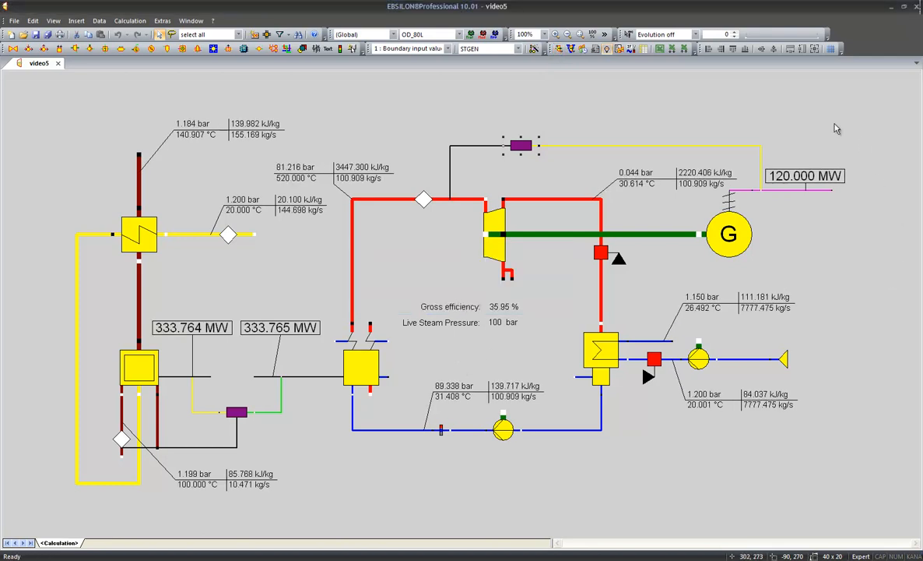
Step: Open the steam turbine's properties in OD_80L and compare the calculated isentropic efficiency ETAI with the nominal value ETAIN
{"action": "mouse_move", "coordinate": [724, 224]}
{"action": "mouse_move", "coordinate": [489, 255]}
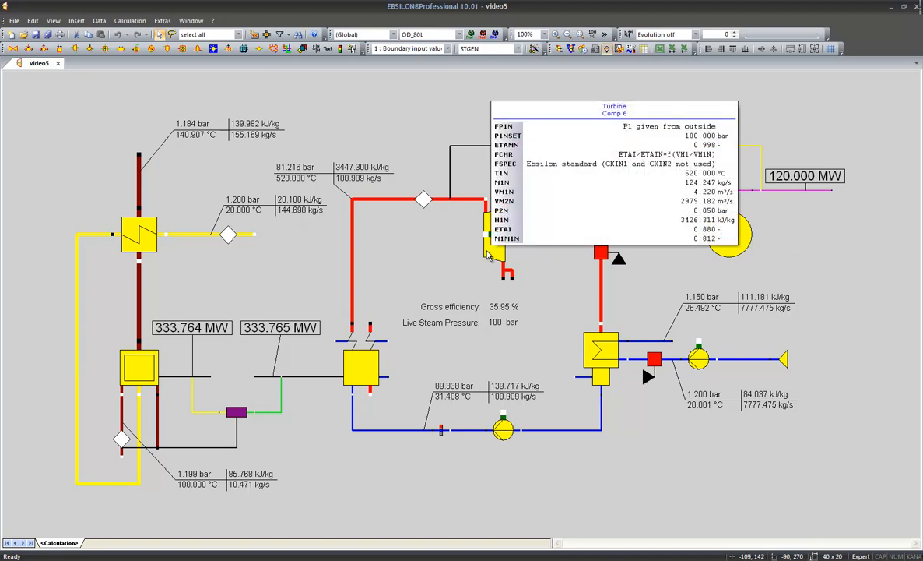
{"action": "left_click", "coordinate": [488, 256]}
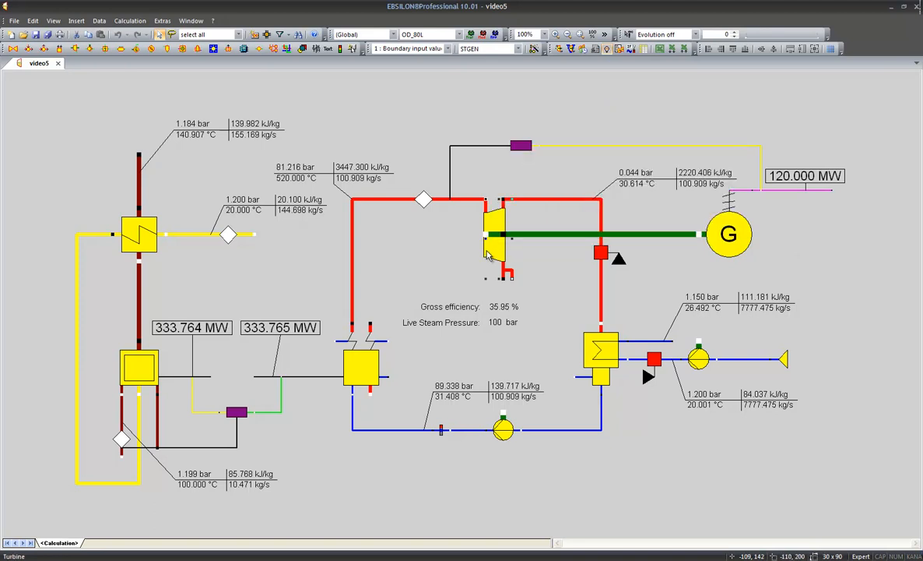
{"action": "double_click", "coordinate": [489, 256]}
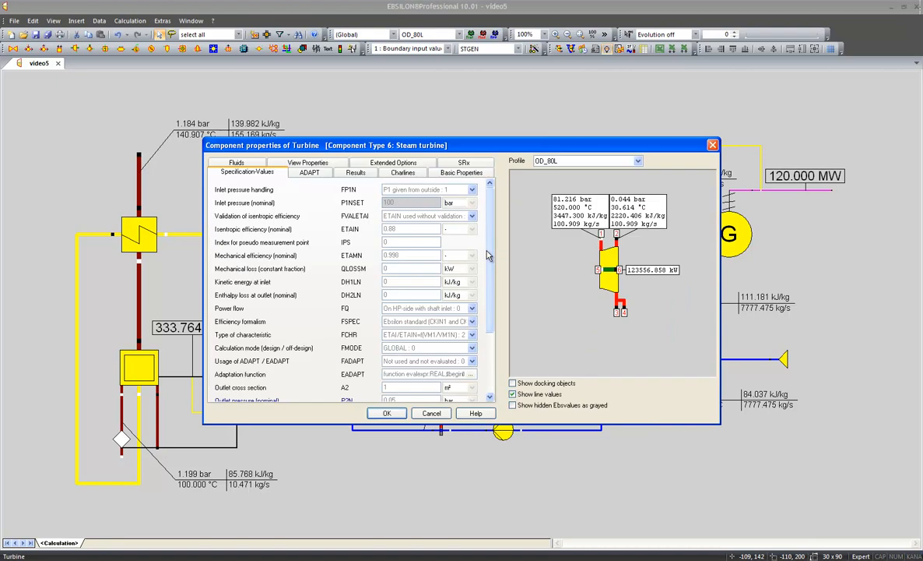
{"action": "left_click", "coordinate": [357, 174]}
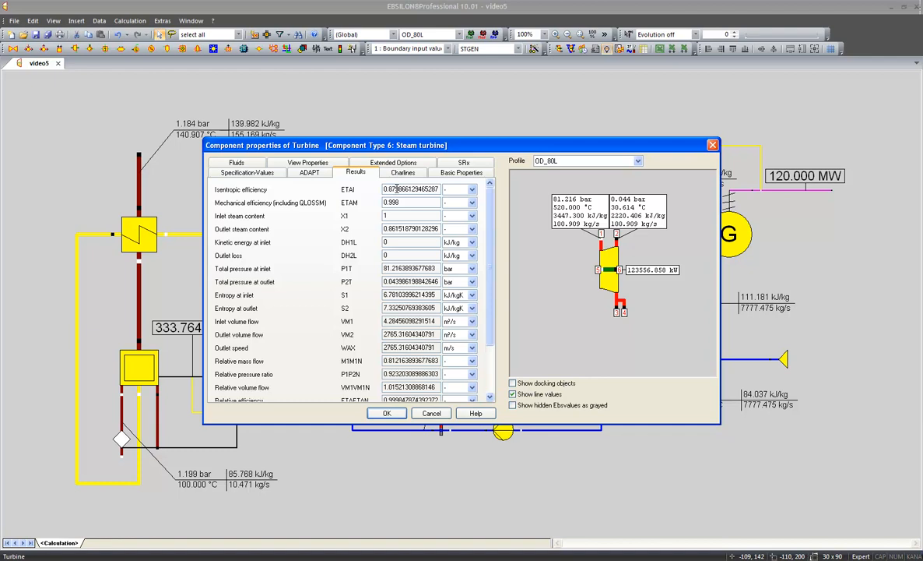
{"action": "left_click", "coordinate": [259, 172]}
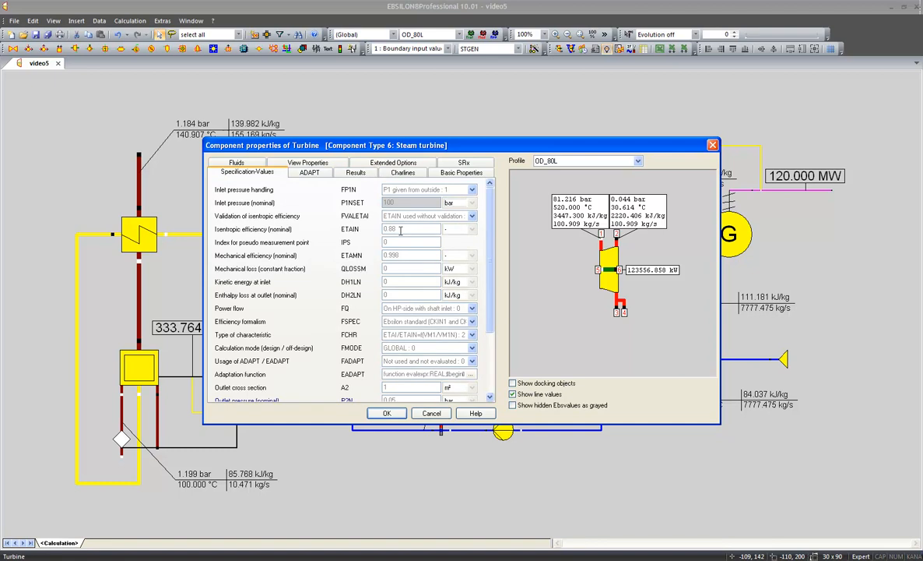
Step: Check the turbine's isentropic efficiency result ETAI in the Design and OD_100L profiles
{"action": "left_click", "coordinate": [576, 162]}
{"action": "left_click", "coordinate": [559, 172]}
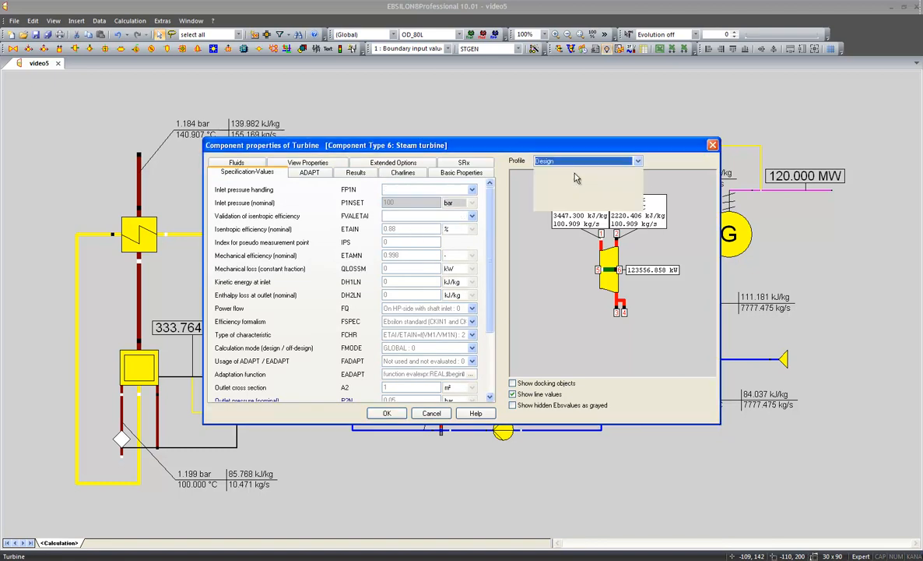
{"action": "left_click", "coordinate": [356, 172]}
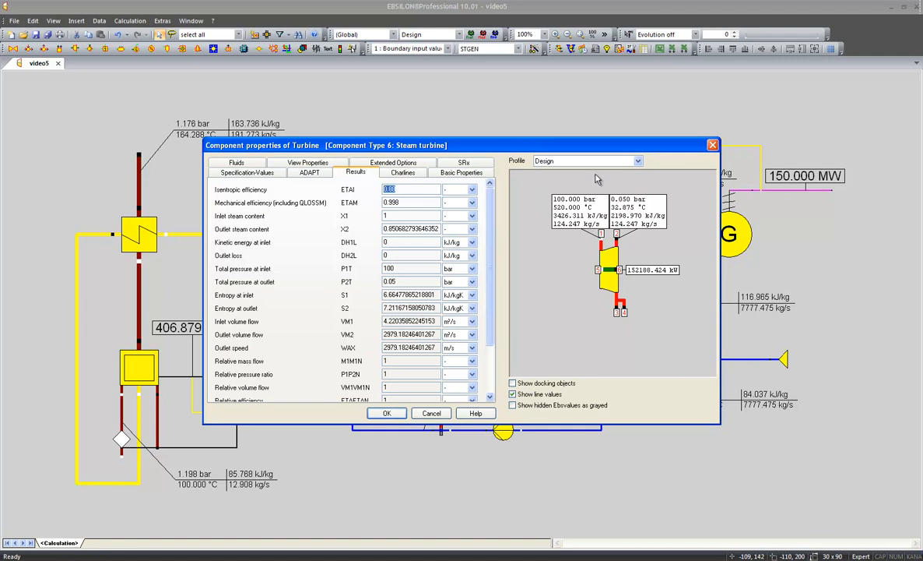
{"action": "left_click", "coordinate": [553, 161]}
{"action": "left_click", "coordinate": [580, 181]}
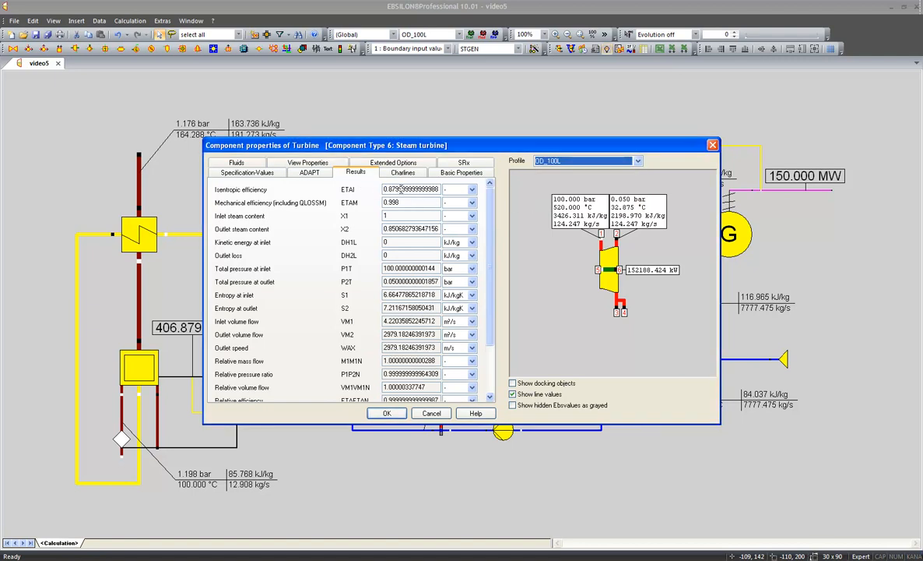
{"action": "left_click_drag", "start_coordinate": [414, 189], "coordinate": [355, 208]}
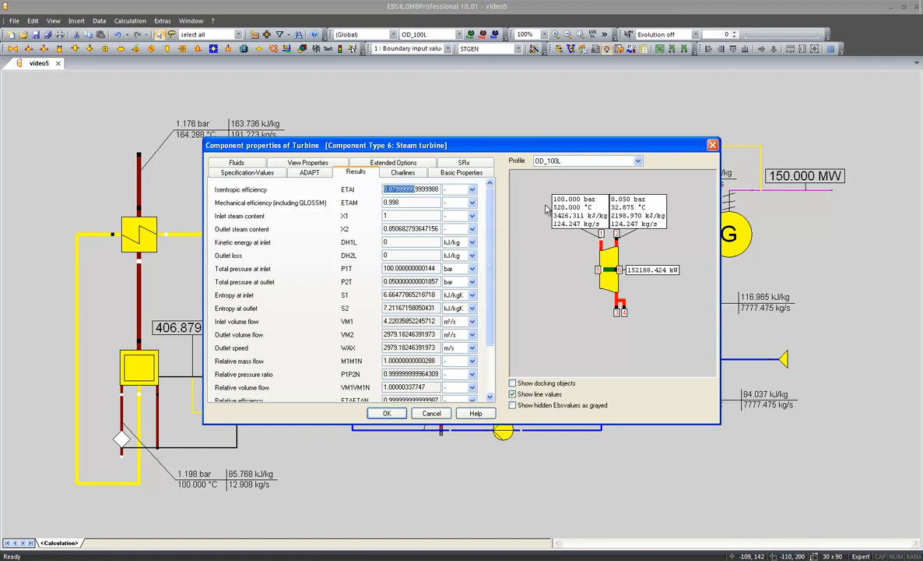
Step: Return to the OD_80L profile and examine the turbine's CETA efficiency characteristic at the point where FCHR is 1
{"action": "left_click", "coordinate": [590, 164]}
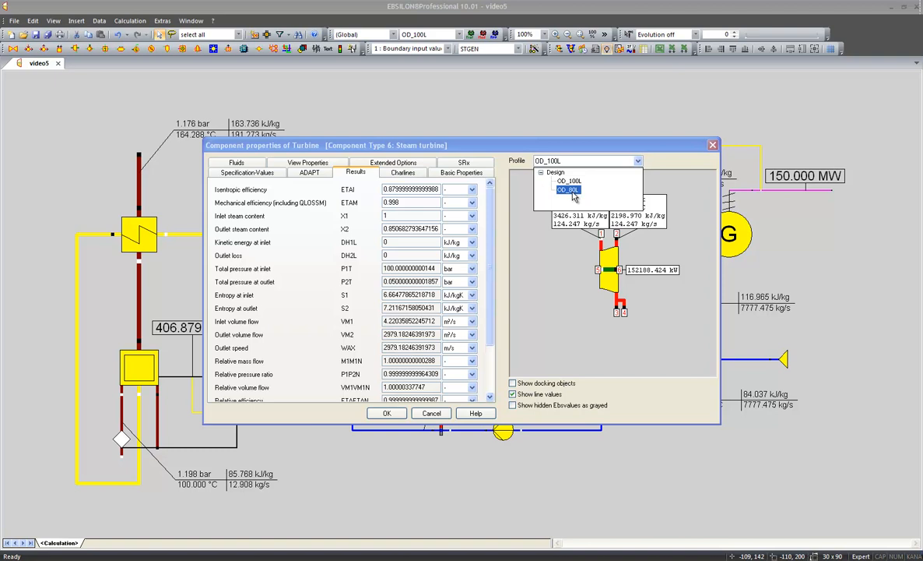
{"action": "left_click", "coordinate": [569, 190]}
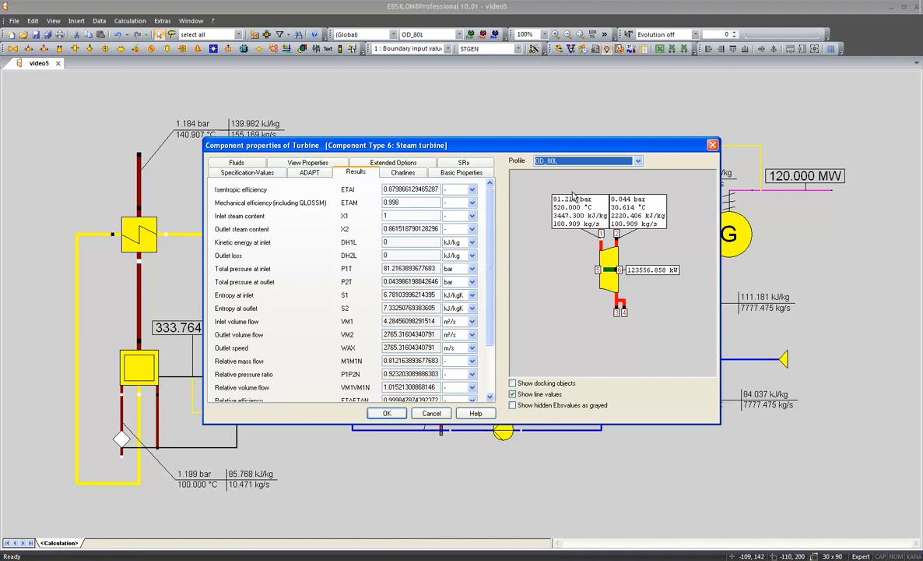
{"action": "left_click", "coordinate": [402, 173]}
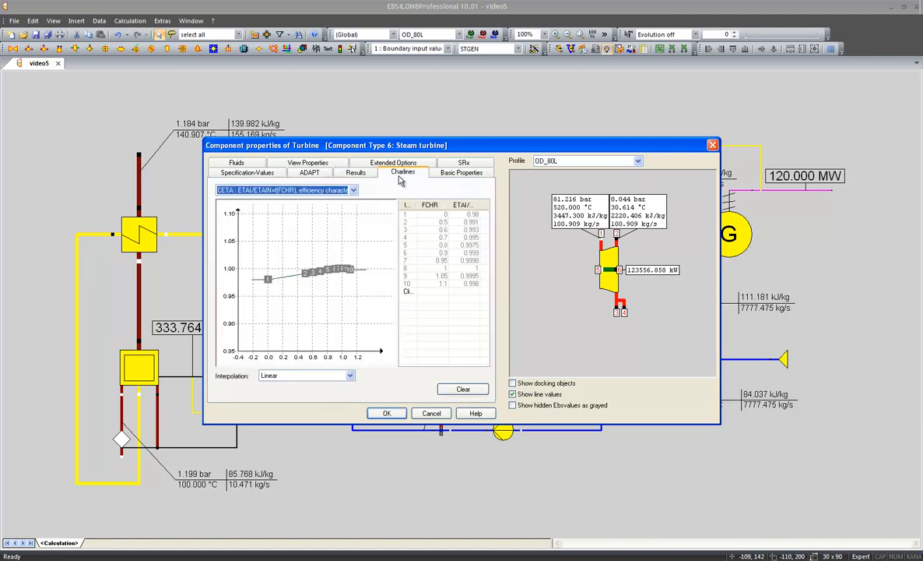
{"action": "left_click", "coordinate": [449, 269]}
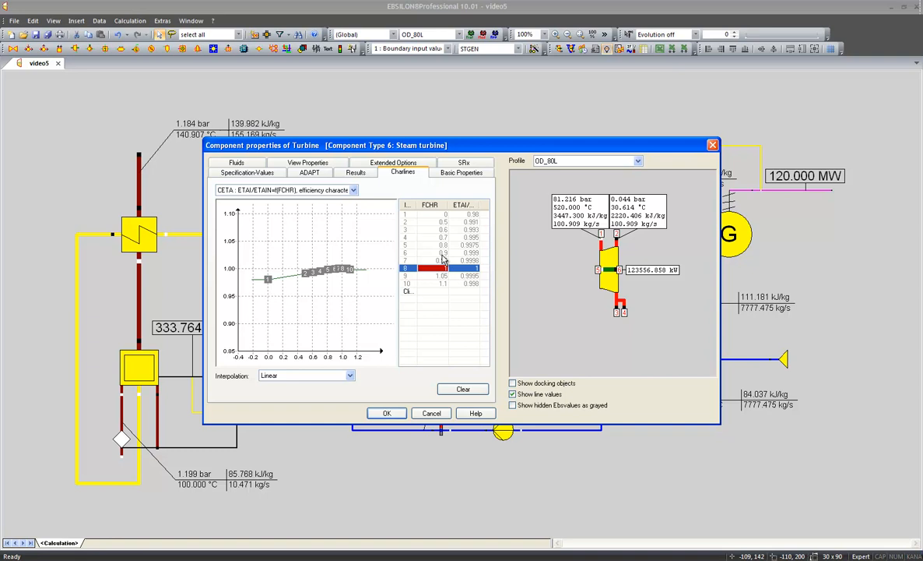
Step: Compare the turbine's inlet volume flow VM1 between the OD_80L and OD_100L profiles
{"action": "left_click", "coordinate": [355, 171]}
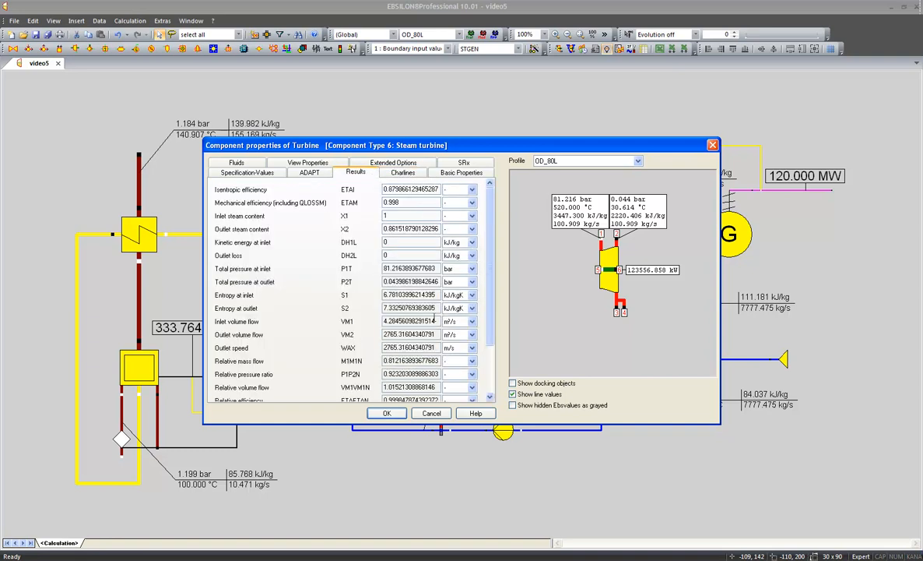
{"action": "left_click_drag", "start_coordinate": [433, 321], "coordinate": [382, 321]}
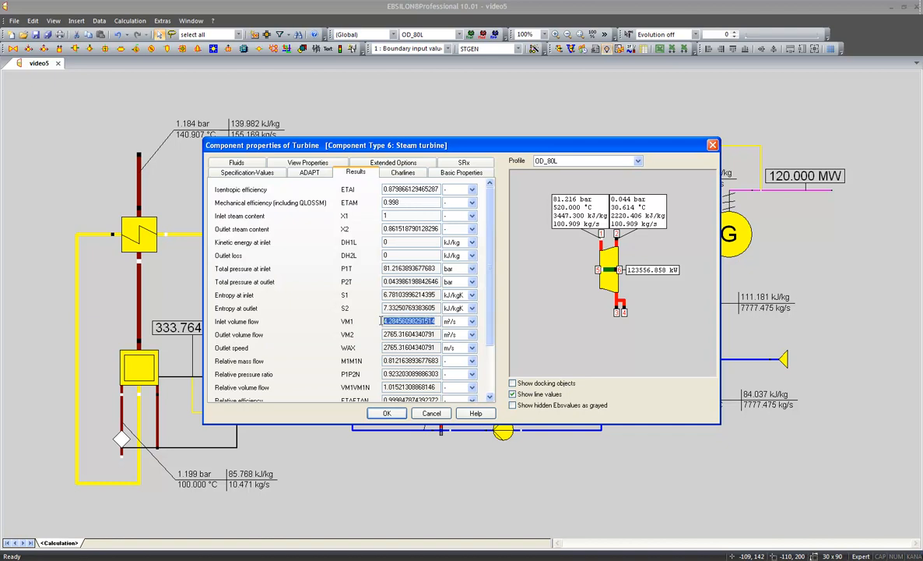
{"action": "left_click", "coordinate": [551, 163]}
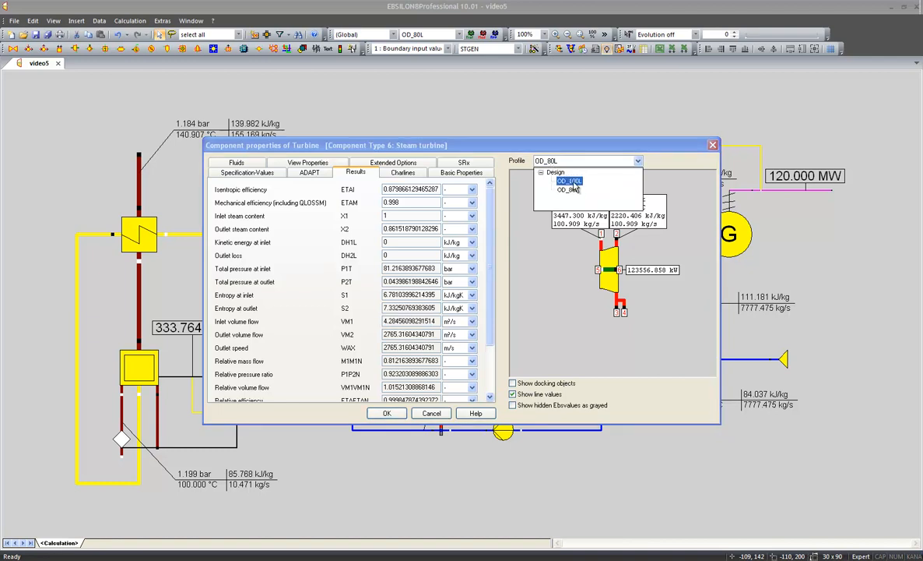
{"action": "left_click", "coordinate": [569, 181]}
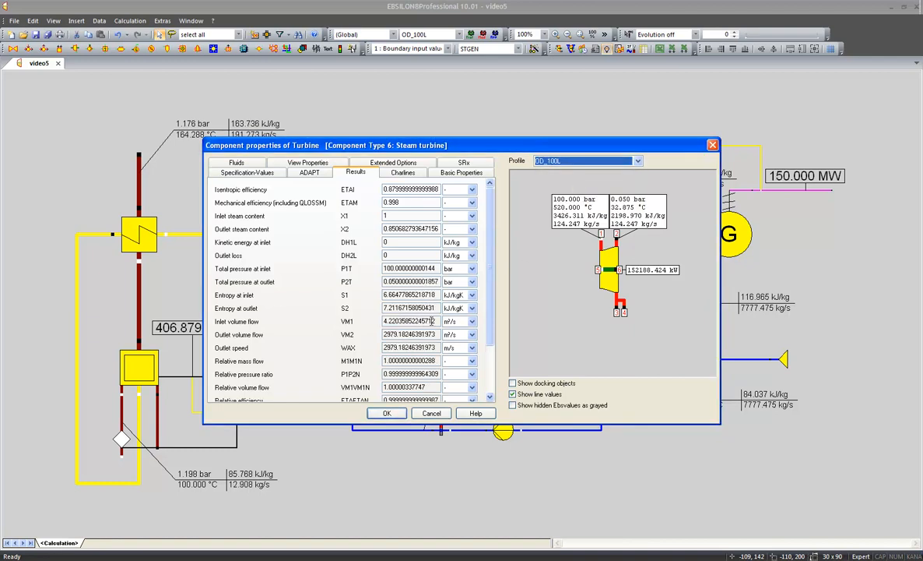
{"action": "left_click_drag", "start_coordinate": [433, 320], "coordinate": [352, 294]}
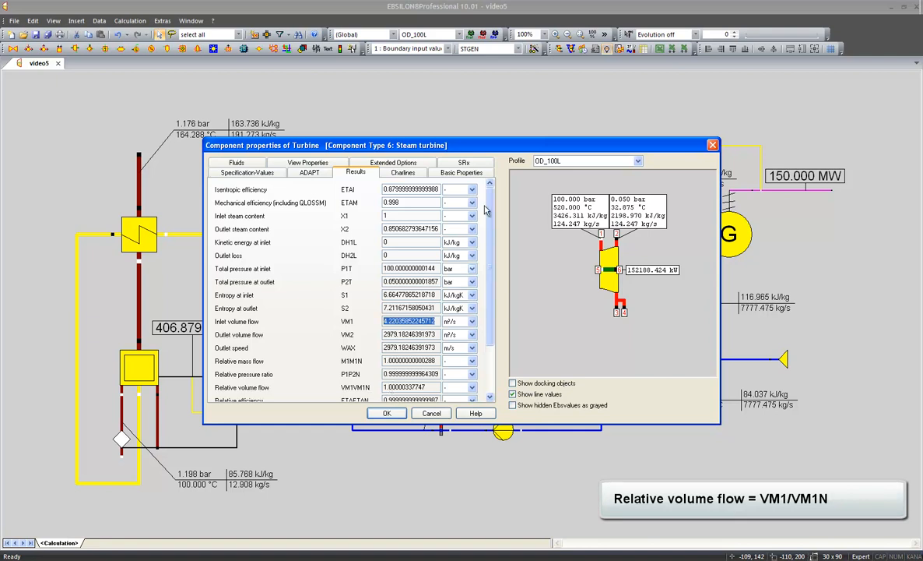
Step: Switch the turbine properties back to OD_80L and check the relative volume flow VM1VM1N
{"action": "left_click", "coordinate": [549, 160]}
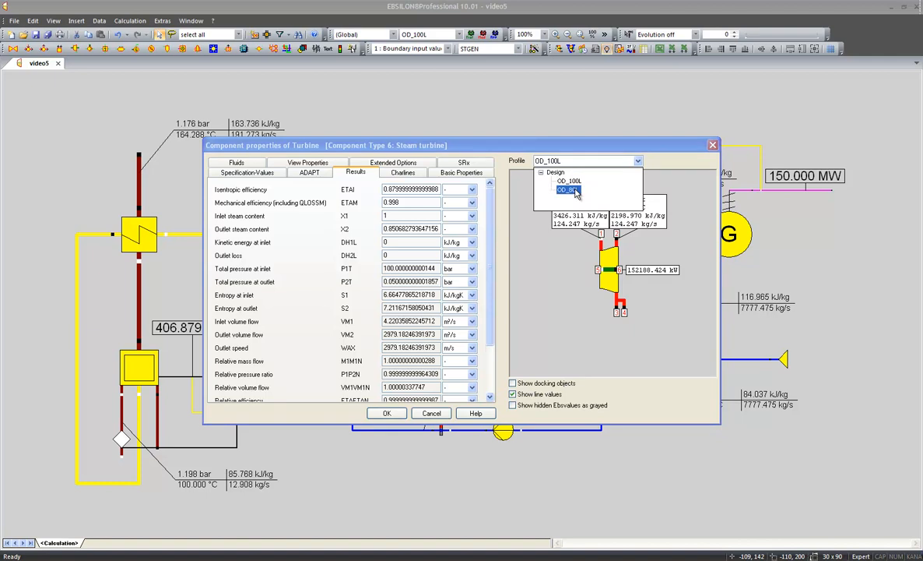
{"action": "left_click", "coordinate": [576, 191]}
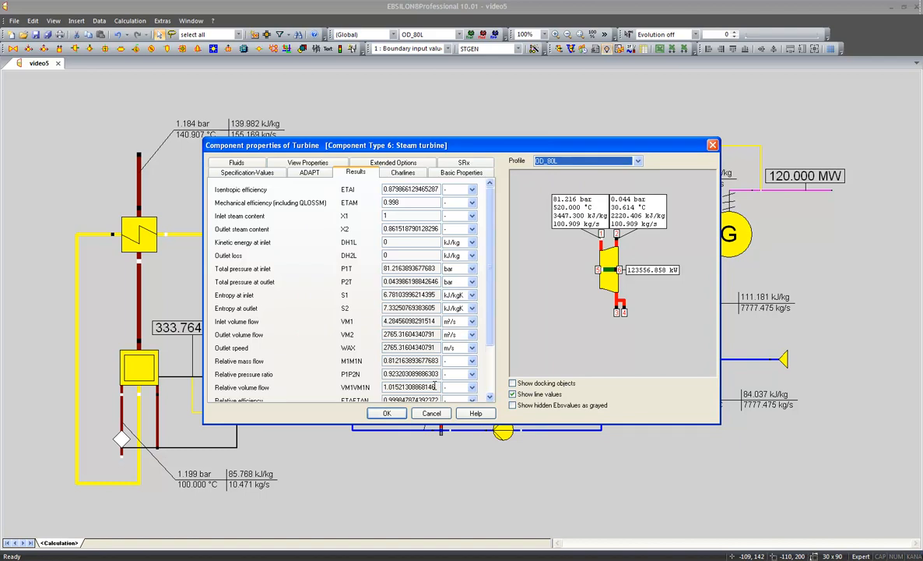
{"action": "left_click_drag", "start_coordinate": [434, 387], "coordinate": [384, 389]}
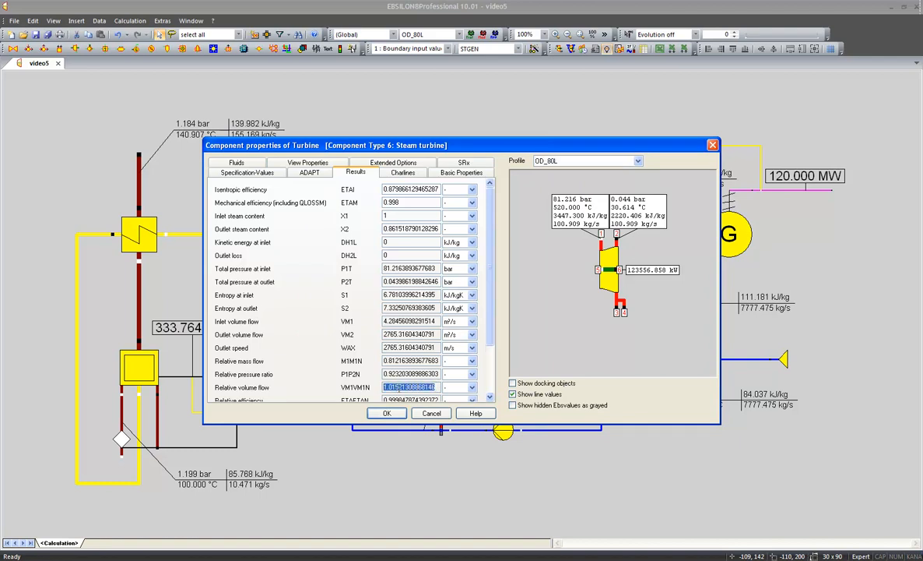
Step: Relate the CETA characteristic to the turbine's ETAI result in OD_80L and close the turbine properties
{"action": "left_click", "coordinate": [399, 172]}
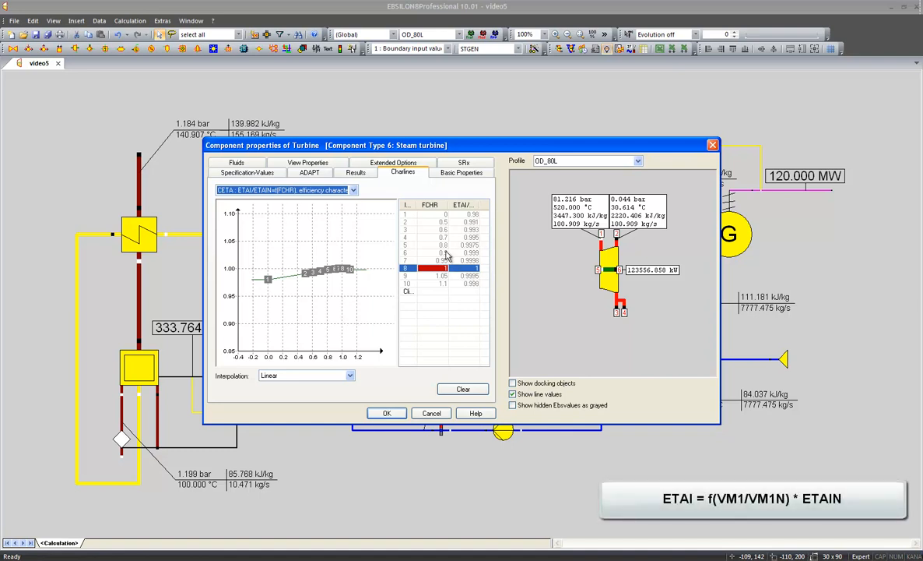
{"action": "left_click", "coordinate": [349, 173]}
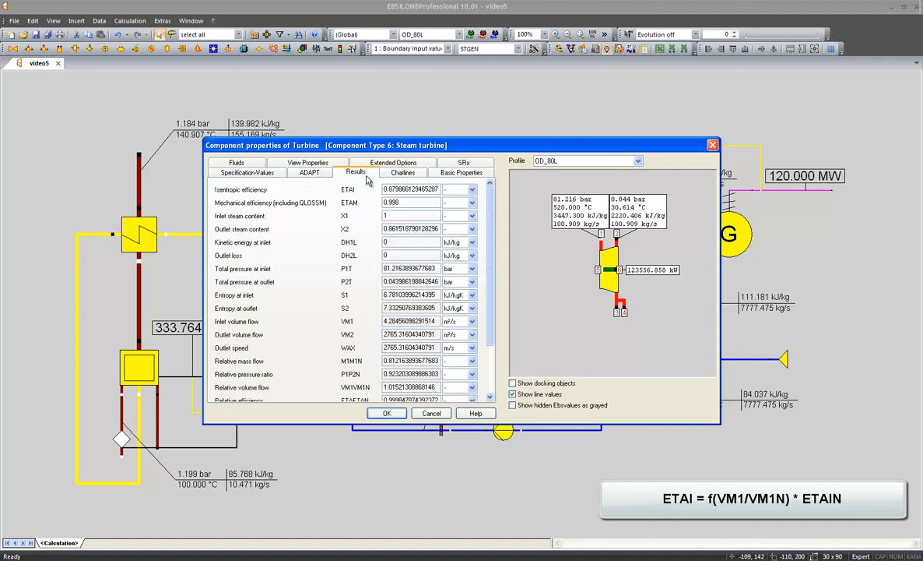
{"action": "left_click_drag", "start_coordinate": [404, 189], "coordinate": [345, 210]}
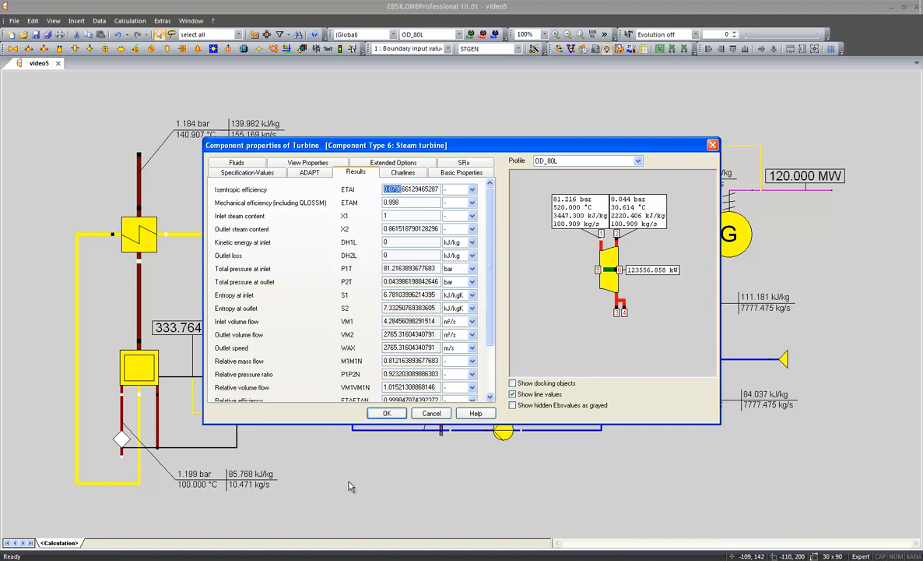
{"action": "left_click", "coordinate": [386, 414]}
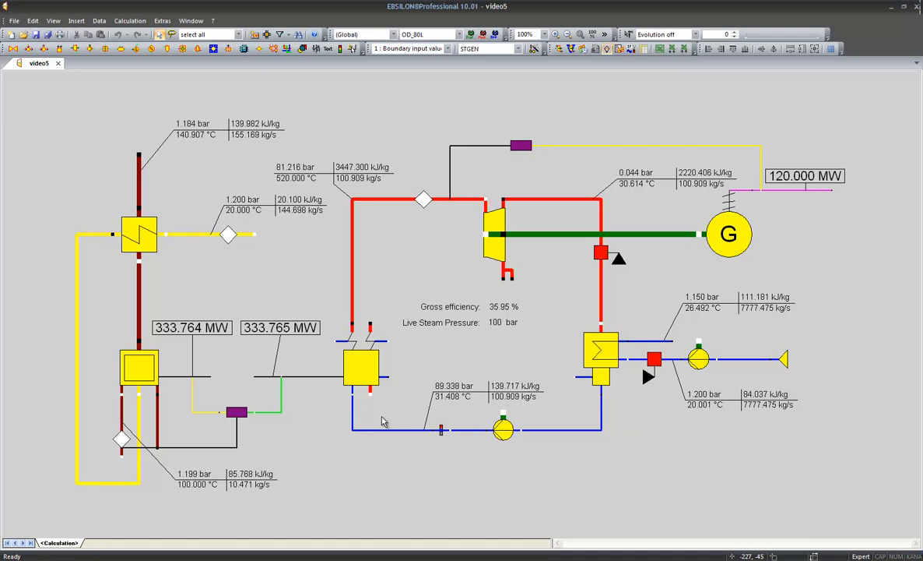
Step: Move the value component on the live steam pipe closer to the steam generator and activate the Design profile
{"action": "mouse_move", "coordinate": [362, 373]}
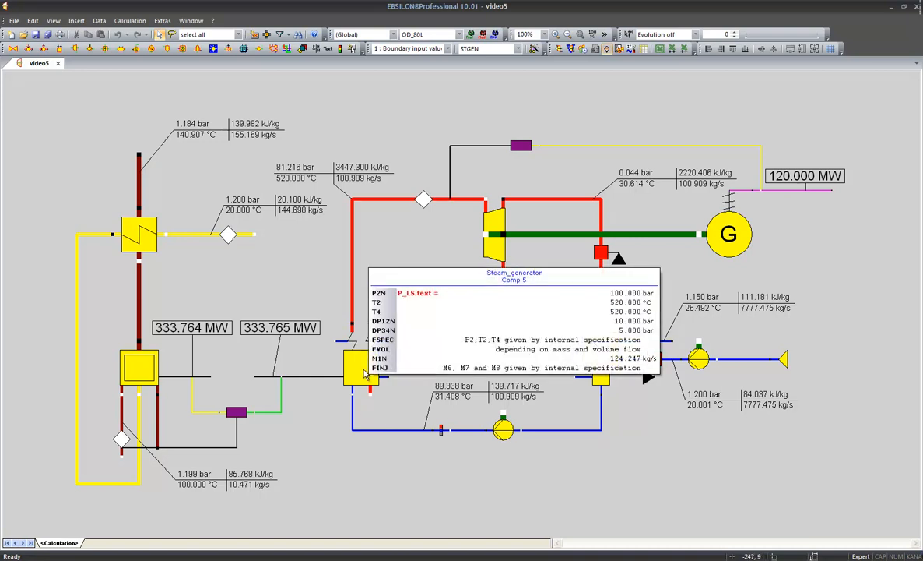
{"action": "mouse_move", "coordinate": [491, 237]}
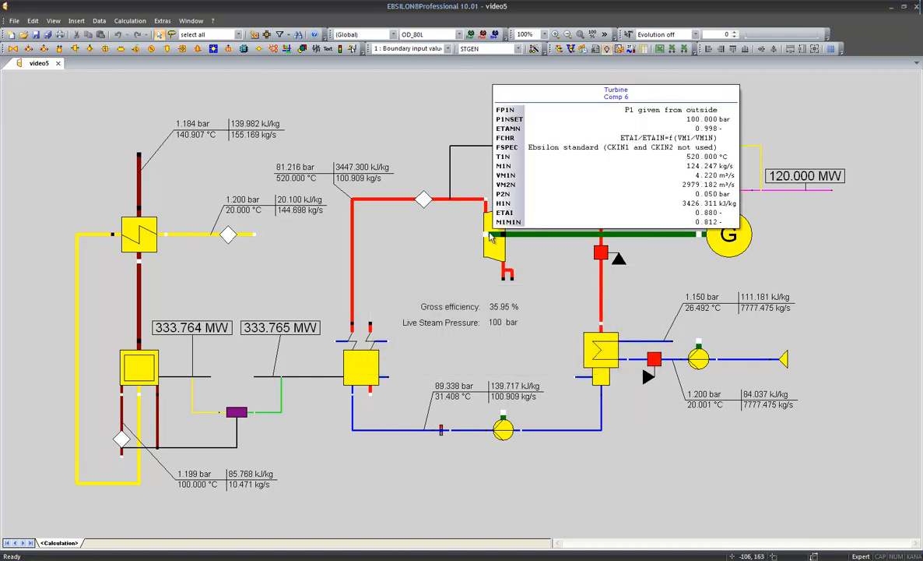
{"action": "left_click_drag", "start_coordinate": [422, 200], "coordinate": [369, 201]}
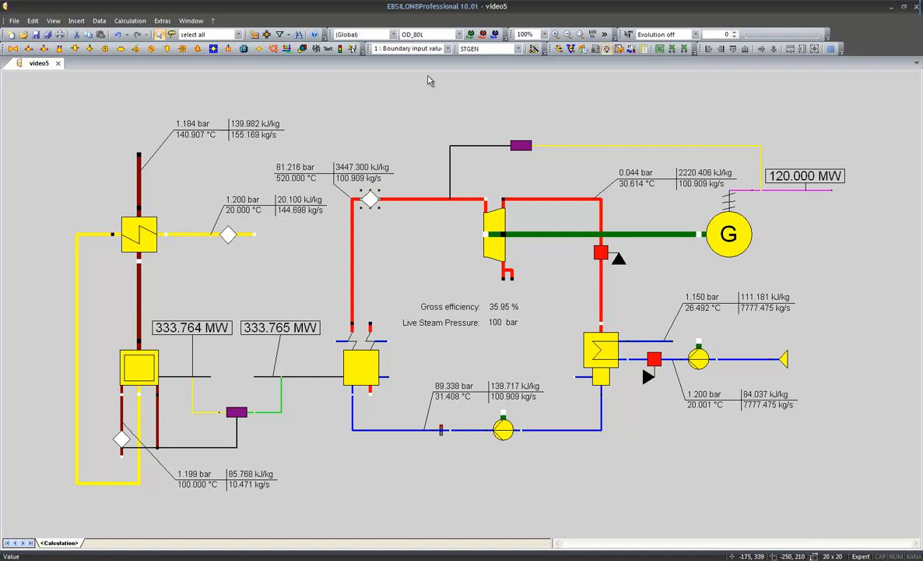
{"action": "left_click", "coordinate": [428, 34]}
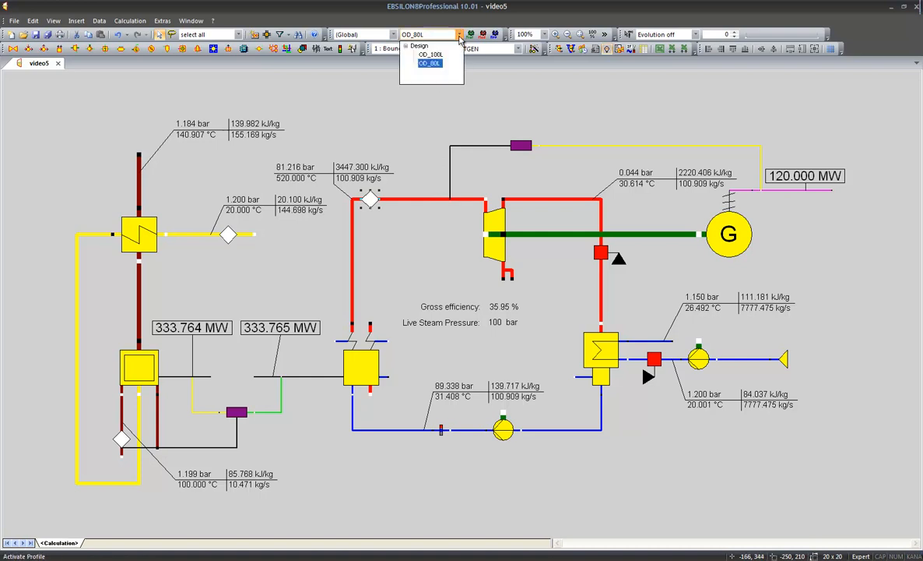
{"action": "left_click", "coordinate": [418, 46]}
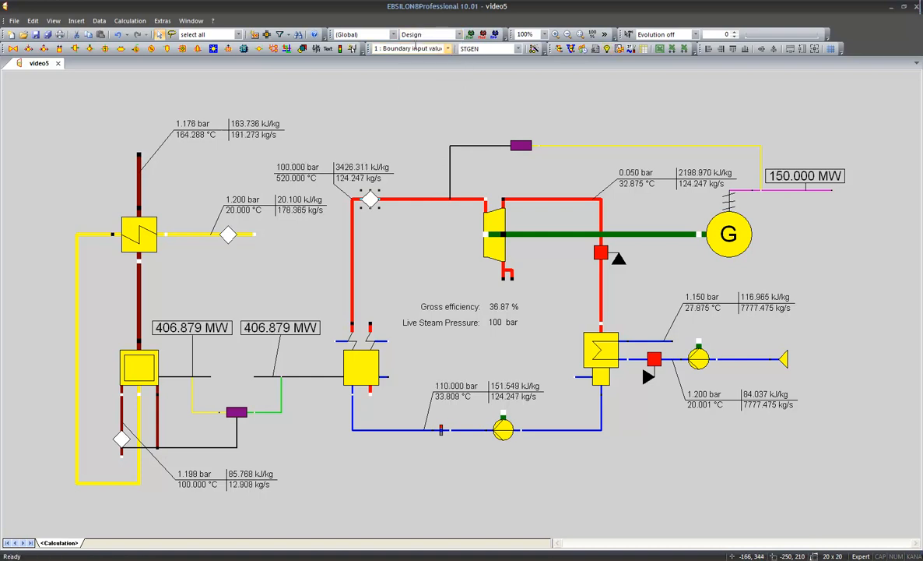
Step: Cut open the live steam pipe between the value component and the turbine and insert a Control valve (component 14) in the gap
{"action": "right_click", "coordinate": [404, 200]}
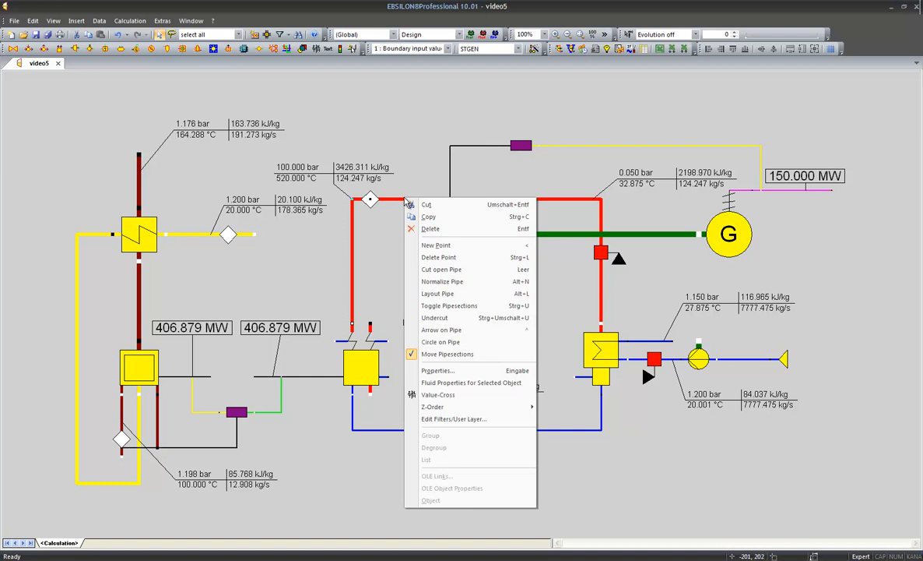
{"action": "left_click", "coordinate": [456, 278]}
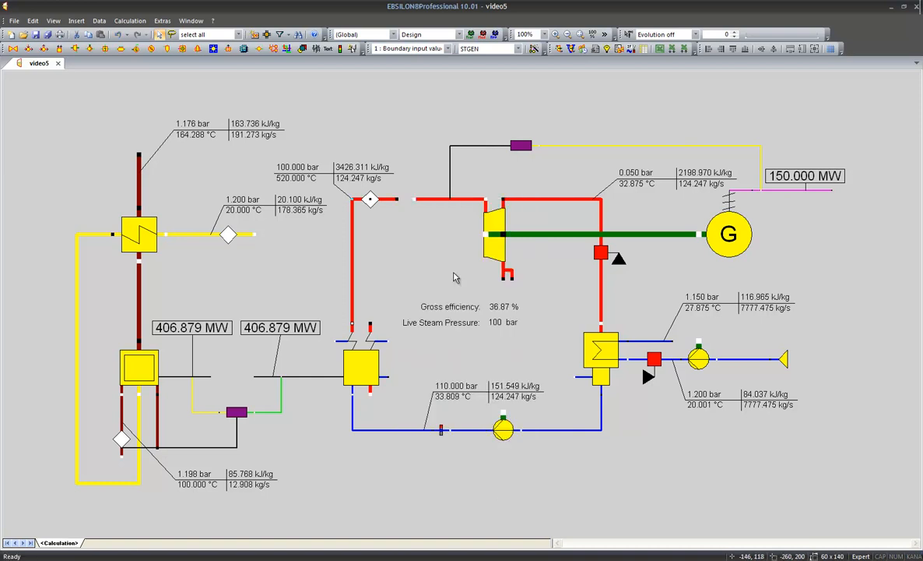
{"action": "left_click", "coordinate": [447, 49]}
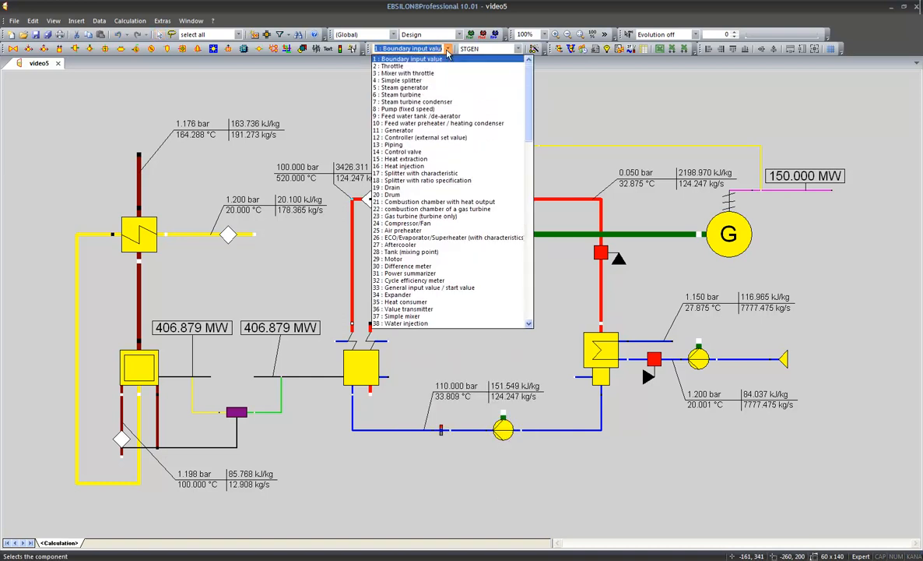
{"action": "type", "text": "Control valve"}
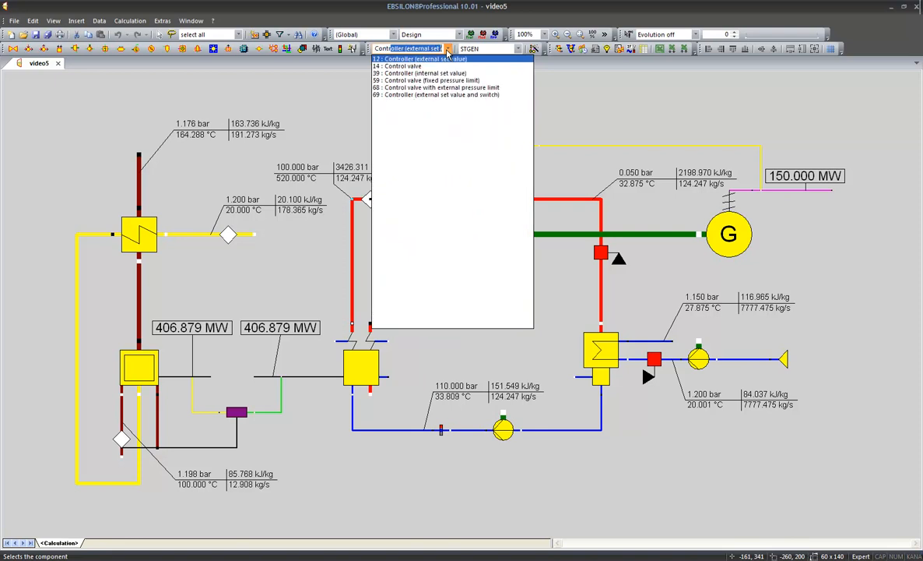
{"action": "left_click", "coordinate": [407, 66]}
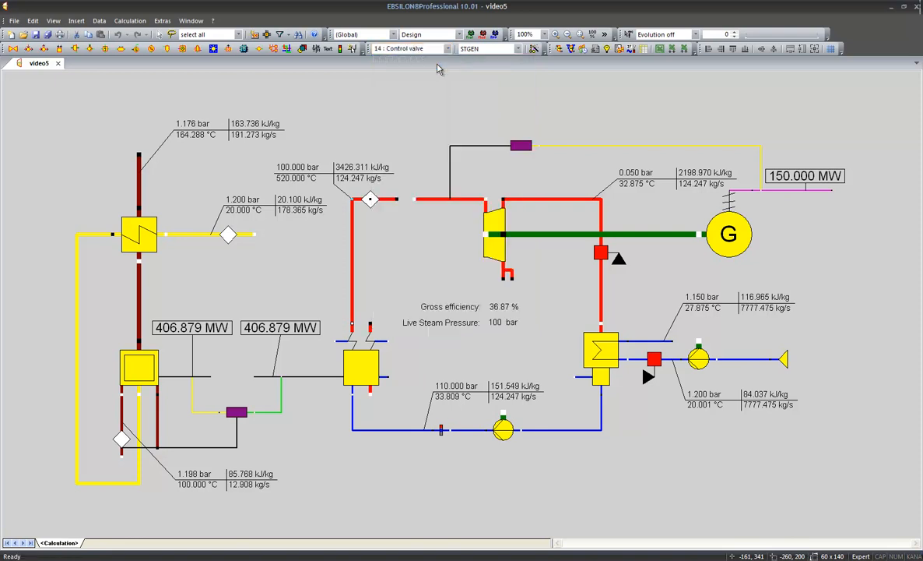
{"action": "left_click", "coordinate": [415, 162]}
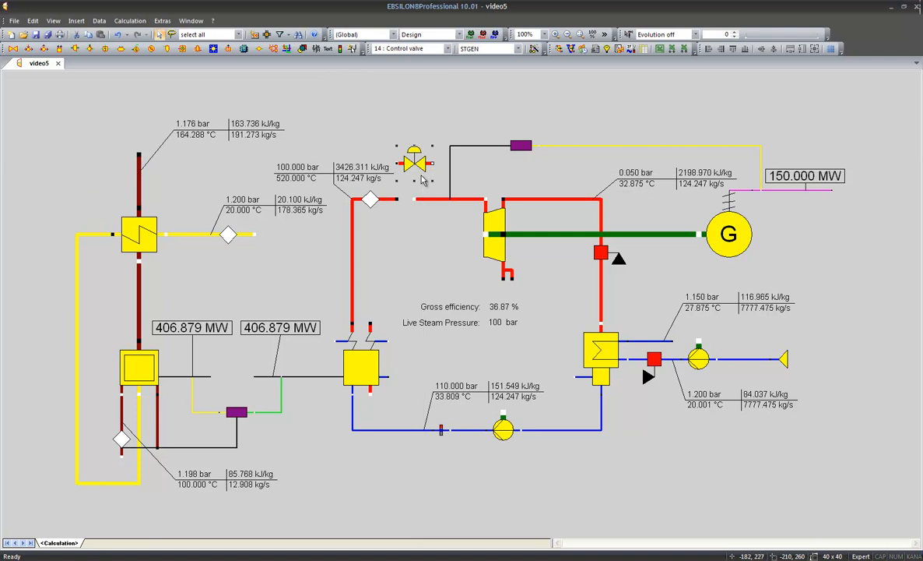
{"action": "left_click_drag", "start_coordinate": [417, 165], "coordinate": [402, 202]}
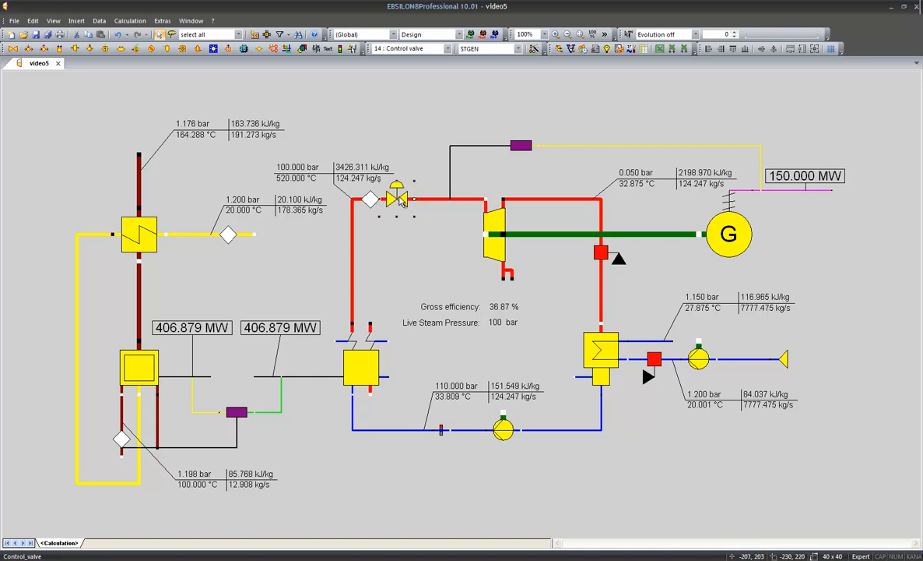
{"action": "left_click", "coordinate": [401, 216]}
{"action": "left_click", "coordinate": [401, 200]}
{"action": "mouse_move", "coordinate": [354, 209]}
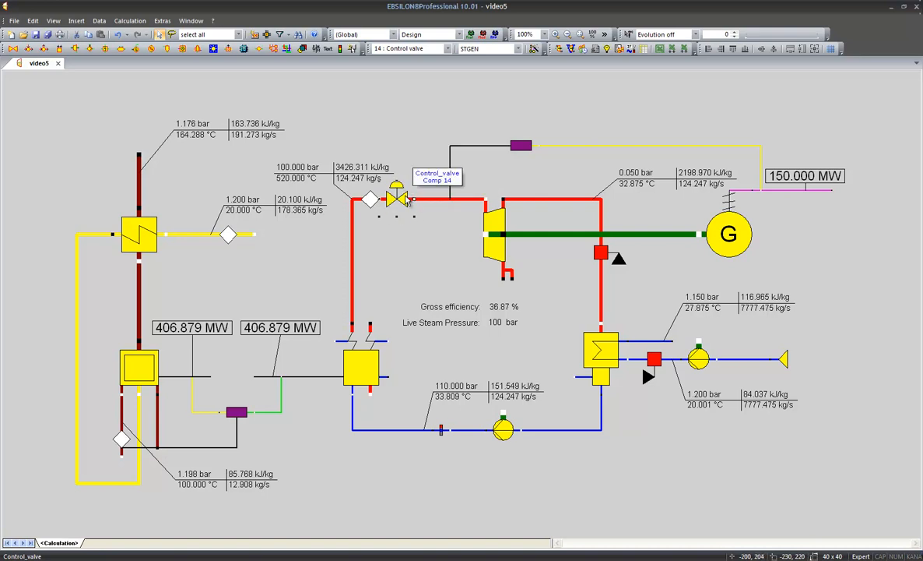
Step: Set the turbine's inlet pressure handling FP1N to P1 calculated from P1NSET (by Stodola equation) and its nominal inlet pressure P1NSET to 95 bar
{"action": "double_click", "coordinate": [489, 227]}
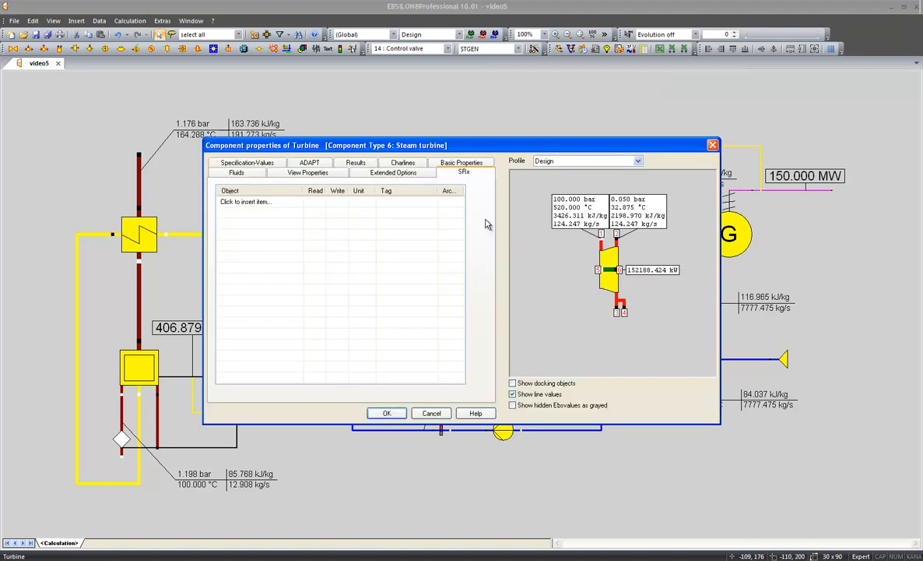
{"action": "left_click", "coordinate": [246, 163]}
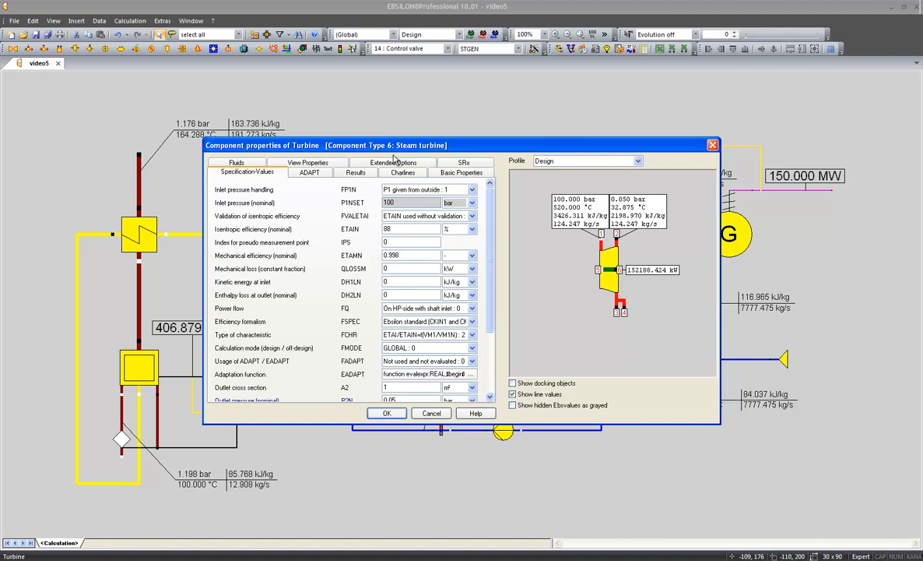
{"action": "left_click_drag", "start_coordinate": [369, 145], "coordinate": [577, 232]}
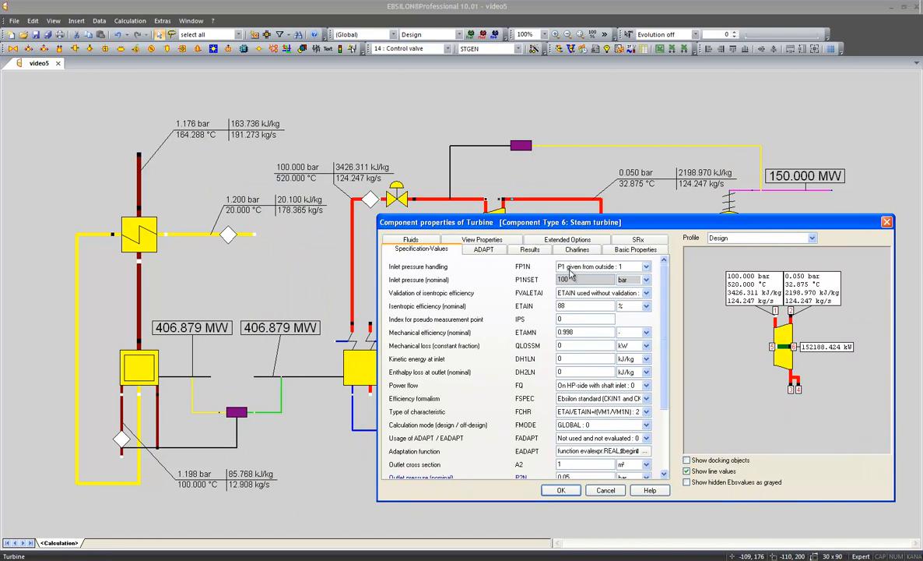
{"action": "left_click", "coordinate": [572, 267]}
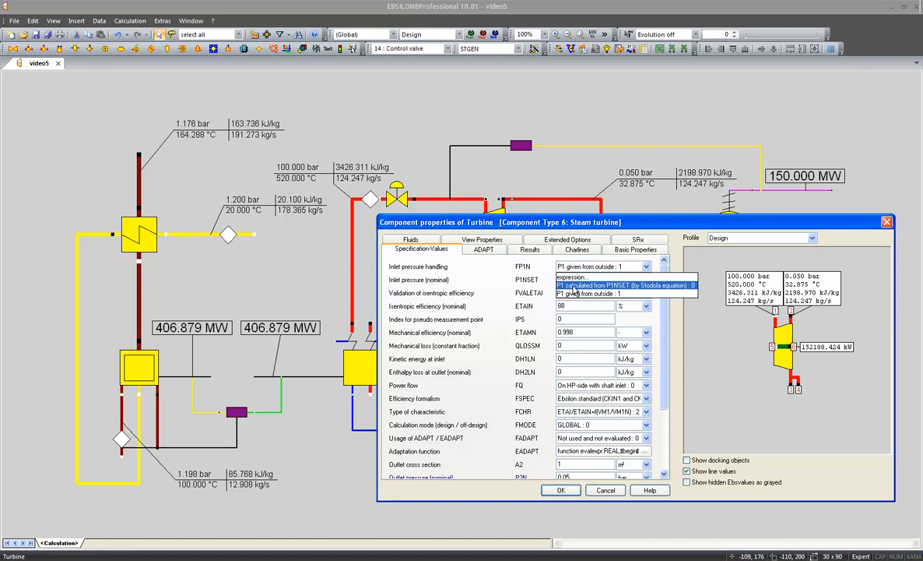
{"action": "left_click", "coordinate": [574, 286]}
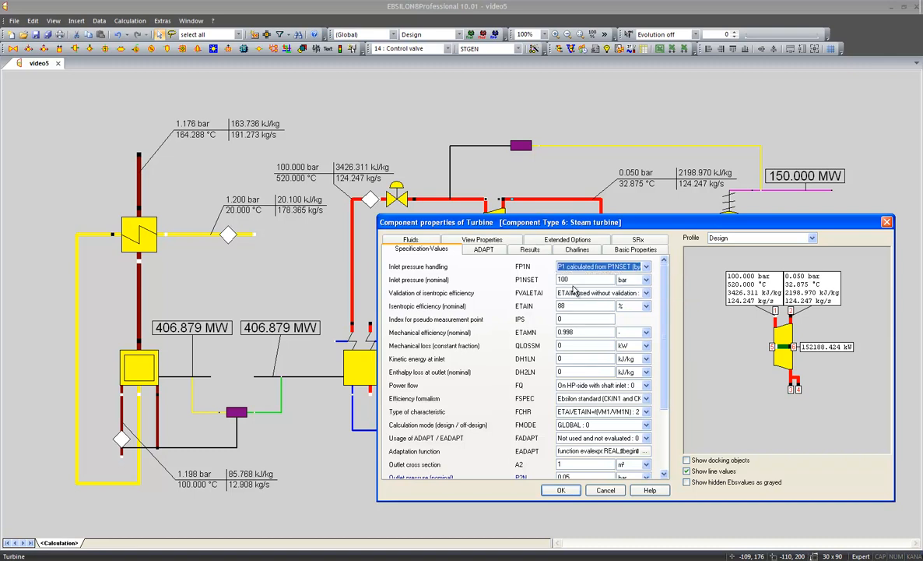
{"action": "double_click", "coordinate": [575, 278]}
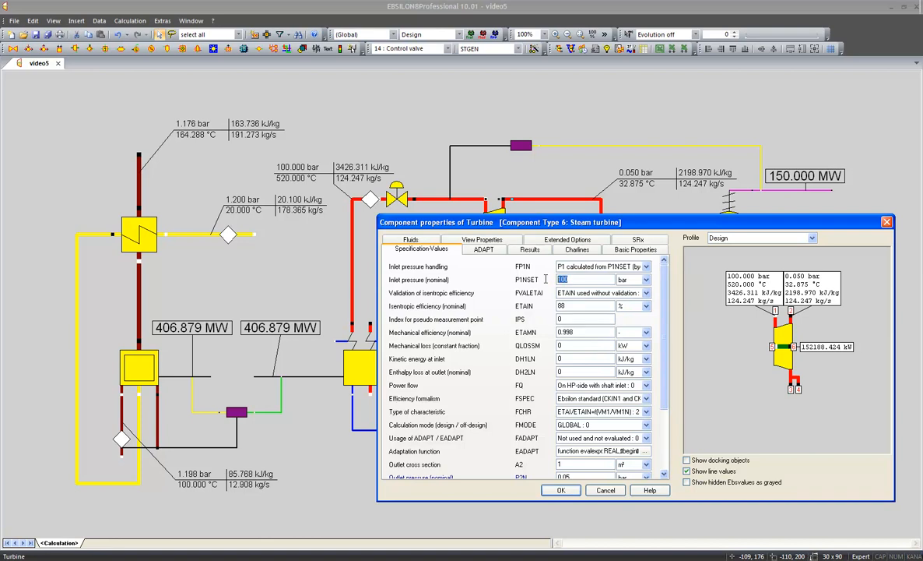
{"action": "type", "text": "95"}
{"action": "left_click", "coordinate": [568, 490]}
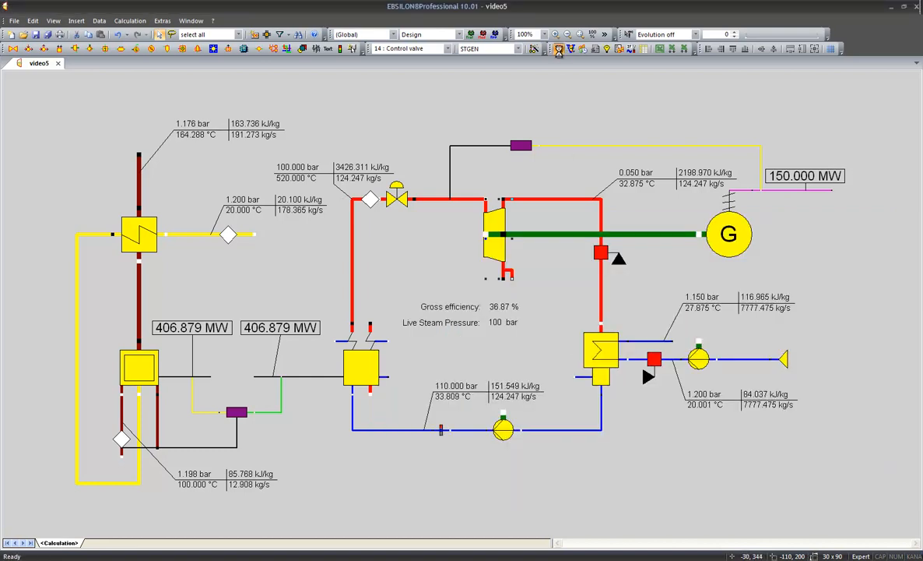
Step: Try to calculate the Design profile and review the affected pipe in the error analysis
{"action": "left_click", "coordinate": [559, 49]}
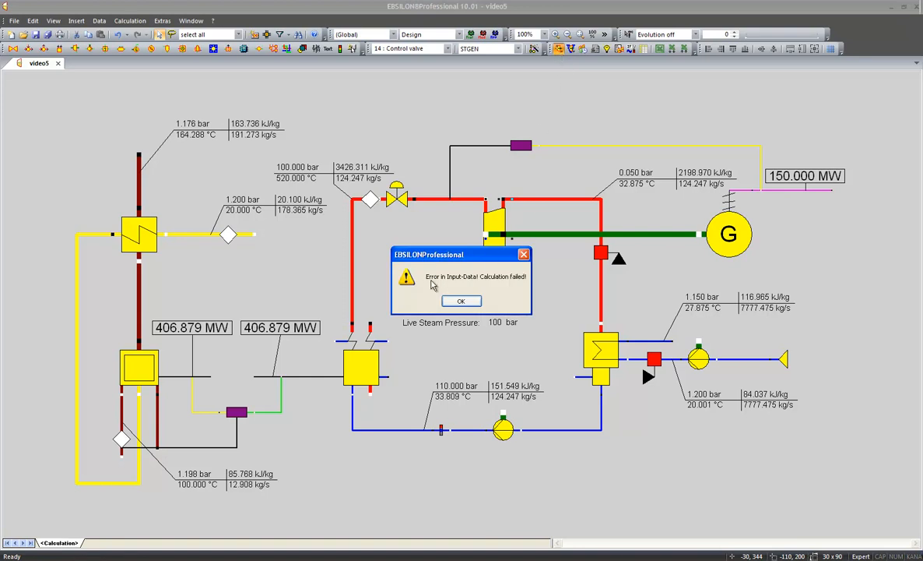
{"action": "left_click", "coordinate": [476, 303]}
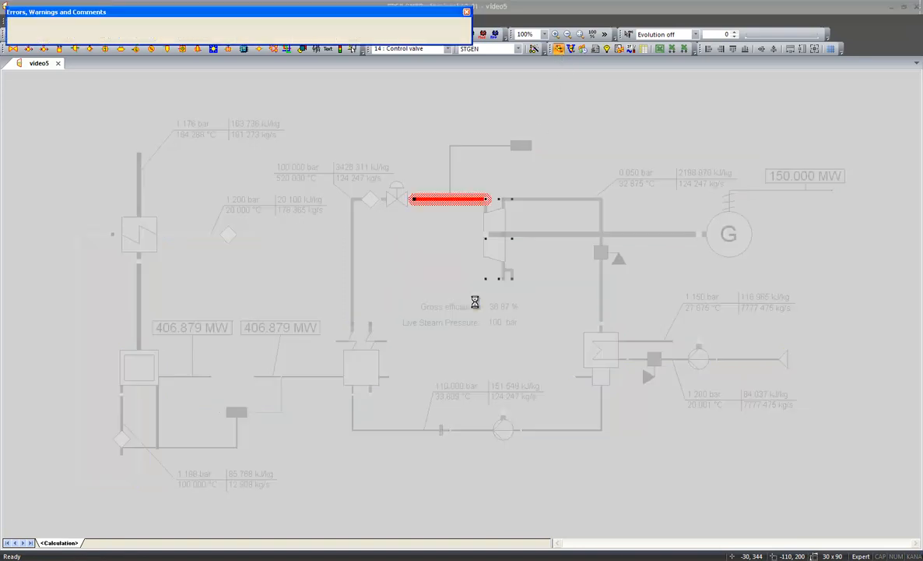
{"action": "left_click_drag", "start_coordinate": [202, 14], "coordinate": [343, 110]}
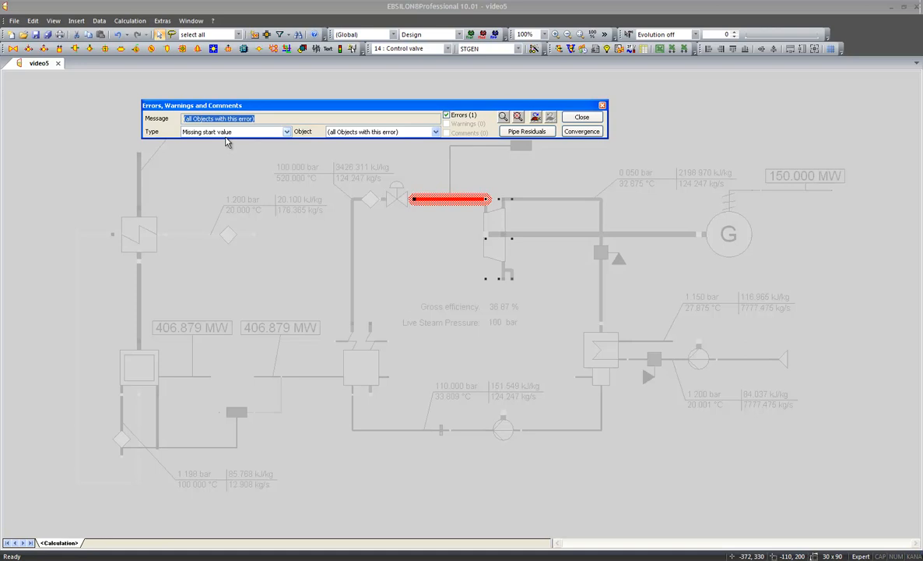
{"action": "left_click", "coordinate": [568, 118]}
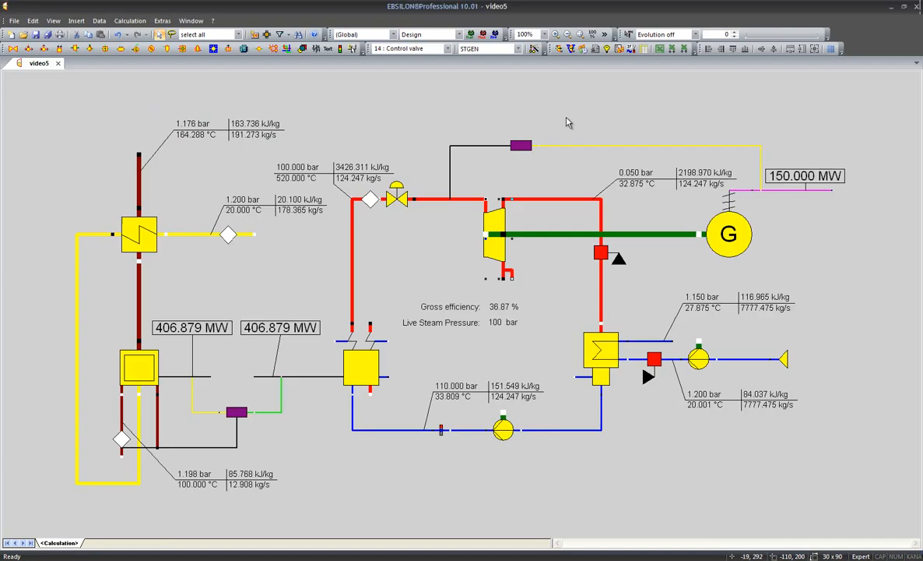
Step: Check the turbine power controller's start value source and move the live steam value component to the pipe between the control valve and the turbine
{"action": "double_click", "coordinate": [521, 145]}
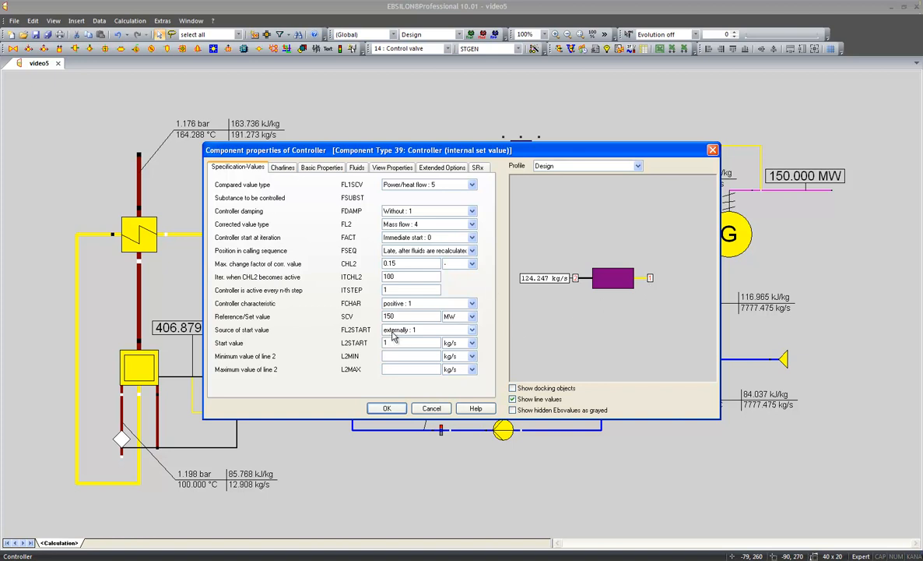
{"action": "left_click", "coordinate": [386, 408]}
{"action": "mouse_move", "coordinate": [374, 201]}
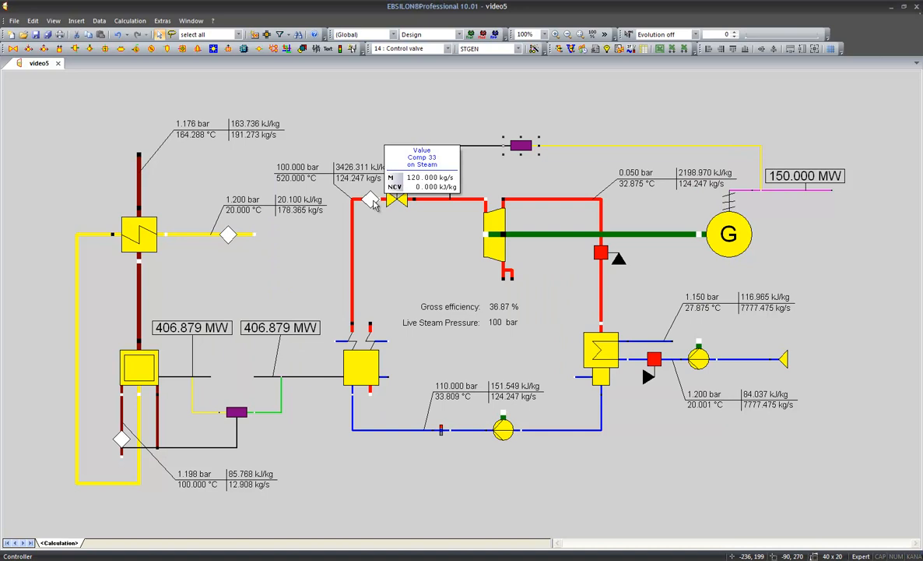
{"action": "left_click_drag", "start_coordinate": [373, 201], "coordinate": [436, 201]}
{"action": "left_click", "coordinate": [438, 221]}
{"action": "mouse_move", "coordinate": [450, 197]}
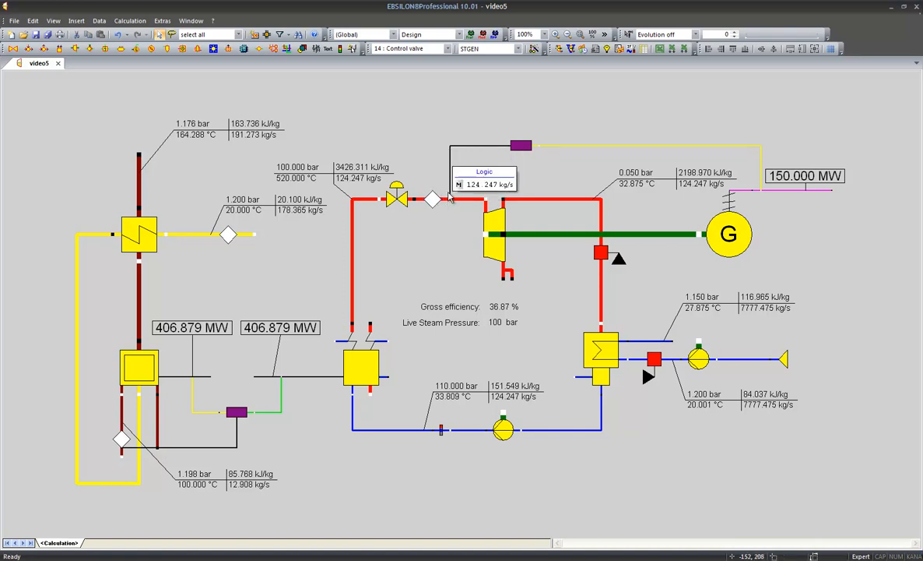
Step: Calculate the Design profile and take over the nominal values
{"action": "left_click", "coordinate": [557, 53]}
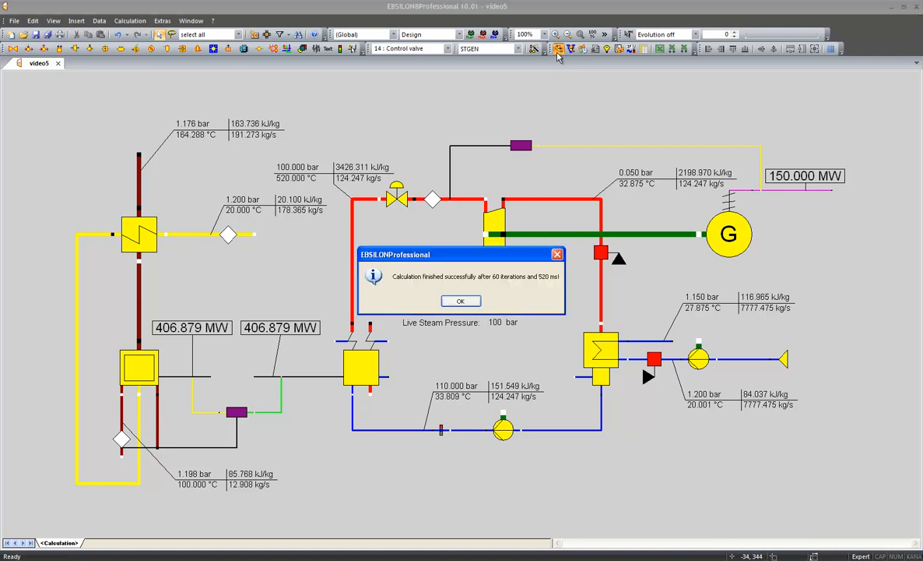
{"action": "left_click", "coordinate": [461, 301]}
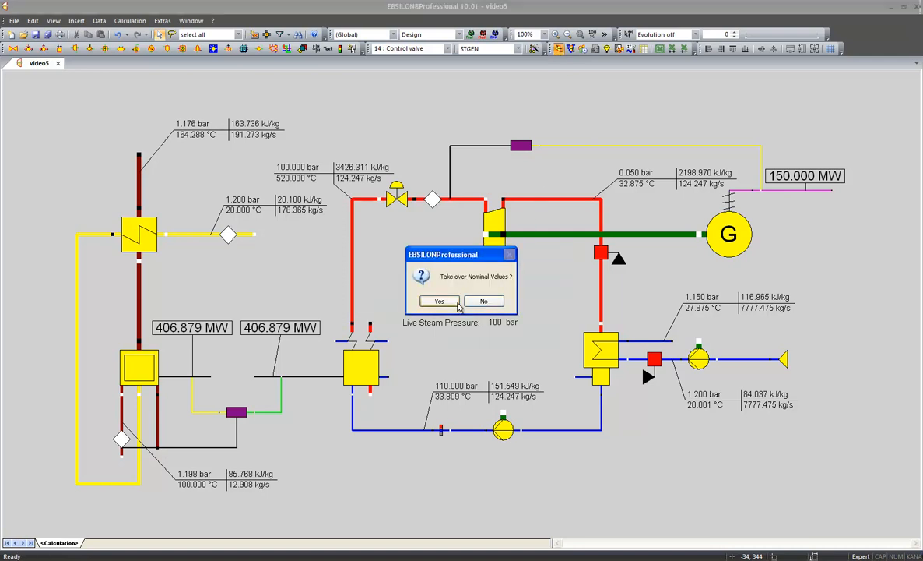
{"action": "left_click", "coordinate": [413, 282]}
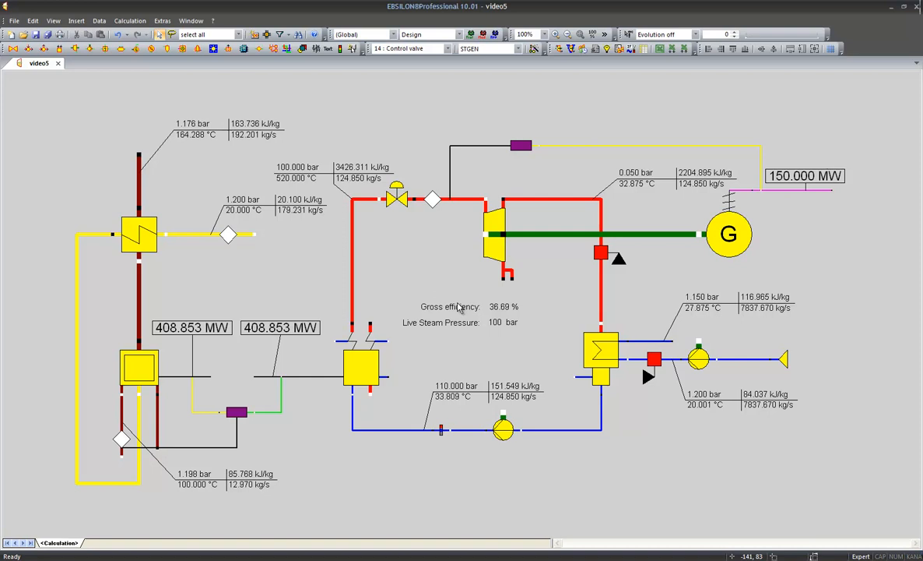
Step: Activate the OD_100L profile and calculate it
{"action": "left_click", "coordinate": [436, 34]}
{"action": "left_click", "coordinate": [439, 55]}
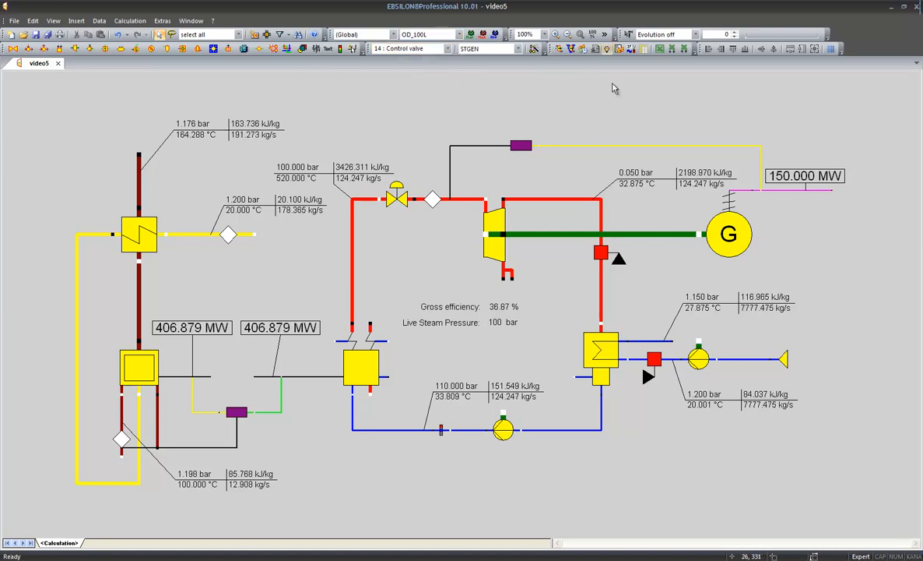
{"action": "left_click", "coordinate": [559, 49]}
{"action": "key", "text": "Return"}
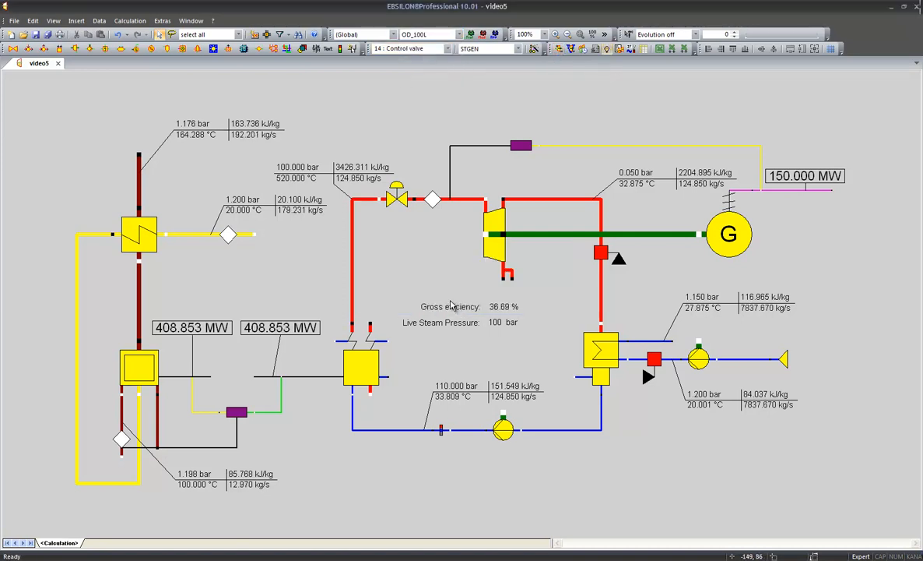
Step: Switch between the Design and OD_100L profiles to compare their cycle results
{"action": "left_click", "coordinate": [453, 41]}
{"action": "left_click", "coordinate": [422, 46]}
{"action": "left_click", "coordinate": [444, 40]}
{"action": "left_click", "coordinate": [430, 55]}
{"action": "left_click", "coordinate": [443, 40]}
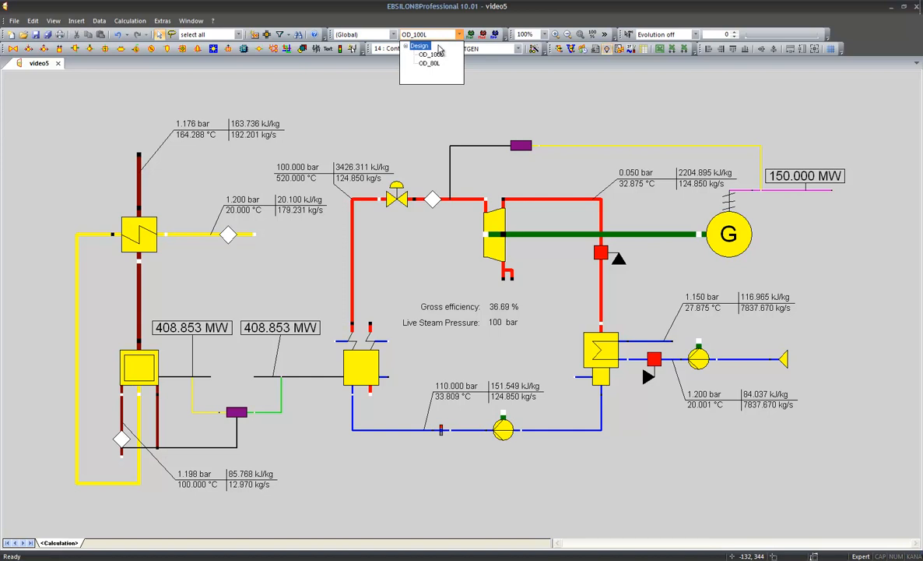
{"action": "left_click", "coordinate": [421, 45]}
Step: Activate the OD_80L profile and calculate it
{"action": "left_click", "coordinate": [447, 34]}
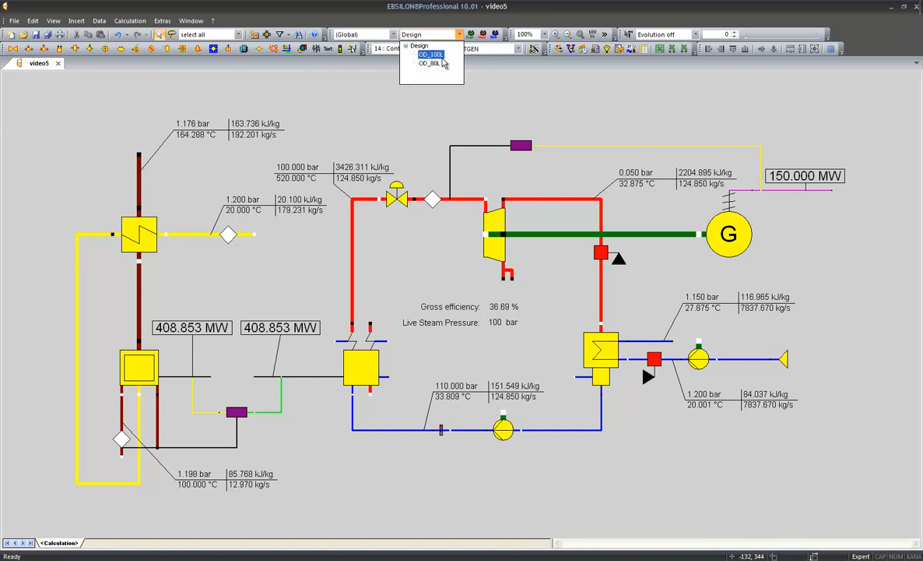
{"action": "left_click", "coordinate": [430, 63]}
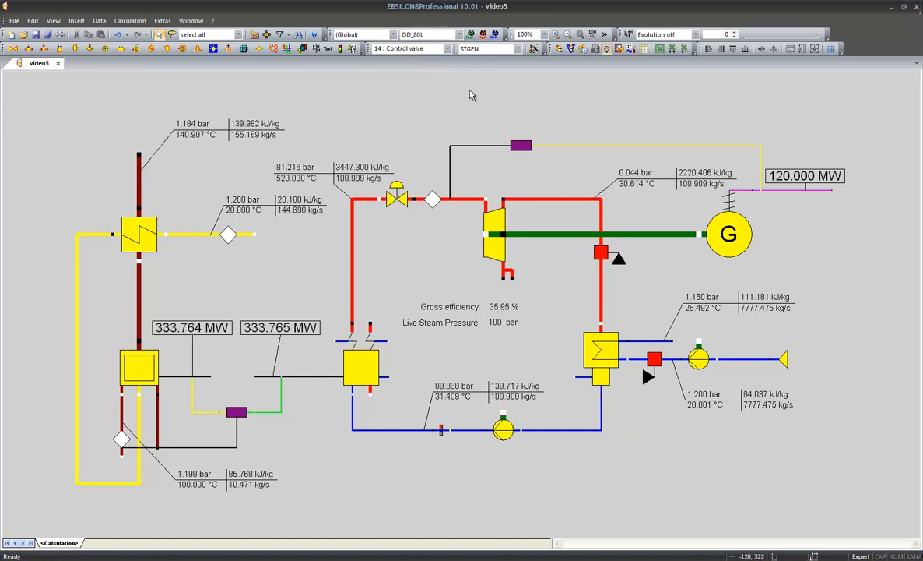
{"action": "left_click", "coordinate": [559, 49]}
{"action": "key", "text": "Return"}
Step: Compare the turbine's inlet pressure between the OD_80L and OD_100L profiles in its component properties
{"action": "mouse_move", "coordinate": [464, 207]}
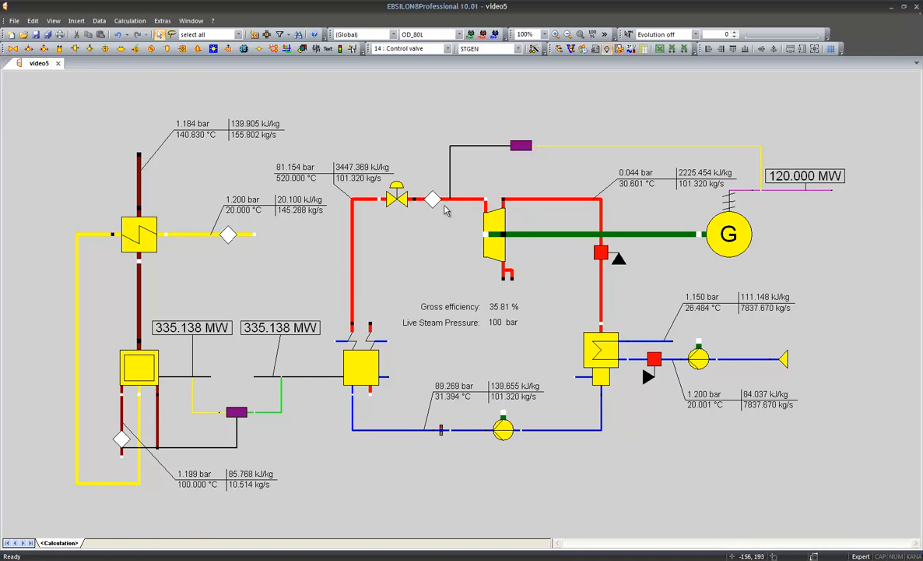
{"action": "double_click", "coordinate": [493, 223]}
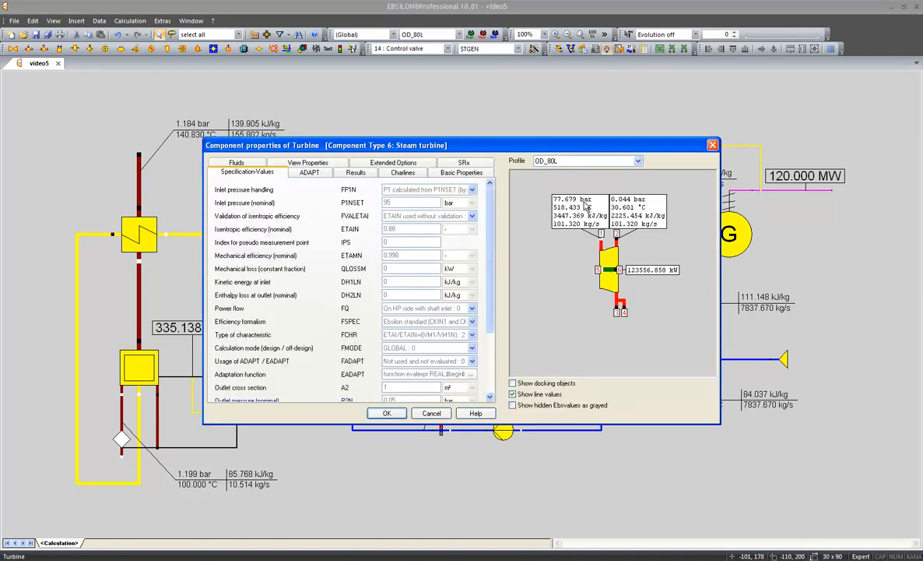
{"action": "left_click", "coordinate": [573, 161]}
{"action": "left_click", "coordinate": [535, 179]}
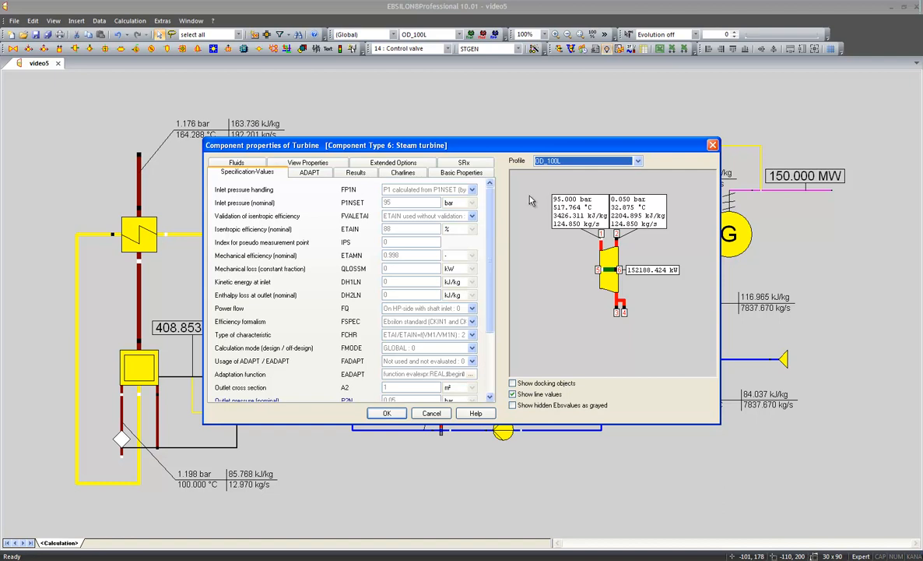
Step: Set the turbine's OD_100L inlet pressure handling to P1 calculated from P1NSET (by Stodola equation) and read the Stodola formula in its help
{"action": "left_click", "coordinate": [471, 190]}
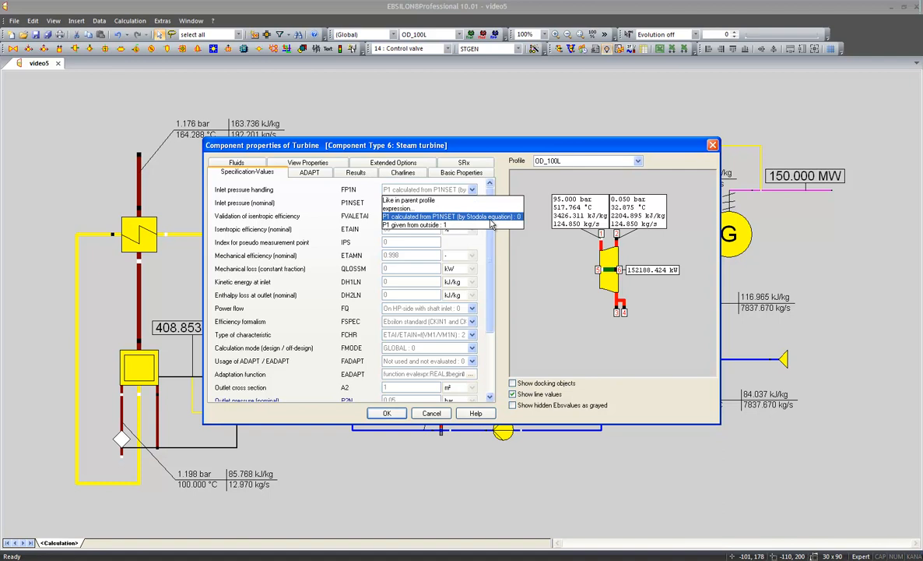
{"action": "left_click", "coordinate": [491, 223]}
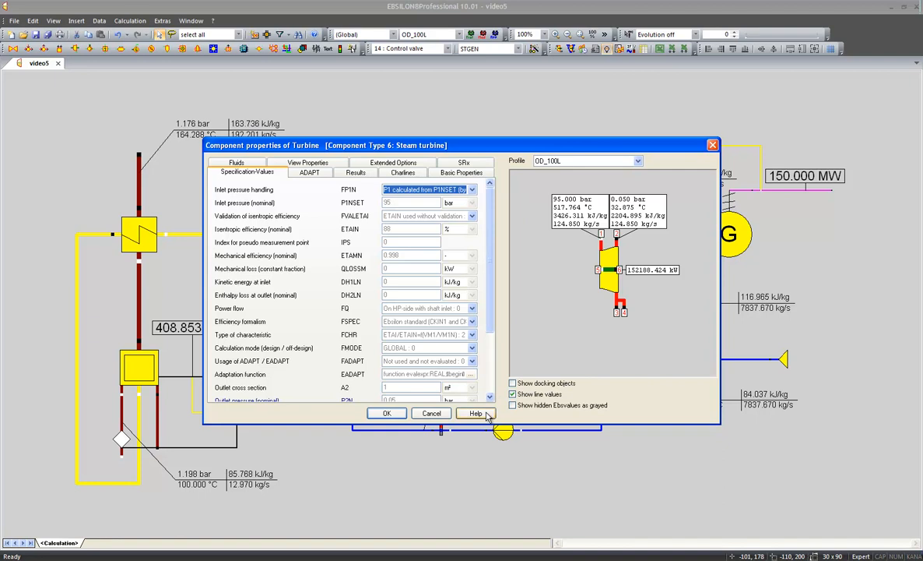
{"action": "left_click", "coordinate": [476, 412]}
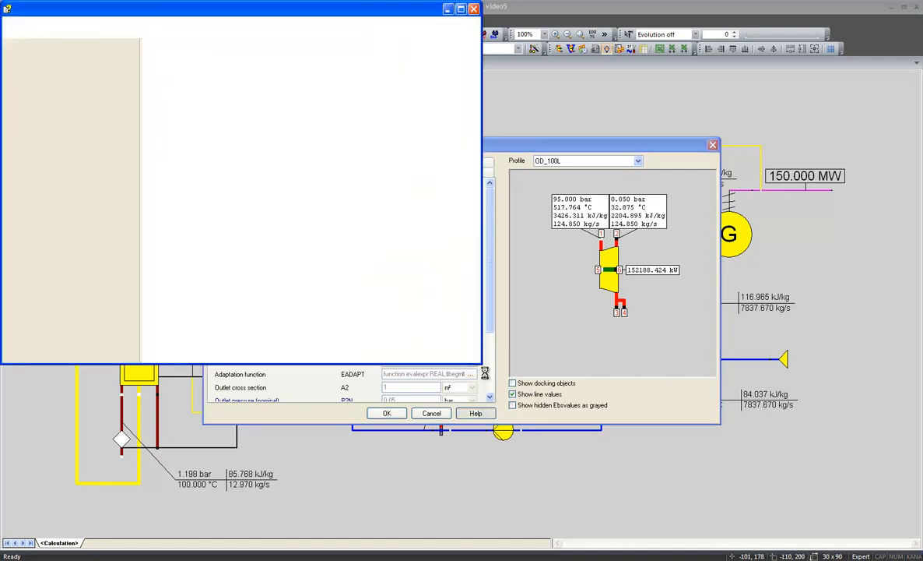
{"action": "double_click", "coordinate": [427, 10]}
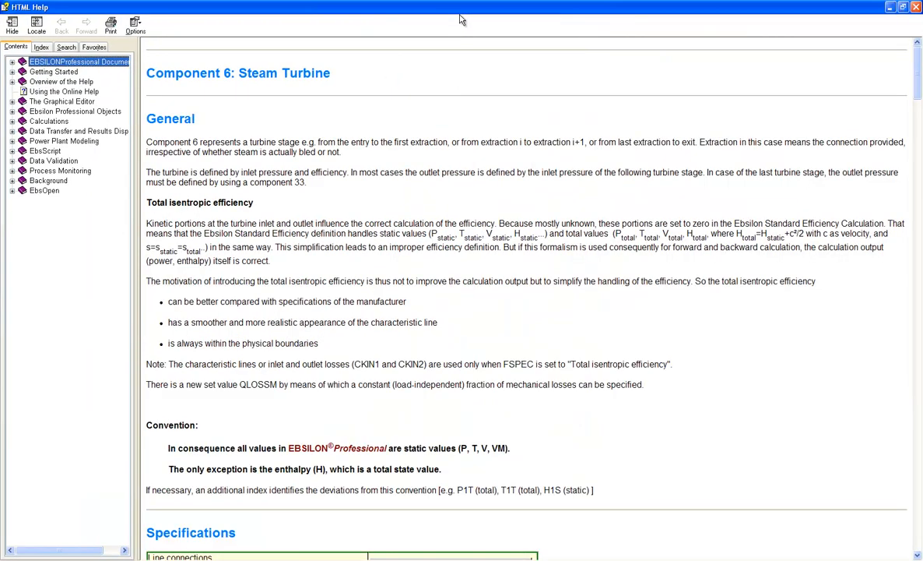
{"action": "left_click_drag", "start_coordinate": [916, 88], "coordinate": [919, 517]}
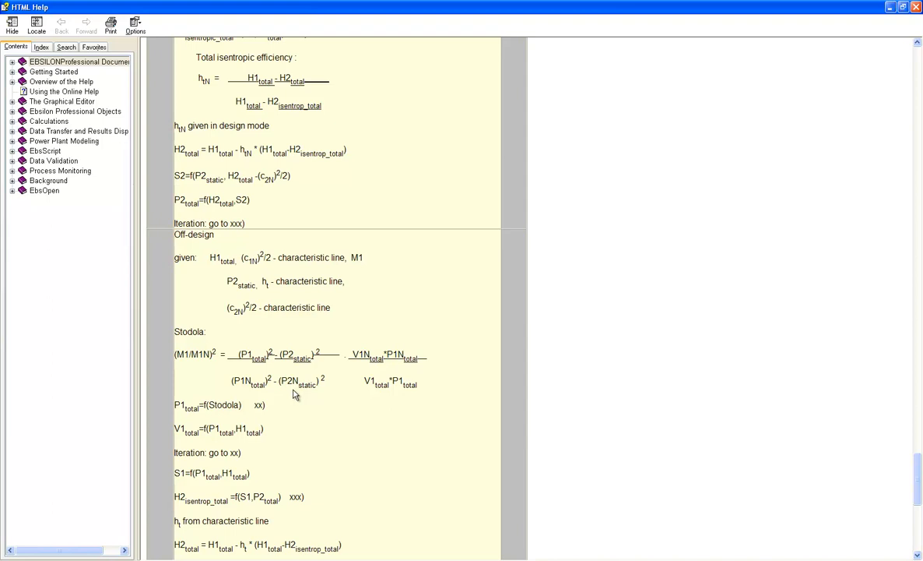
{"action": "left_click", "coordinate": [916, 8]}
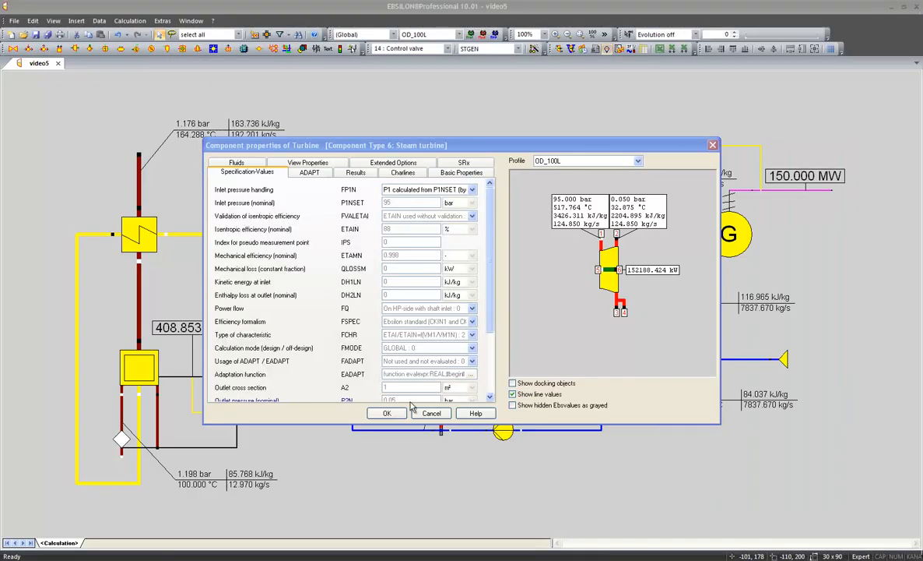
{"action": "left_click", "coordinate": [401, 416]}
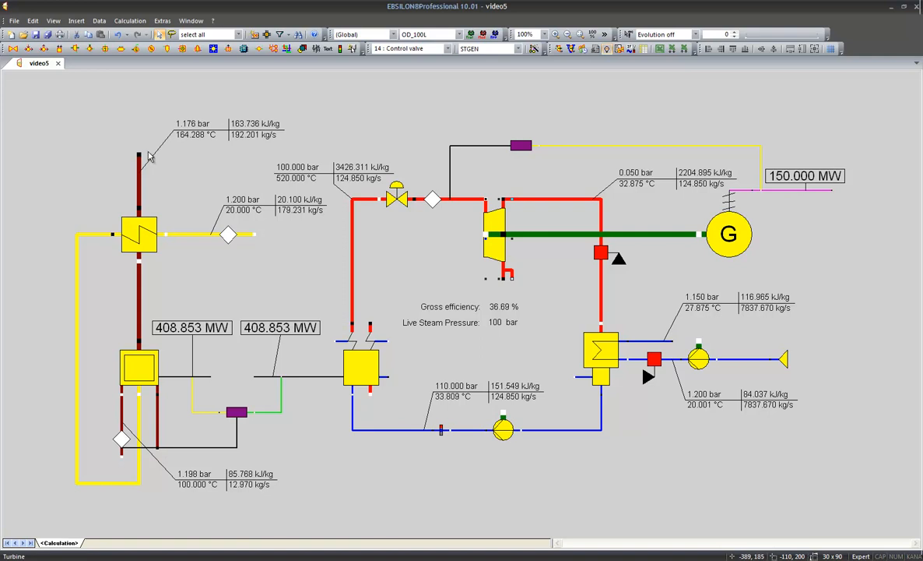
Step: Place a throttle component in the empty area above the live steam control valve and open its properties
{"action": "left_click", "coordinate": [13, 48]}
{"action": "left_click", "coordinate": [31, 61]}
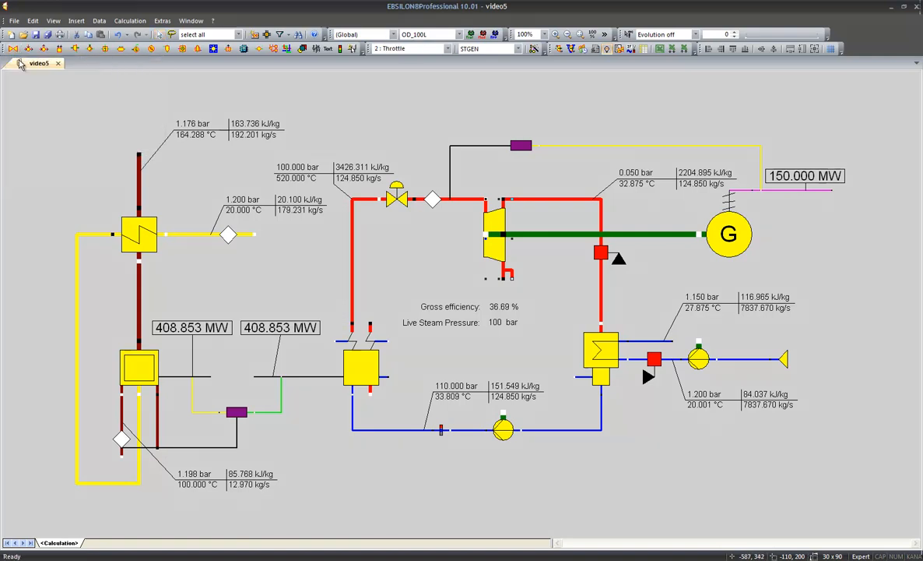
{"action": "left_click", "coordinate": [396, 101]}
{"action": "double_click", "coordinate": [401, 104]}
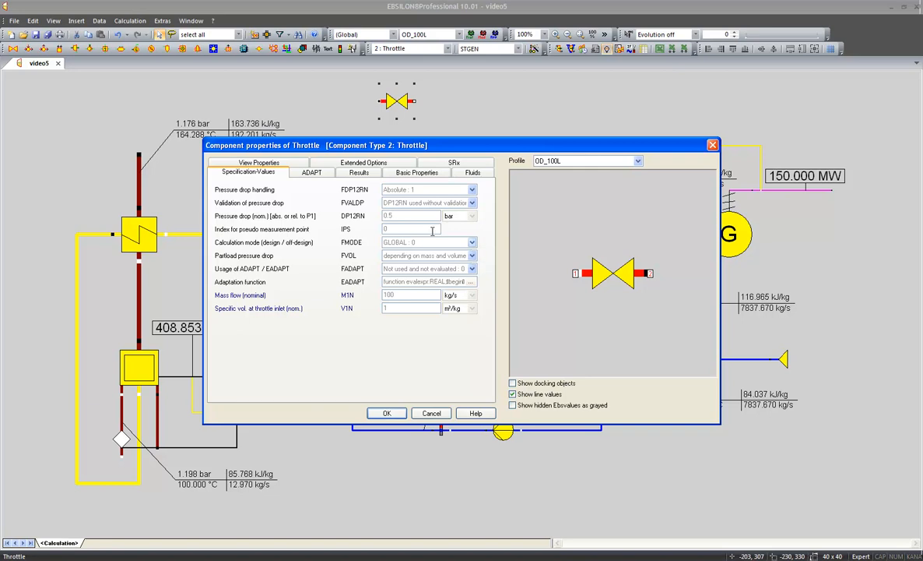
Step: Switch to the Design profile and examine the throttle's nominal pressure drop and part-load pressure drop options
{"action": "left_click", "coordinate": [585, 160]}
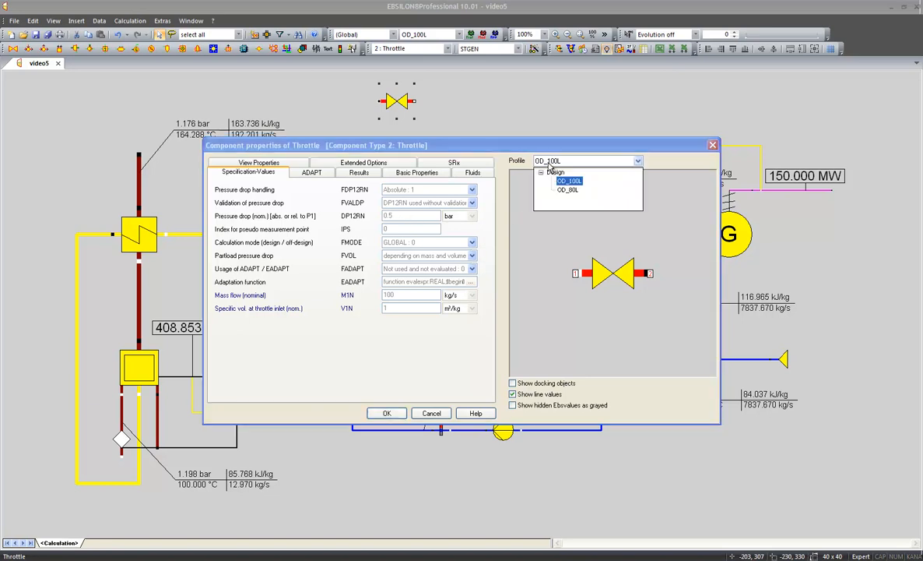
{"action": "left_click", "coordinate": [549, 173]}
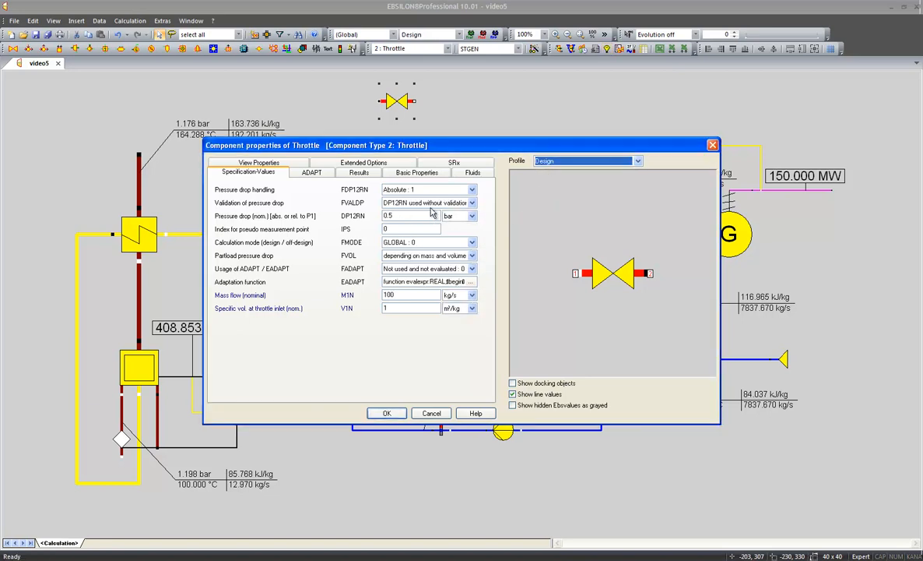
{"action": "left_click", "coordinate": [414, 215]}
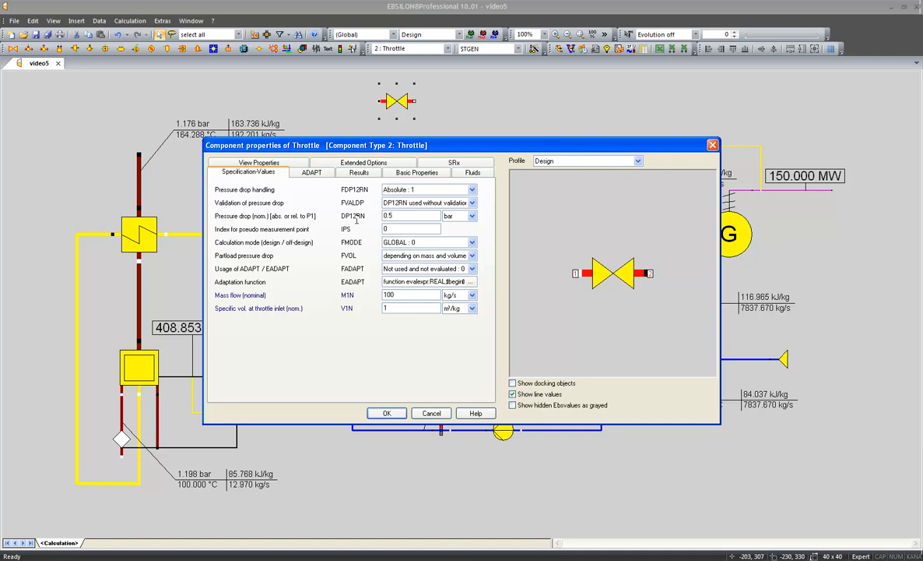
{"action": "left_click", "coordinate": [439, 256]}
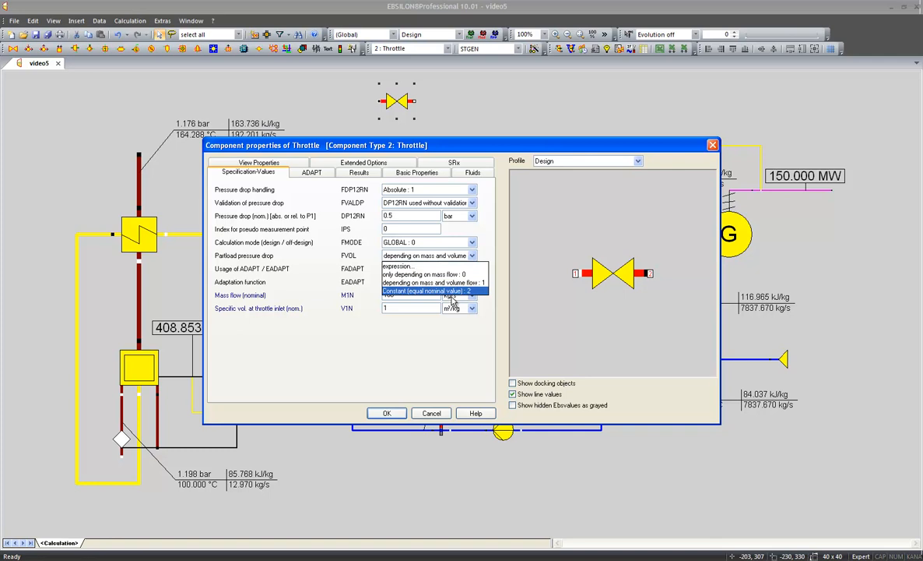
{"action": "left_click", "coordinate": [448, 374]}
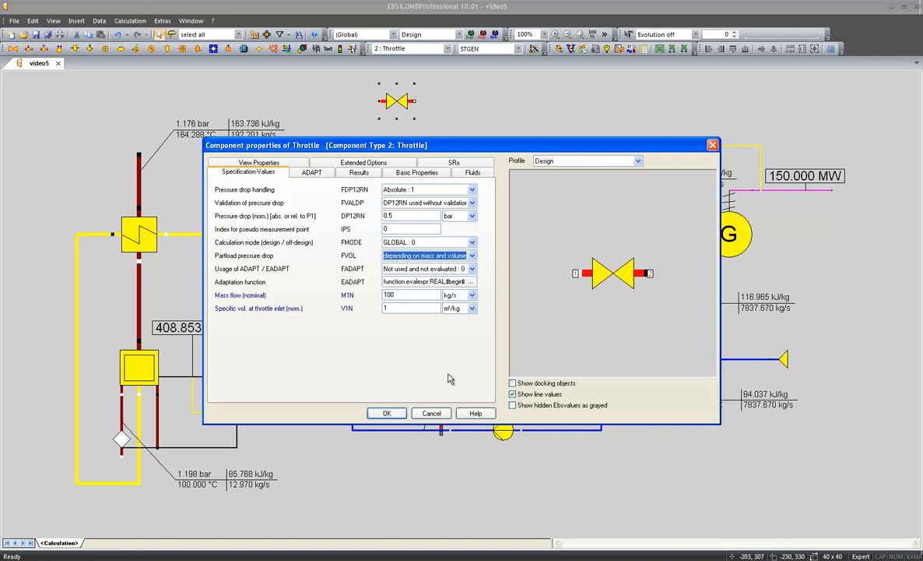
Step: Read the throttle's help page, examining how the part-load pressure drop formula depends on mass flow and specific volume
{"action": "left_click", "coordinate": [476, 413]}
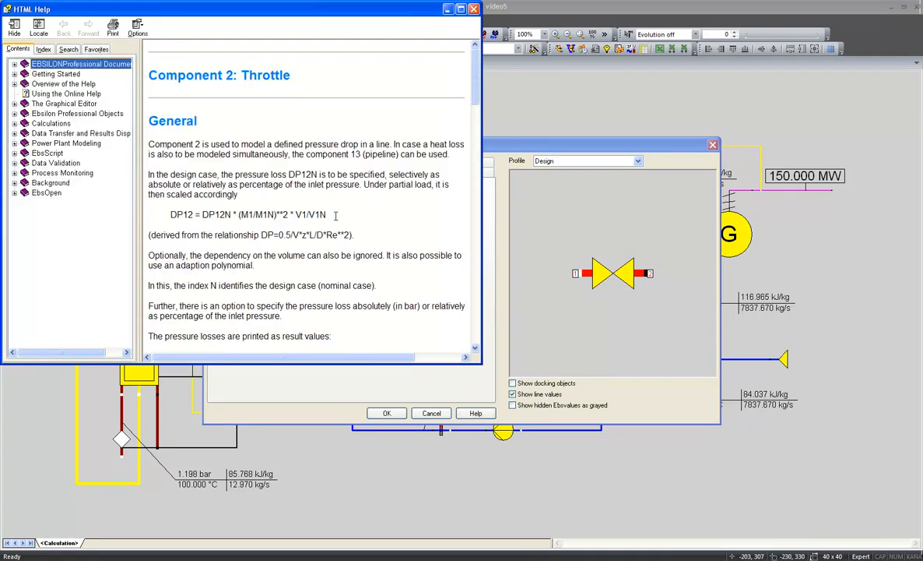
{"action": "left_click_drag", "start_coordinate": [335, 215], "coordinate": [170, 207]}
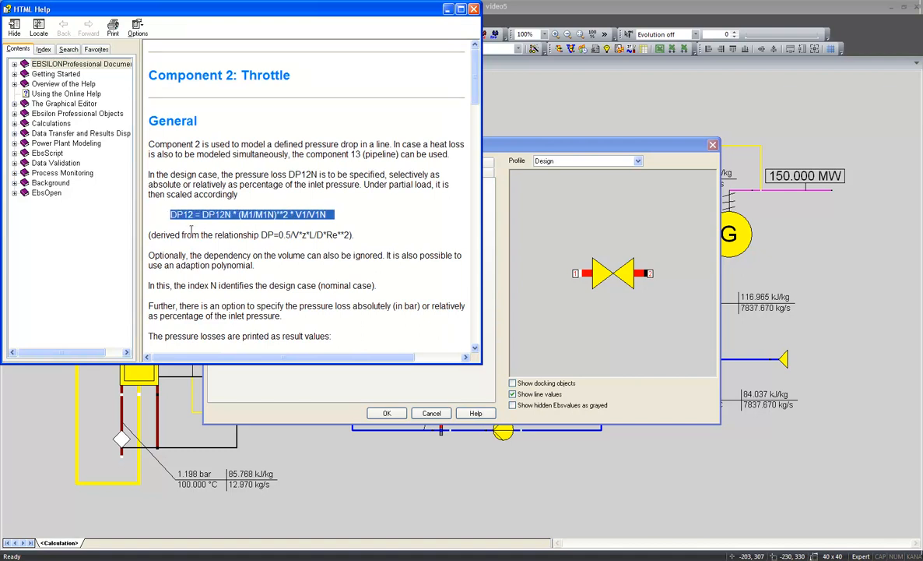
{"action": "left_click", "coordinate": [165, 220]}
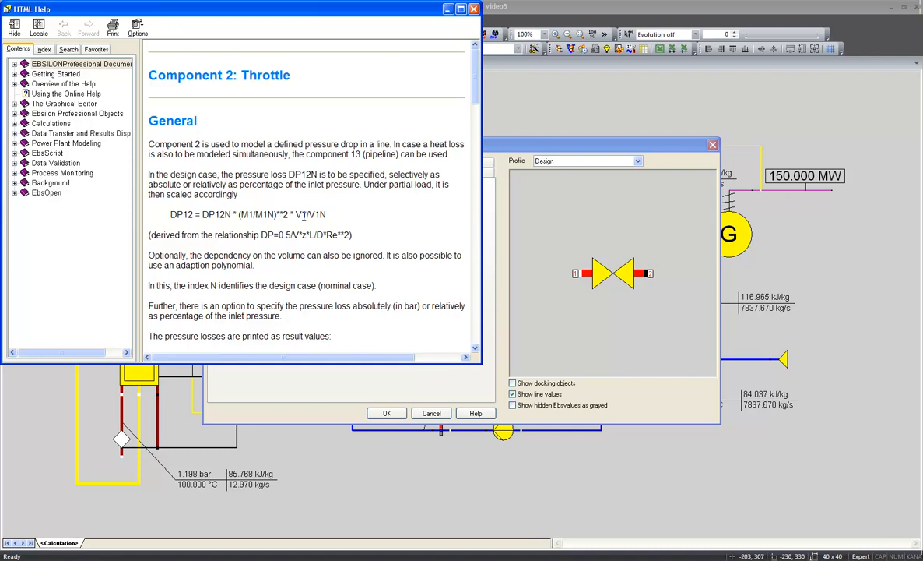
{"action": "double_click", "coordinate": [310, 214]}
{"action": "left_click_drag", "start_coordinate": [274, 214], "coordinate": [255, 214]}
{"action": "double_click", "coordinate": [218, 215]}
{"action": "left_click", "coordinate": [473, 12]}
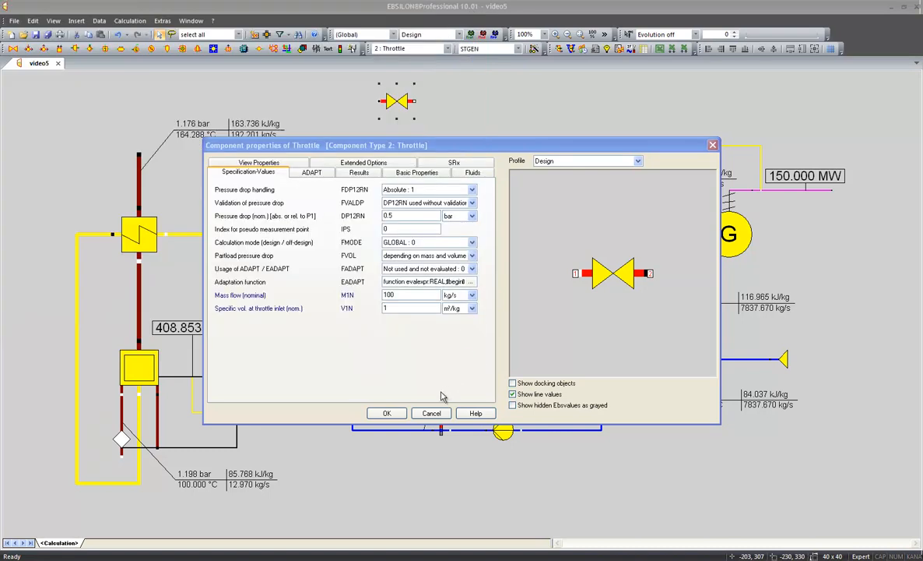
Step: Cancel the throttle's properties and delete the throttle from the diagram
{"action": "left_click", "coordinate": [416, 414]}
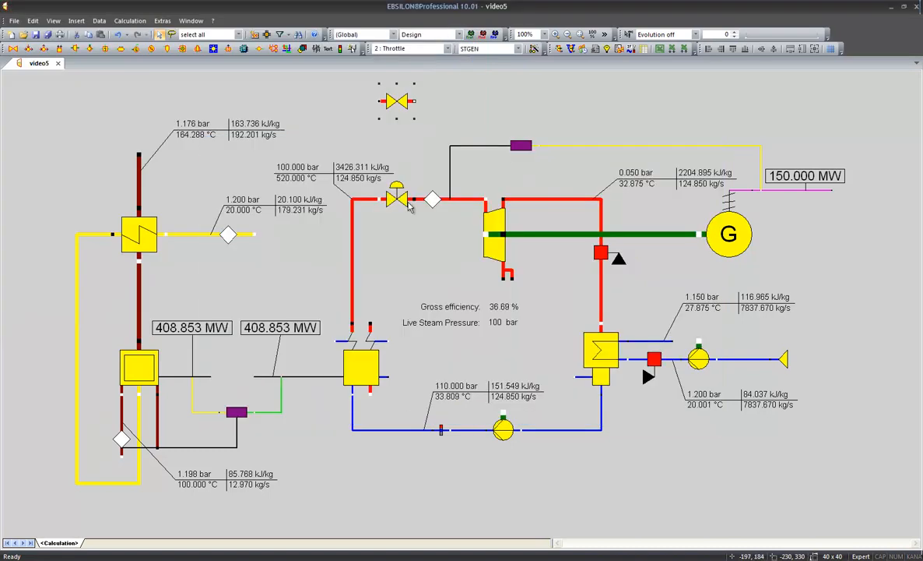
{"action": "key", "text": "Delete"}
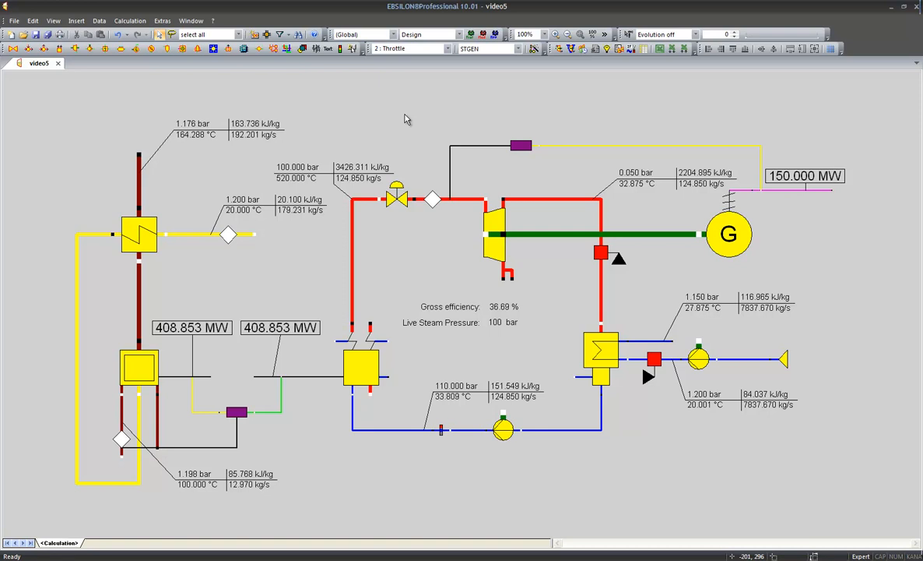
Step: Enter sqrt(2) as the turbine's adaptation polynomial in the Design profile
{"action": "left_click", "coordinate": [496, 233]}
{"action": "double_click", "coordinate": [496, 233]}
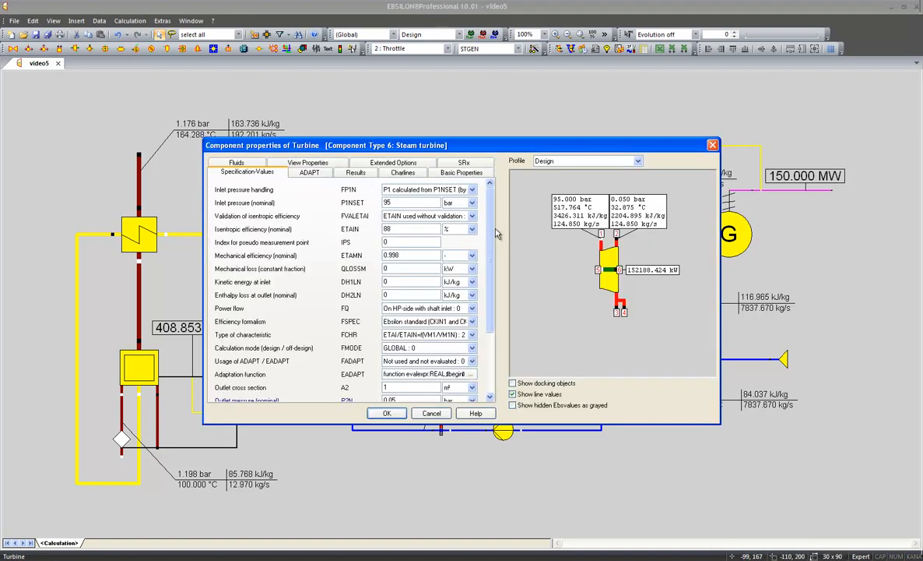
{"action": "left_click", "coordinate": [314, 174]}
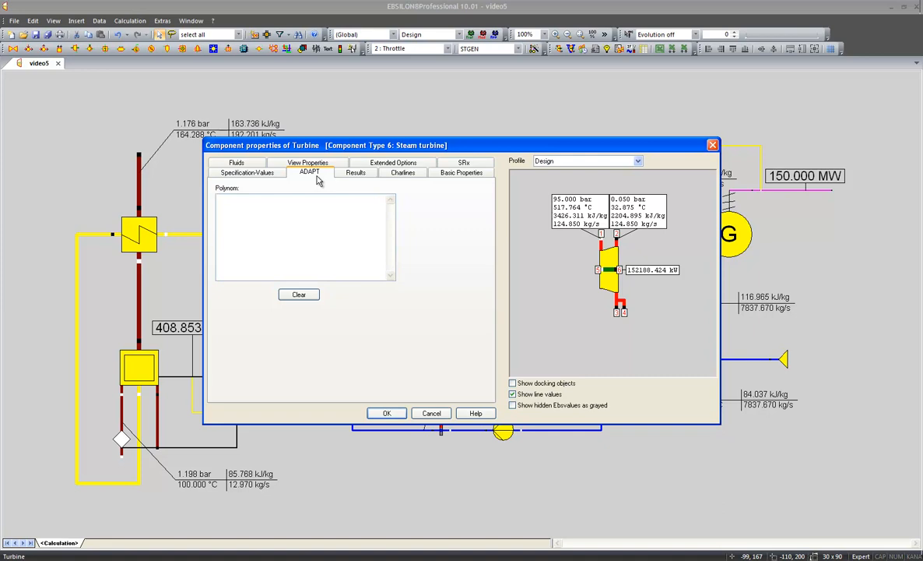
{"action": "type", "text": "sqrt(2"}
Step: Set the turbine's usage of ADAPT / EADAPT to the option 1, ETAI=polynomial*ETAIN*charline
{"action": "left_click", "coordinate": [244, 174]}
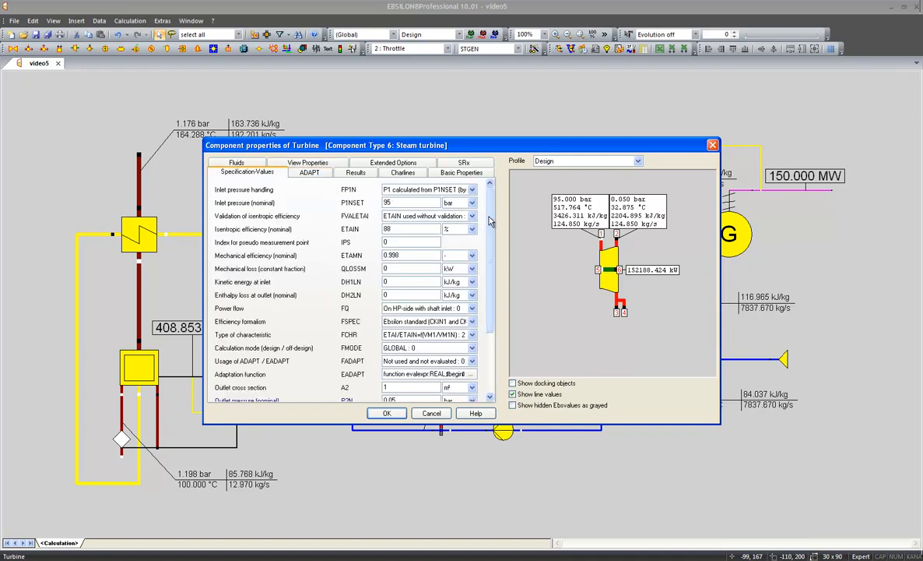
{"action": "left_click_drag", "start_coordinate": [490, 222], "coordinate": [488, 260]}
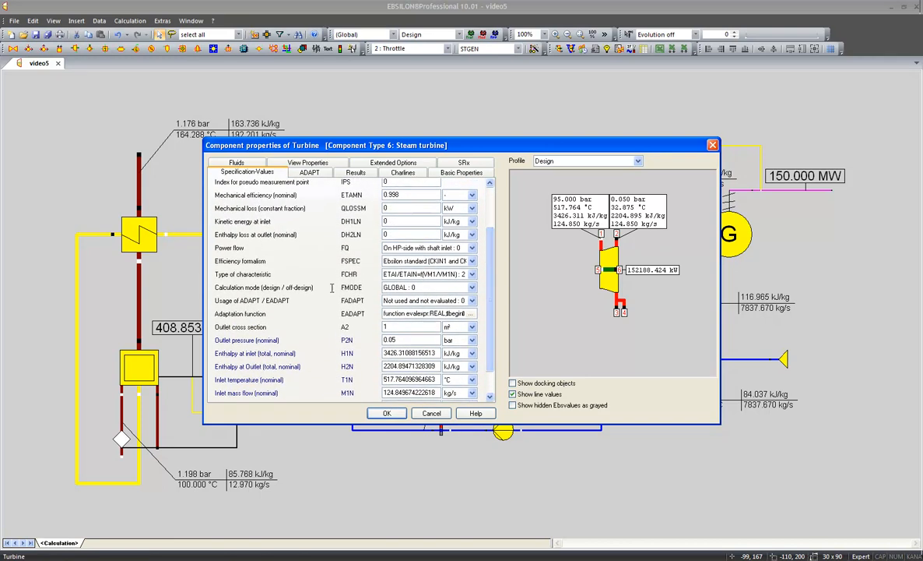
{"action": "left_click", "coordinate": [416, 306]}
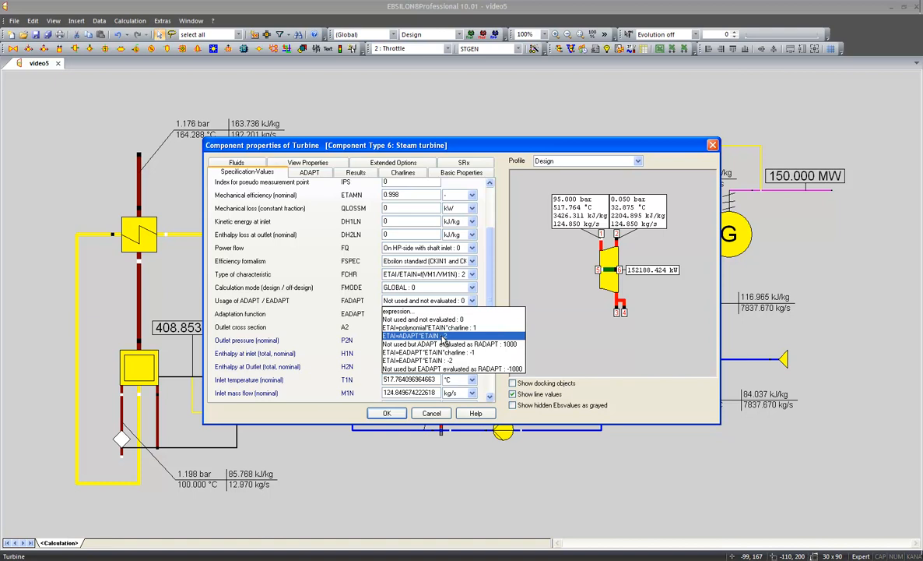
{"action": "left_click", "coordinate": [413, 327]}
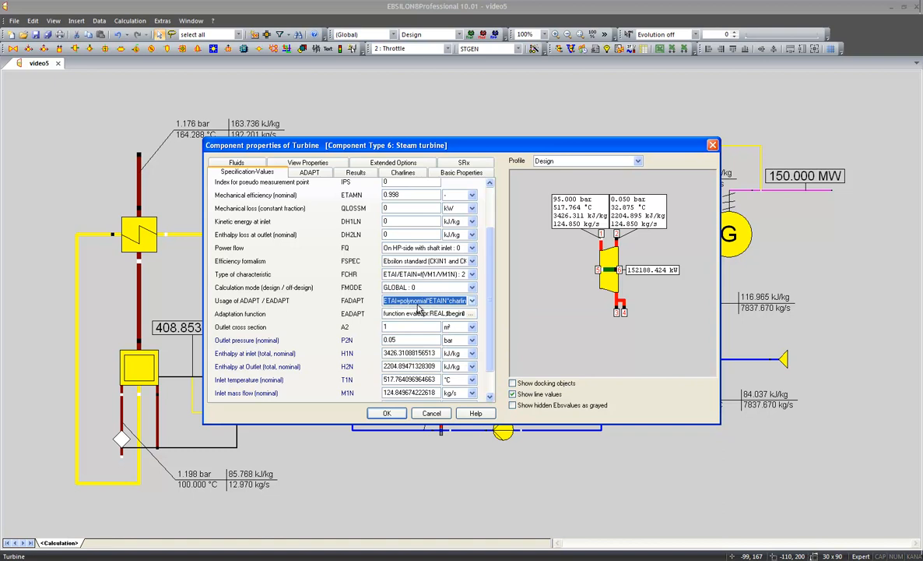
Step: Change the turbine's adaptation polynomial to sqrt(1) and accept the component properties
{"action": "left_click", "coordinate": [312, 173]}
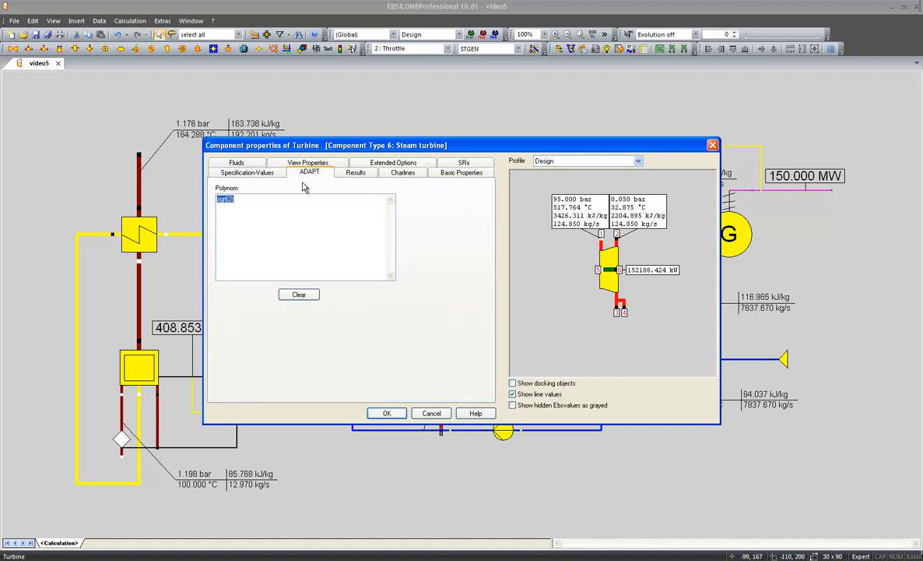
{"action": "left_click", "coordinate": [258, 200]}
{"action": "type", "text": "1"}
{"action": "left_click", "coordinate": [397, 414]}
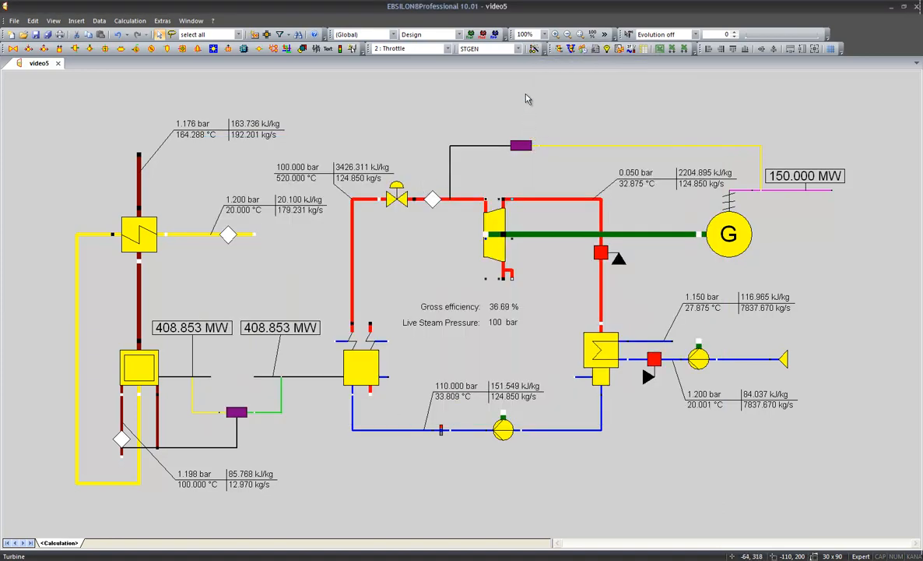
Step: Activate the OD_100L profile and calculate it with the adapted turbine efficiency
{"action": "left_click", "coordinate": [458, 35]}
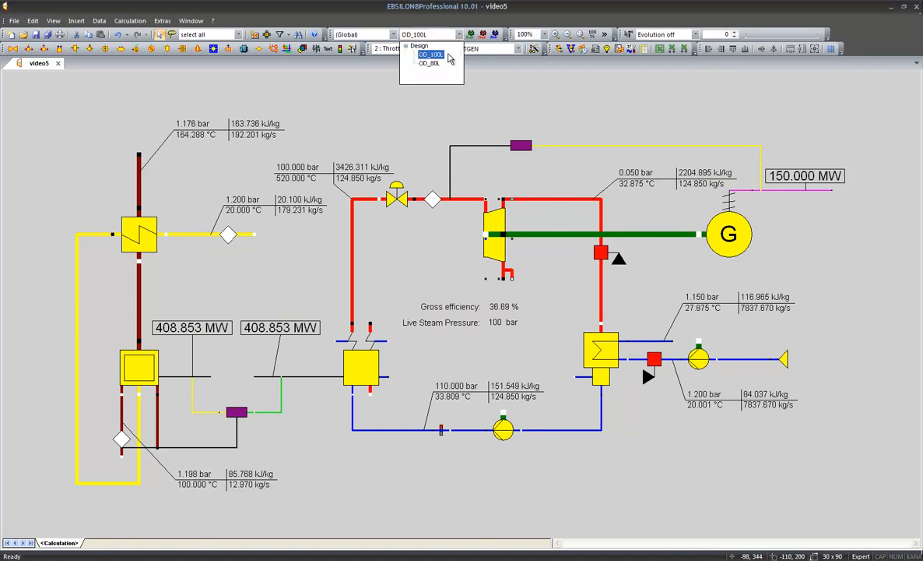
{"action": "left_click", "coordinate": [431, 54]}
{"action": "left_click", "coordinate": [562, 50]}
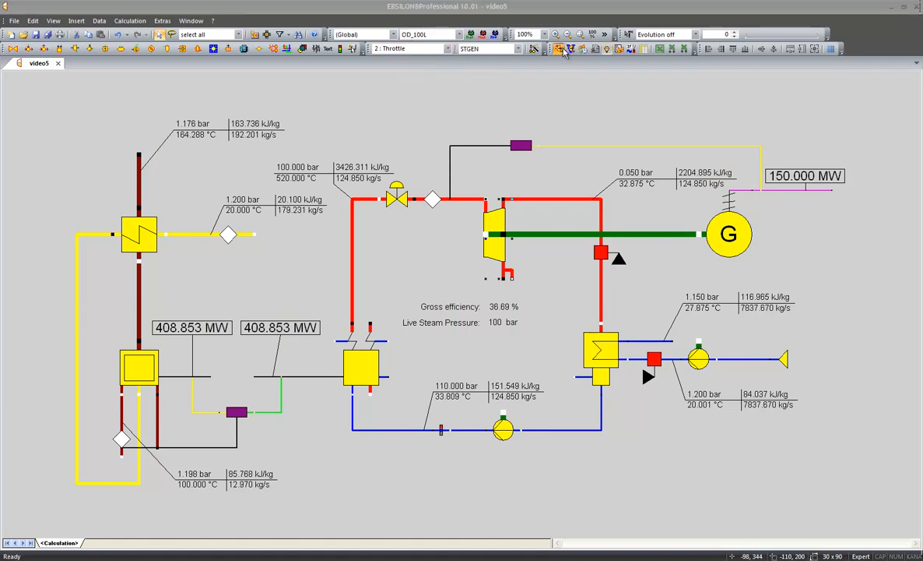
{"action": "left_click", "coordinate": [439, 281]}
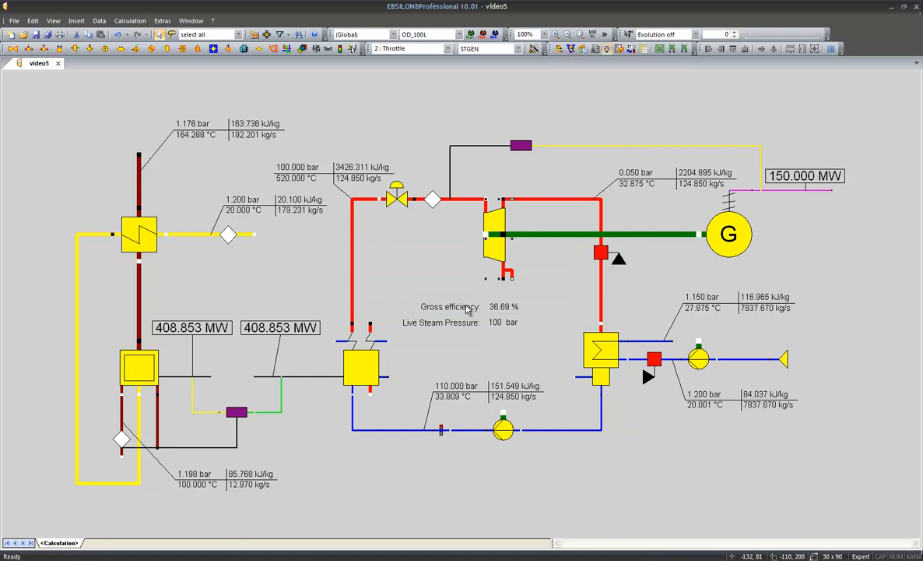
Step: Set the turbine's adaptation polynomial to sqrt(0.9) in the OD_100L profile and recalculate the cycle
{"action": "double_click", "coordinate": [491, 255]}
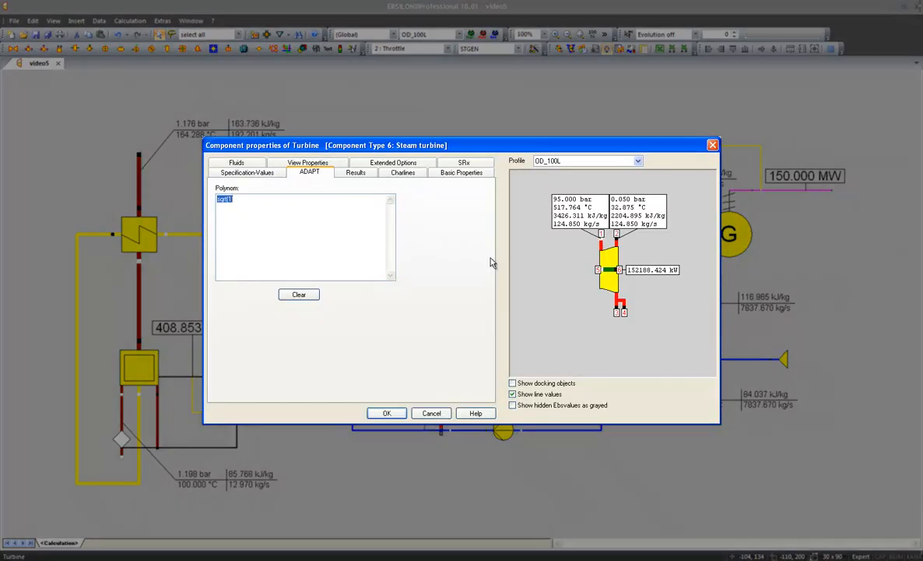
{"action": "left_click", "coordinate": [231, 204]}
{"action": "key", "text": "BackSpace"}
{"action": "key", "text": "BackSpace"}
{"action": "type", "text": "0.9)"}
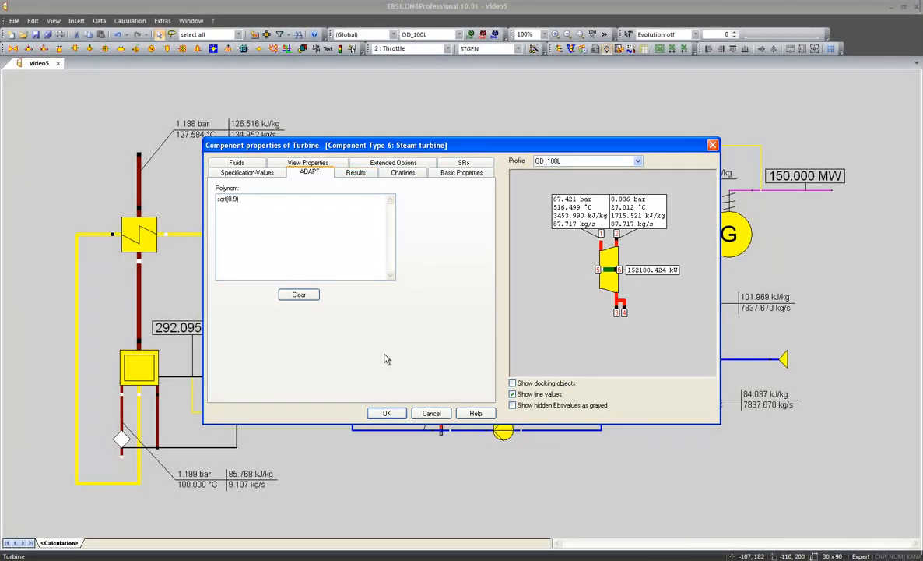
{"action": "left_click", "coordinate": [383, 412]}
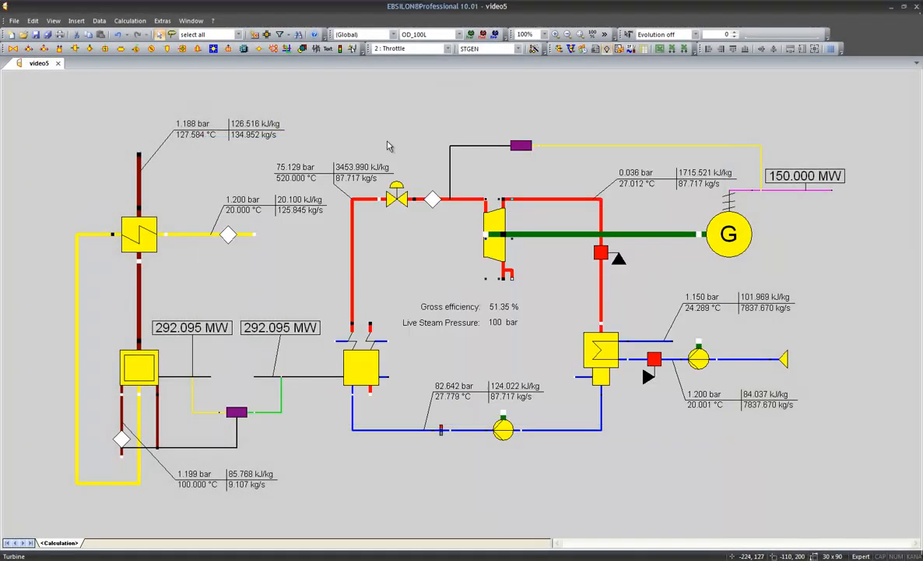
{"action": "left_click", "coordinate": [558, 52]}
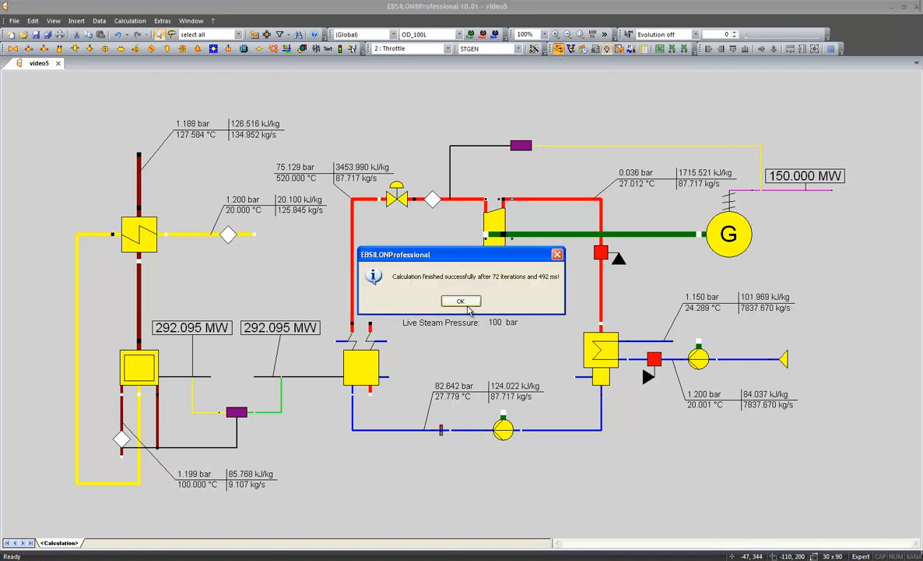
{"action": "left_click", "coordinate": [457, 300]}
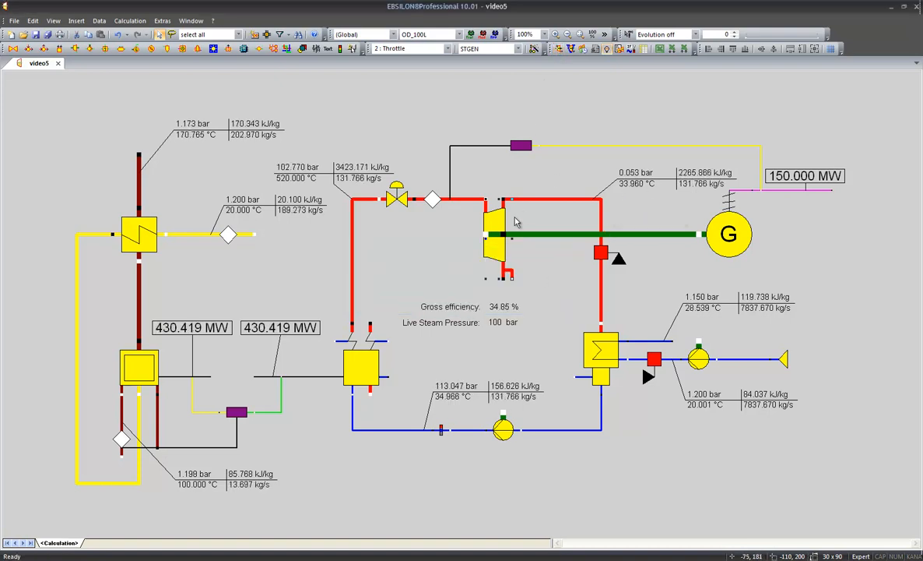
Step: Check the turbine's resulting isentropic efficiency in OD_100L against its adaptation polynomial
{"action": "double_click", "coordinate": [495, 228]}
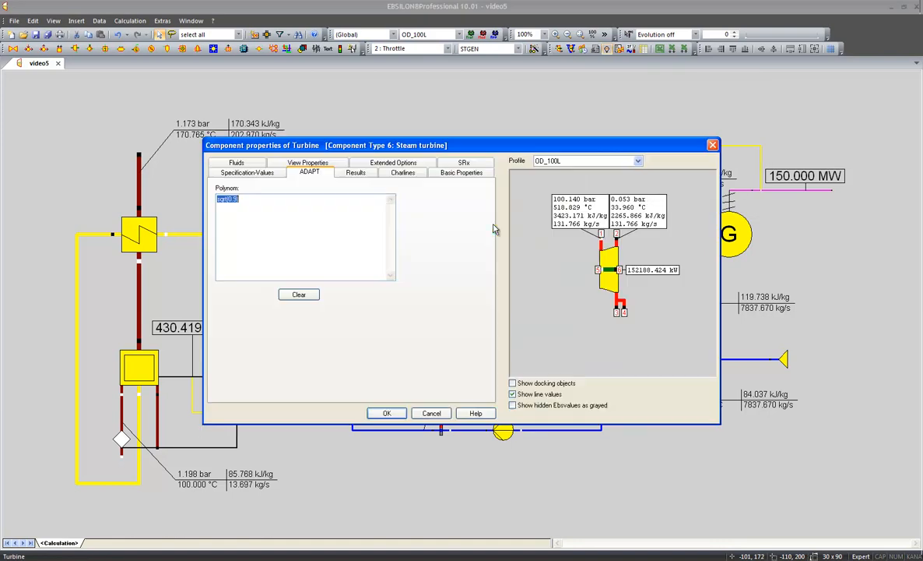
{"action": "left_click", "coordinate": [355, 173]}
{"action": "left_click_drag", "start_coordinate": [400, 188], "coordinate": [321, 221]}
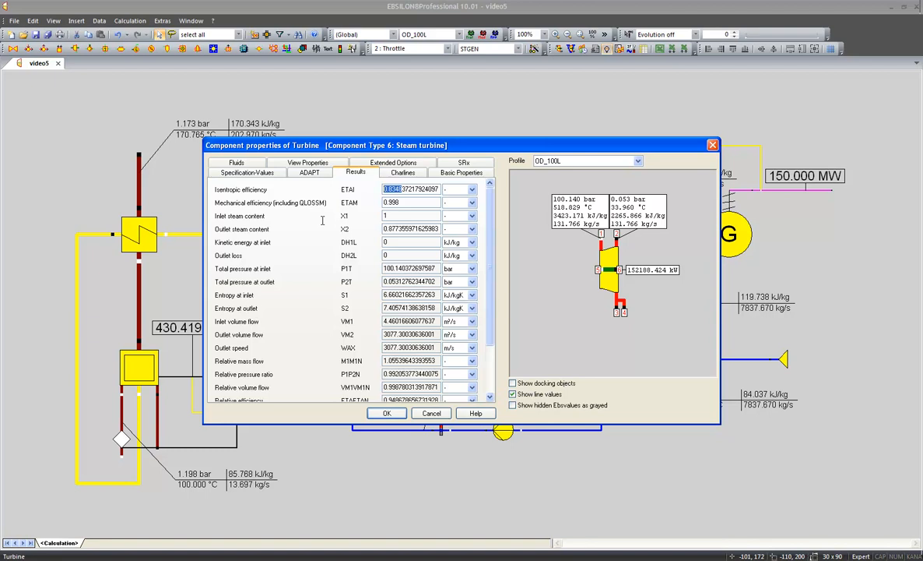
{"action": "left_click", "coordinate": [299, 172]}
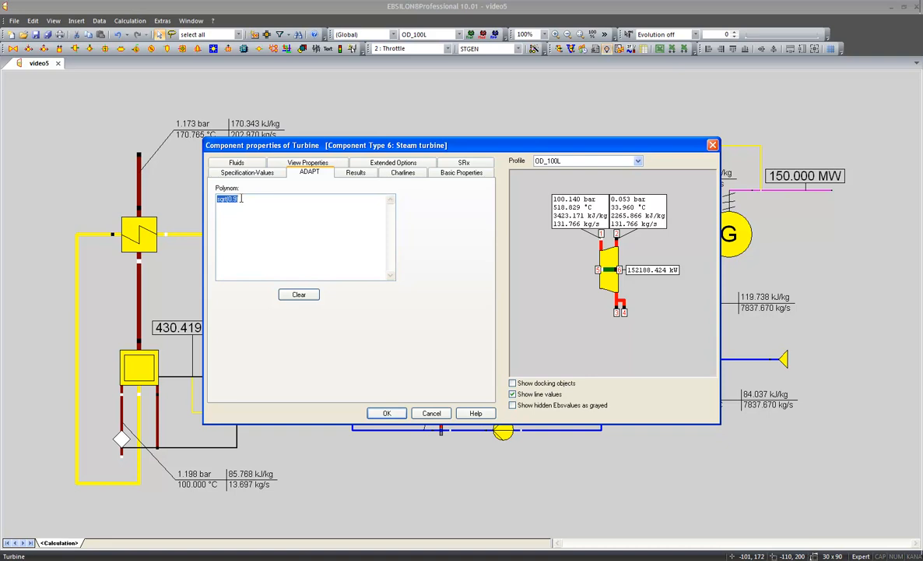
{"action": "left_click", "coordinate": [393, 413]}
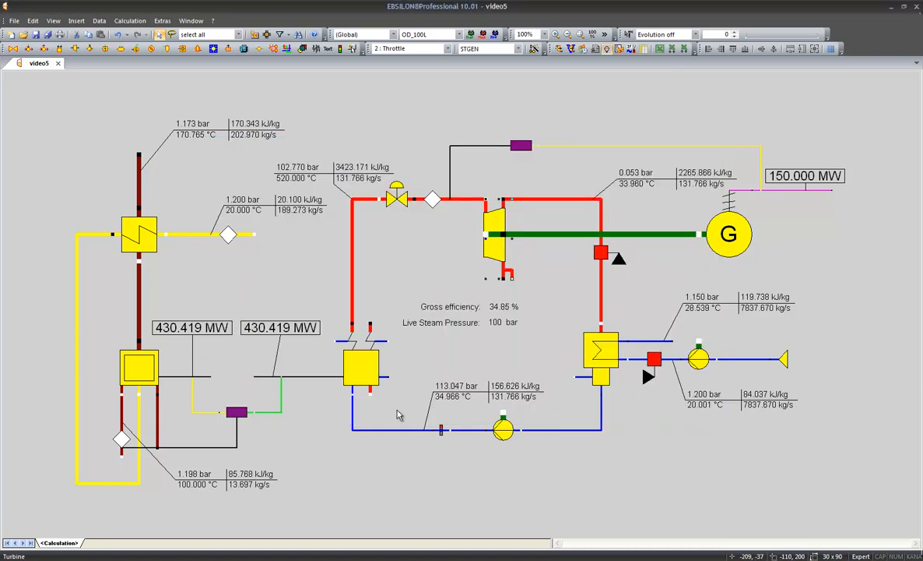